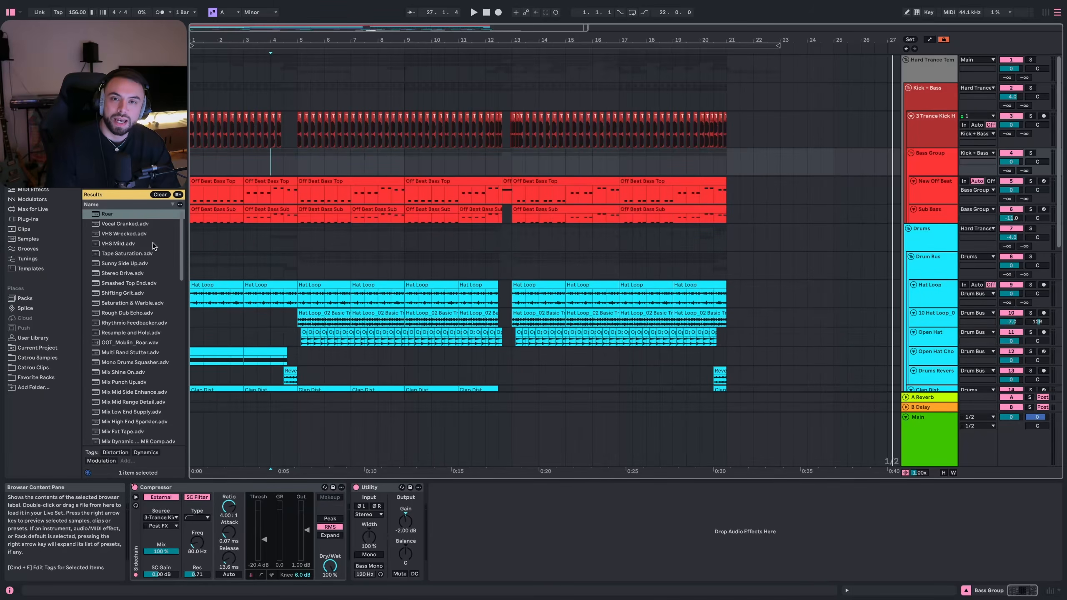
{"action": "left_click", "coordinate": [246, 166]}
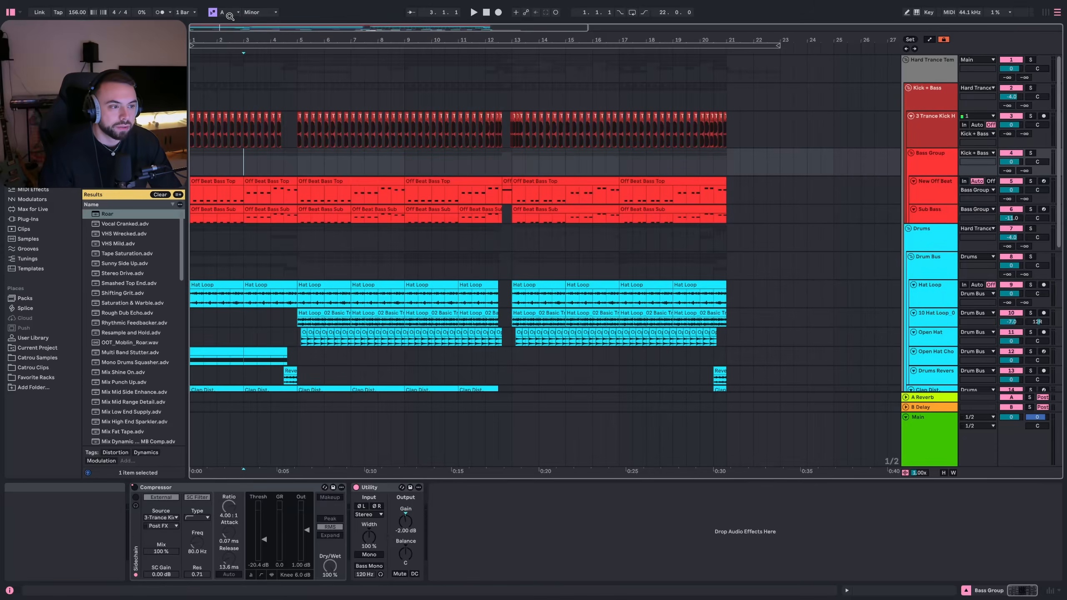
{"action": "left_click_drag", "start_coordinate": [295, 163], "coordinate": [725, 187]}
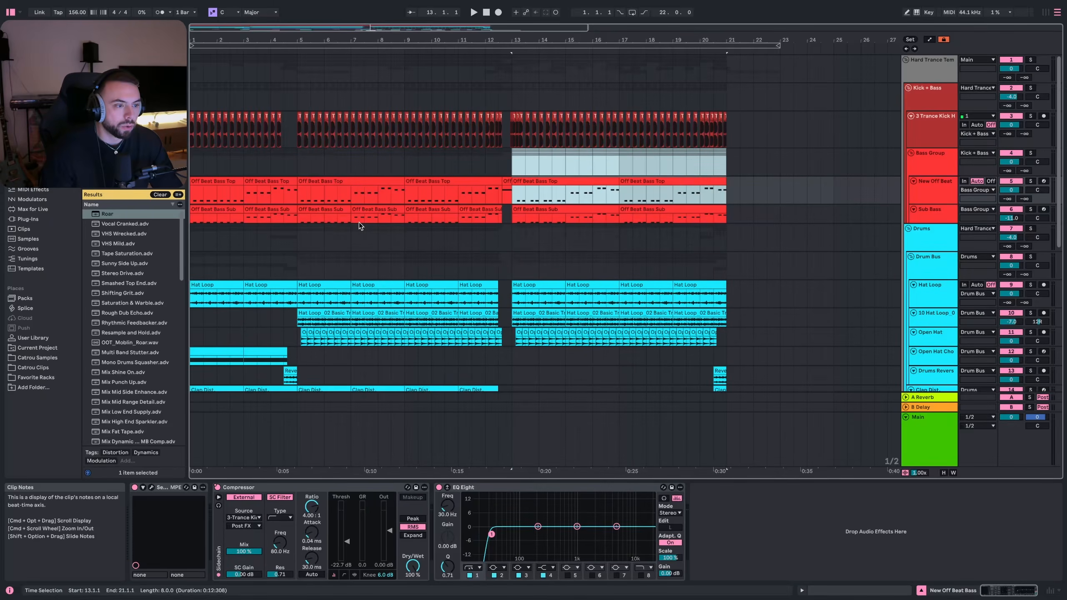
- Solo the Kick + Bass group and play the arrangement from bar 1 to hear it on its own
{"action": "left_click", "coordinate": [322, 169]}
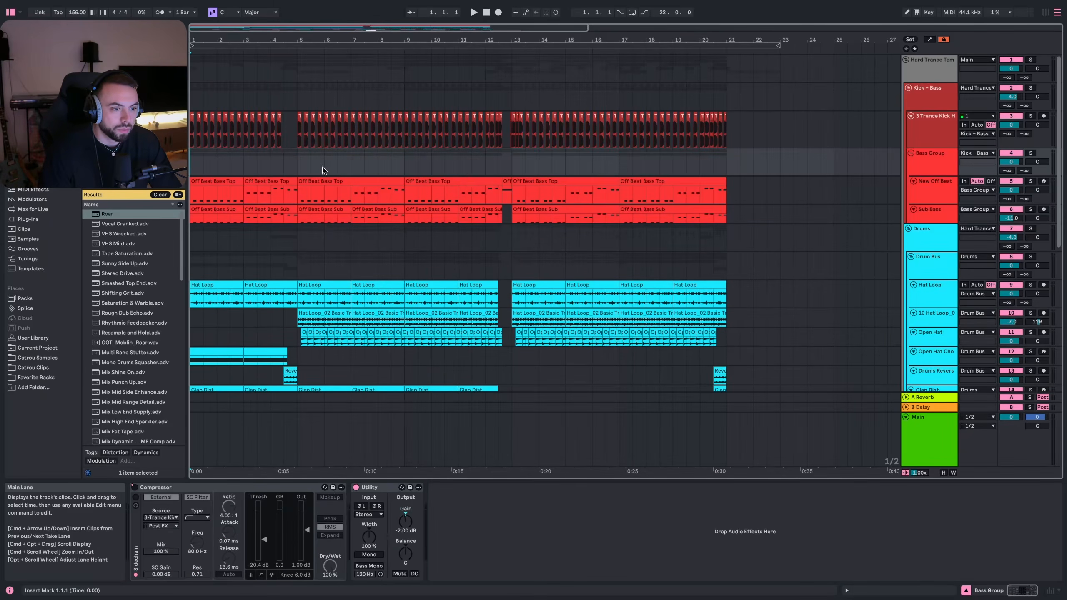
{"action": "left_click", "coordinate": [966, 97]}
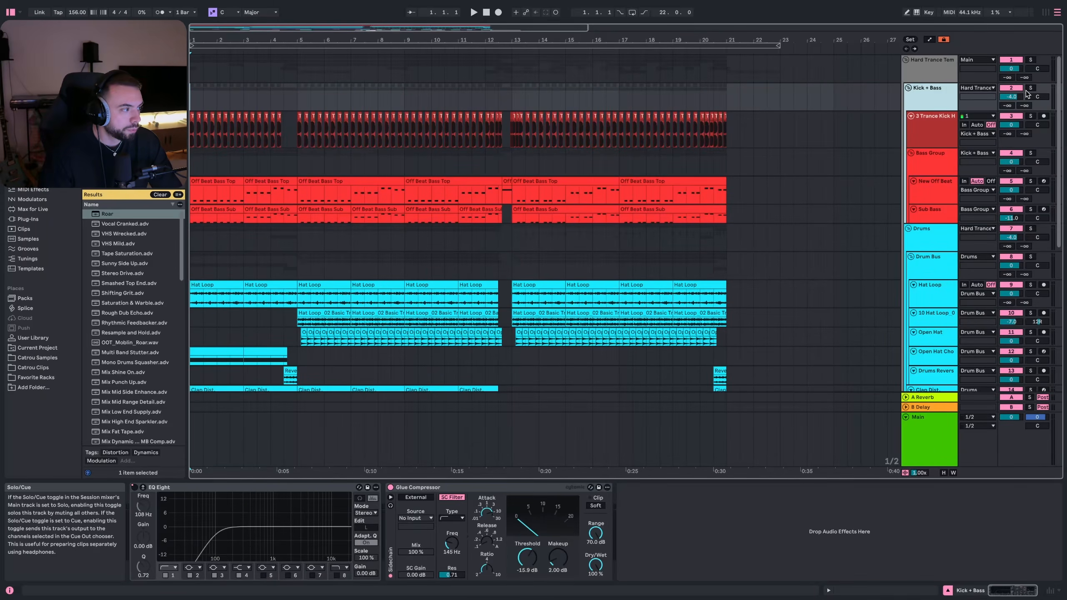
{"action": "left_click", "coordinate": [1029, 88]}
{"action": "key", "text": "space"}
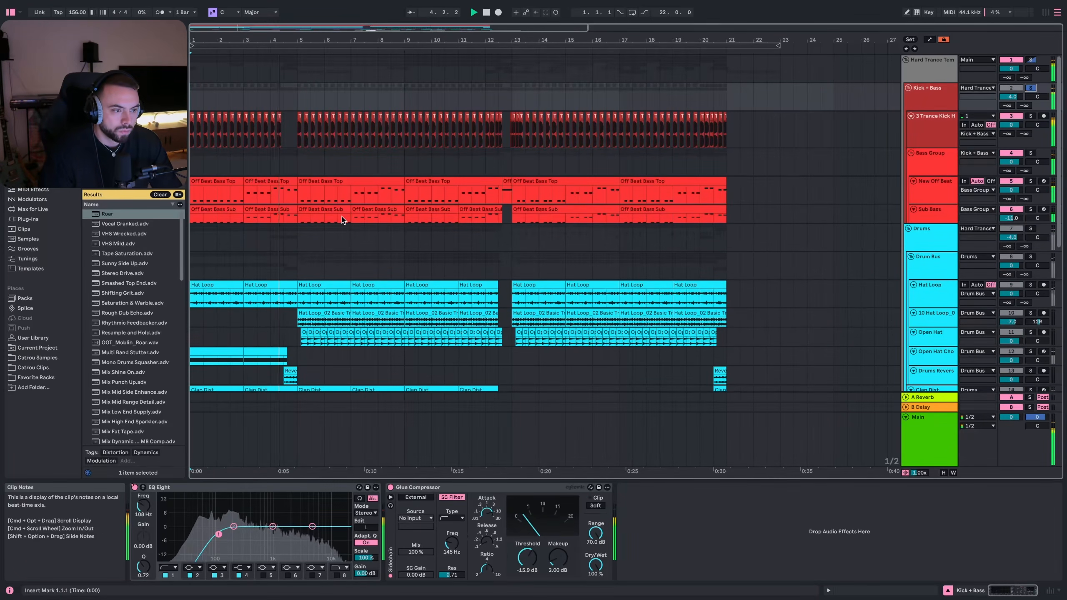
{"action": "key", "text": "space"}
- Inspect the device chains of the New Off Beat Bass and Bass Group tracks
{"action": "left_click", "coordinate": [222, 185]}
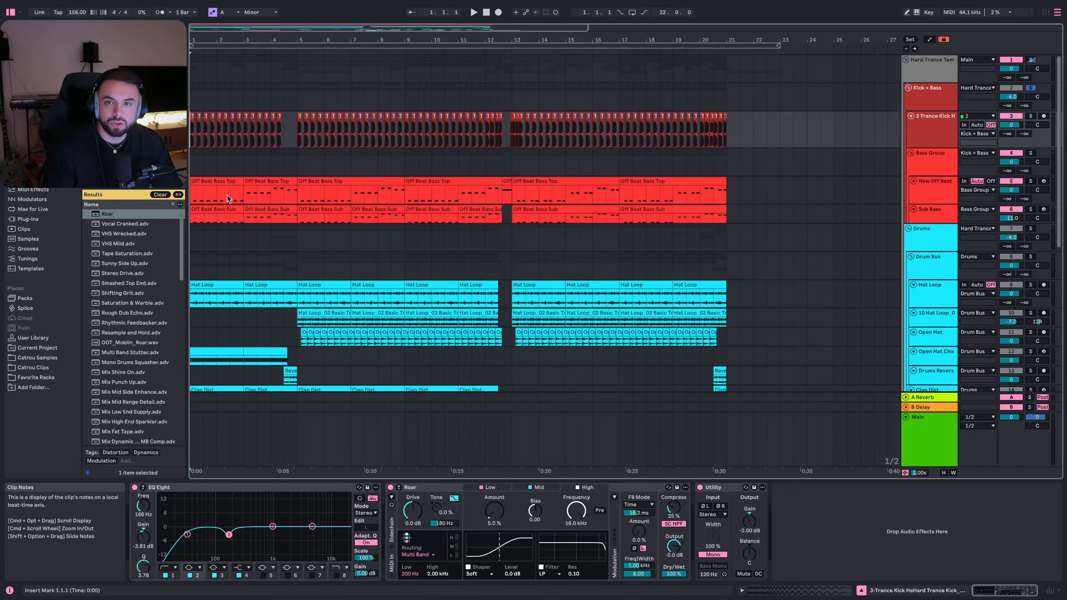
{"action": "left_click", "coordinate": [195, 197]}
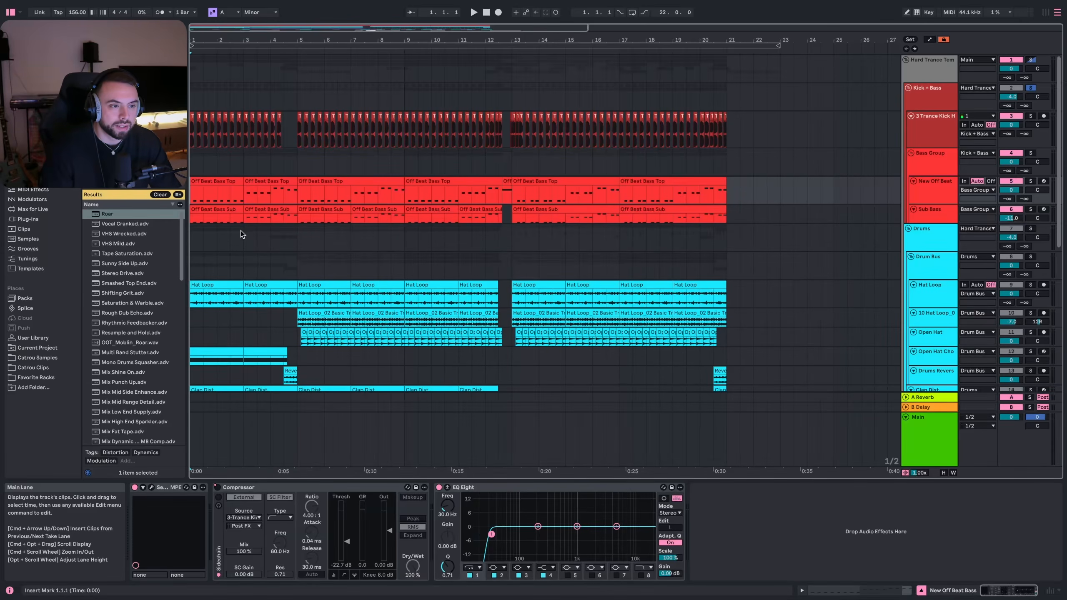
{"action": "left_click", "coordinate": [305, 170]}
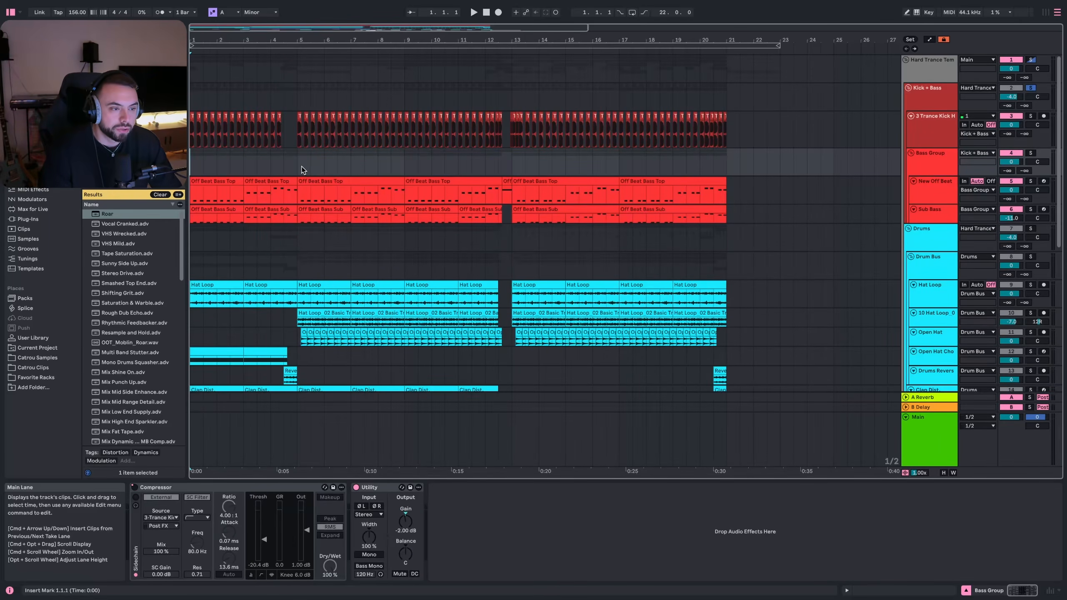
- Solo the trance kick track and play it from bar 1, with the timeline enlarged on the opening bars
{"action": "left_click", "coordinate": [194, 133]}
{"action": "scroll", "coordinate": [193, 133], "scroll_direction": "up", "scroll_amount": 10}
{"action": "scroll", "coordinate": [204, 131], "scroll_direction": "up", "scroll_amount": 3}
{"action": "scroll", "coordinate": [204, 135], "scroll_direction": "left", "scroll_amount": 1}
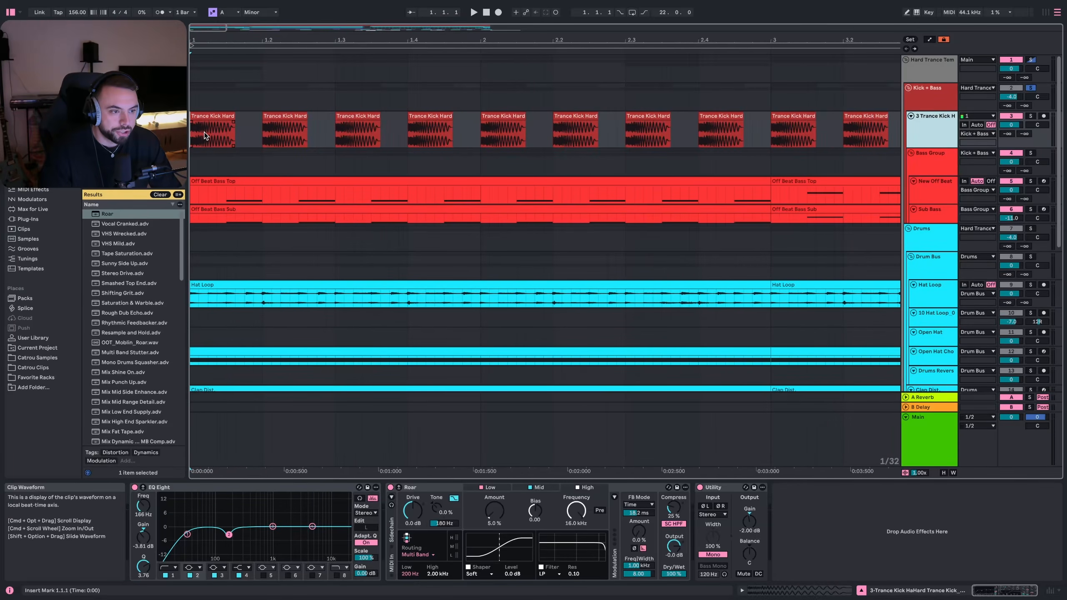
{"action": "left_click", "coordinate": [1030, 116]}
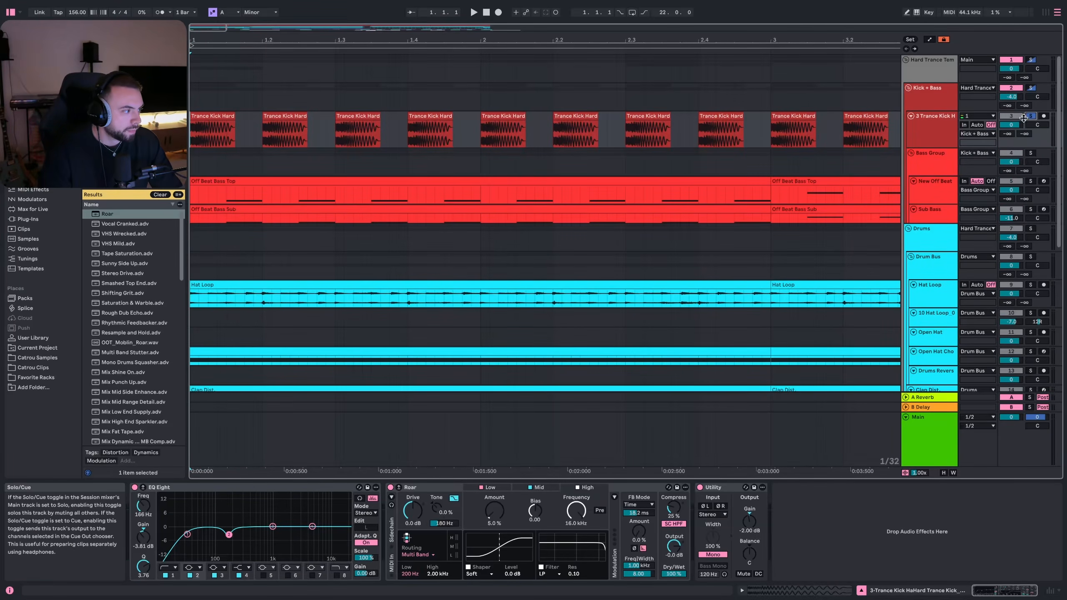
{"action": "key", "text": "space"}
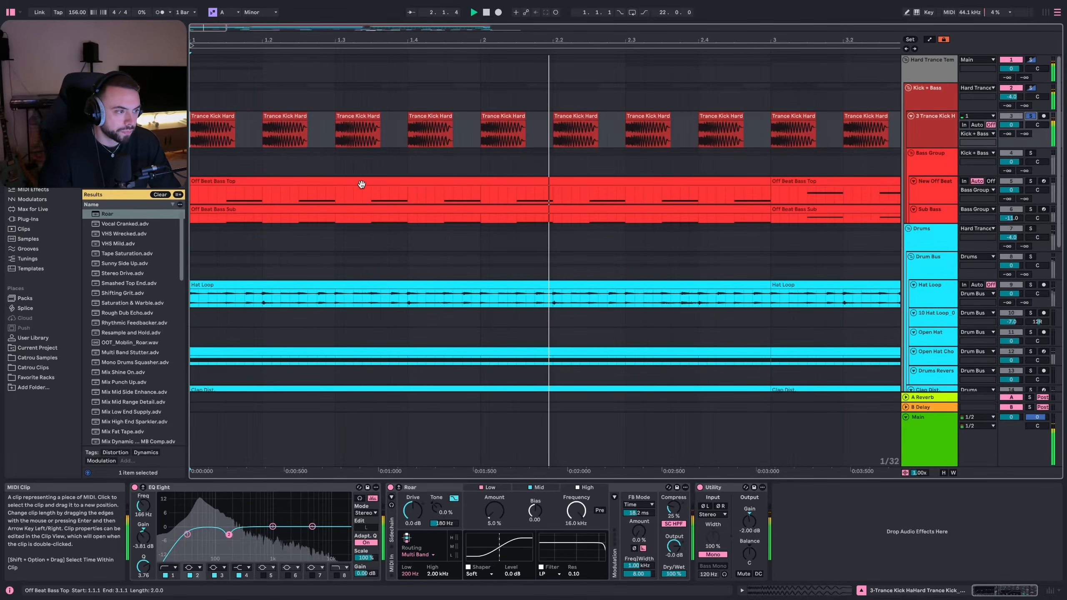
{"action": "key", "text": "space"}
- Examine the kick's effects: the EQ Eight low-cut and second band, the Roar distortion and the Utility
{"action": "left_click", "coordinate": [259, 495]}
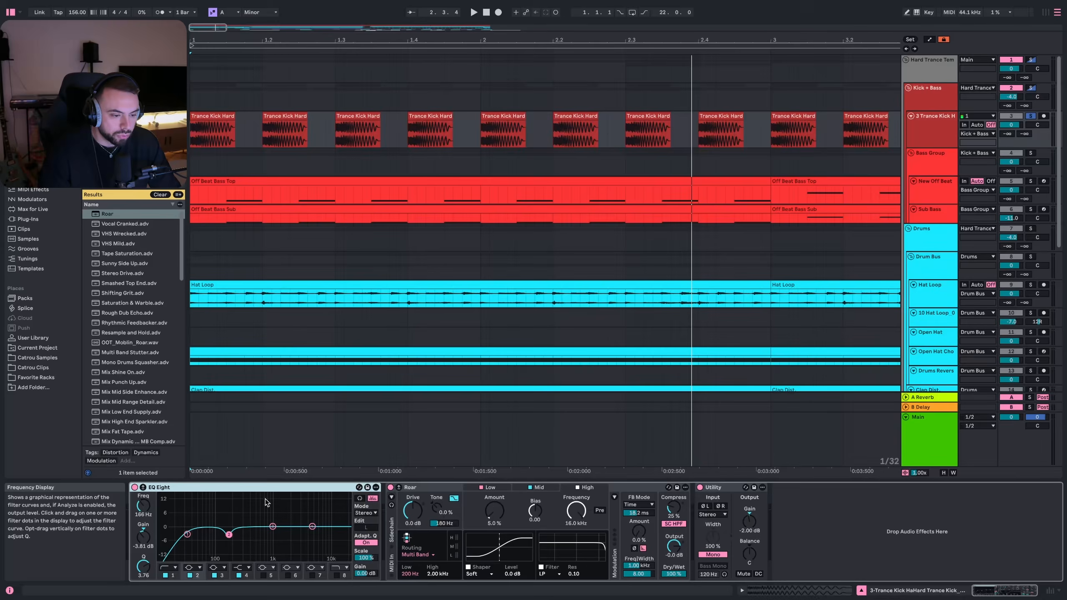
{"action": "left_click", "coordinate": [188, 534]}
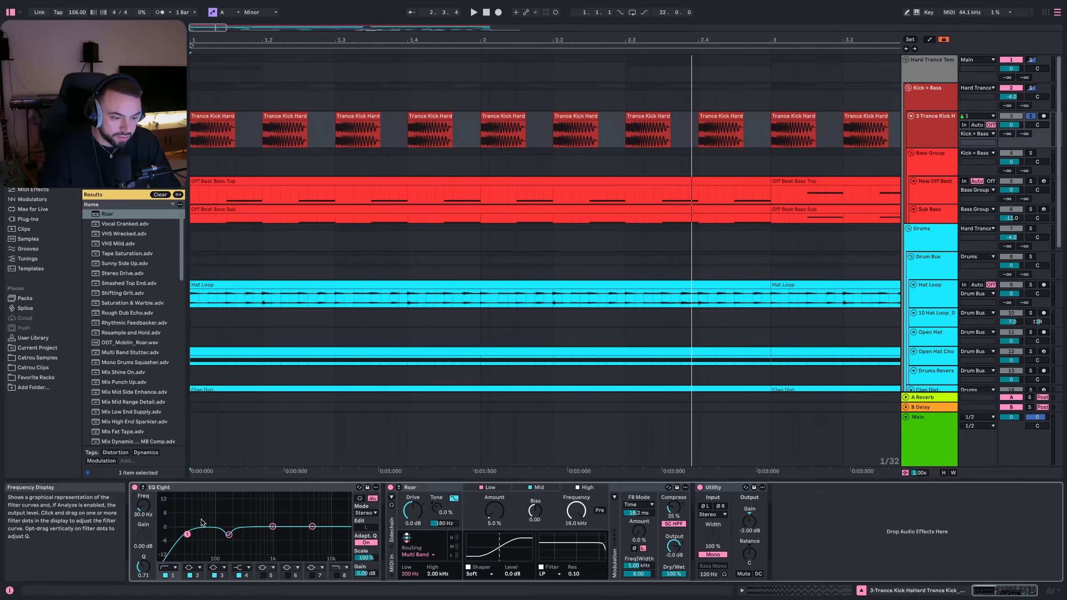
{"action": "left_click", "coordinate": [229, 535]}
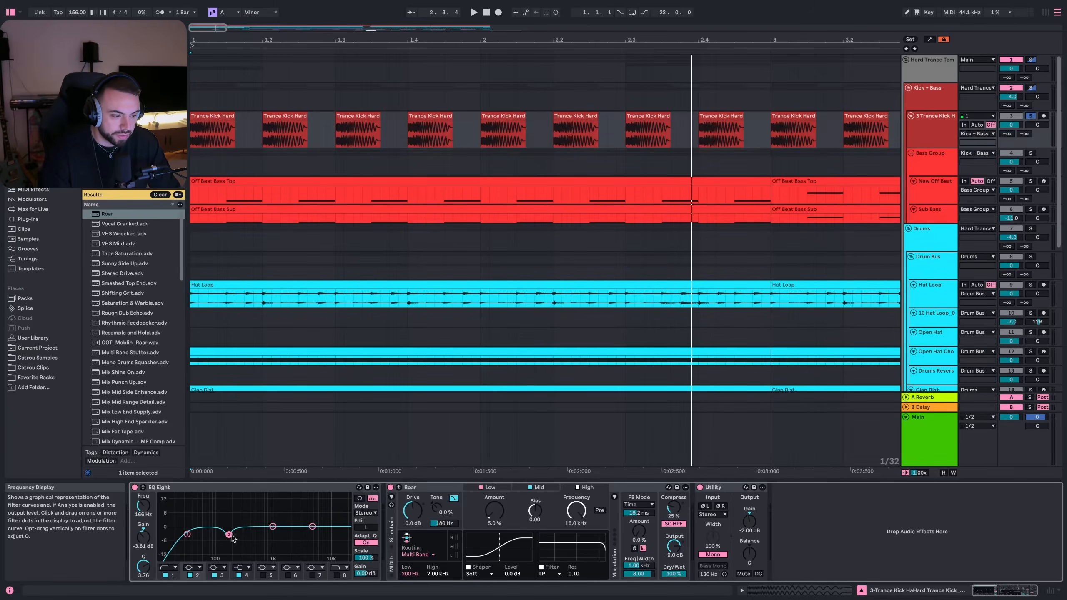
{"action": "left_click", "coordinate": [444, 524]}
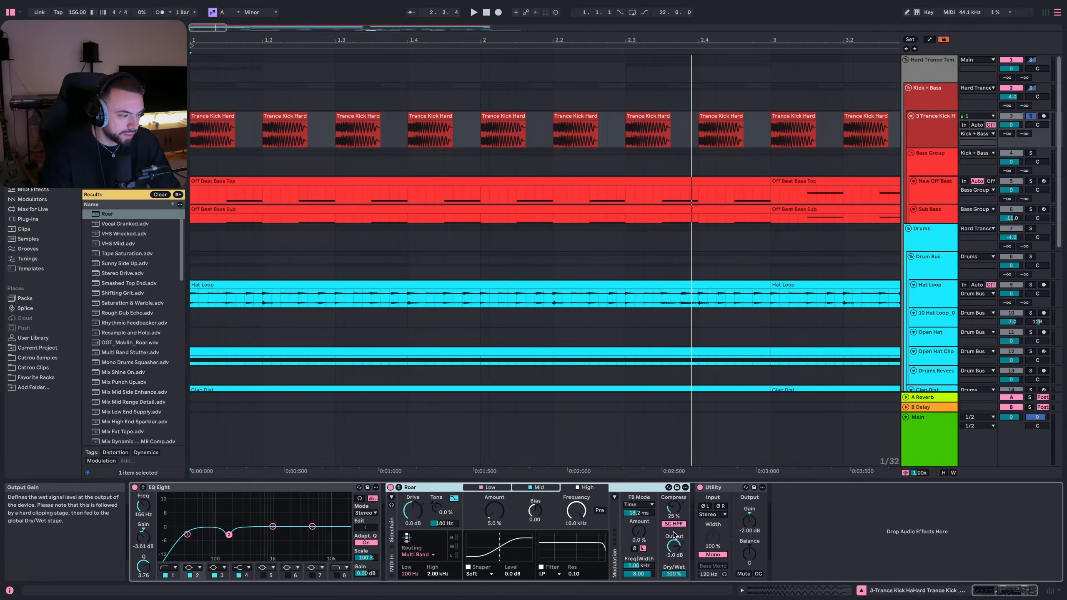
{"action": "left_click", "coordinate": [723, 495]}
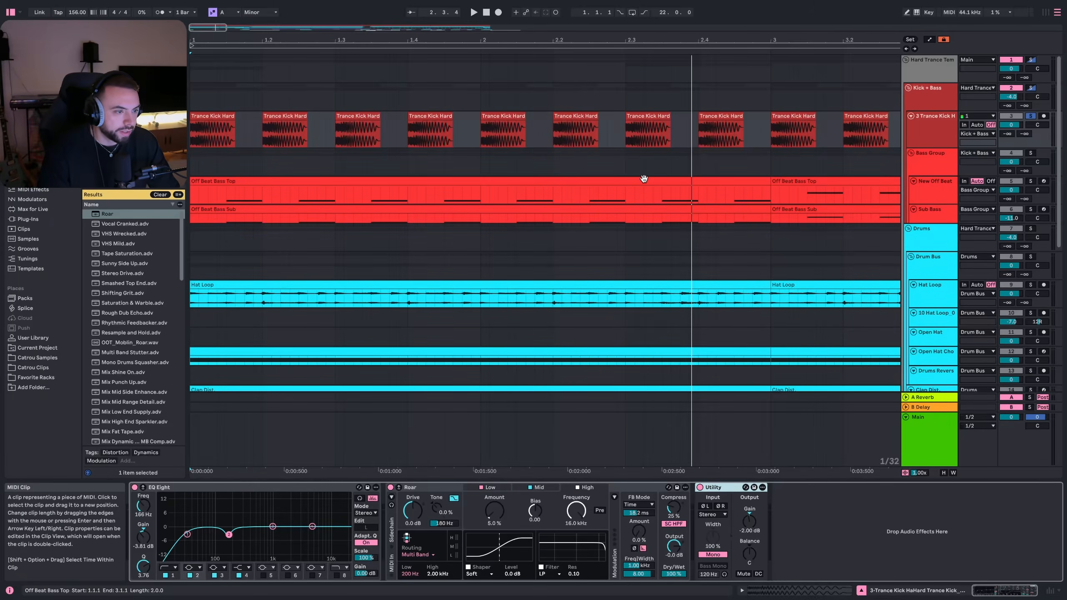
- Solo the New Off Beat Bass track and play it from bar 1
{"action": "left_click", "coordinate": [194, 163]}
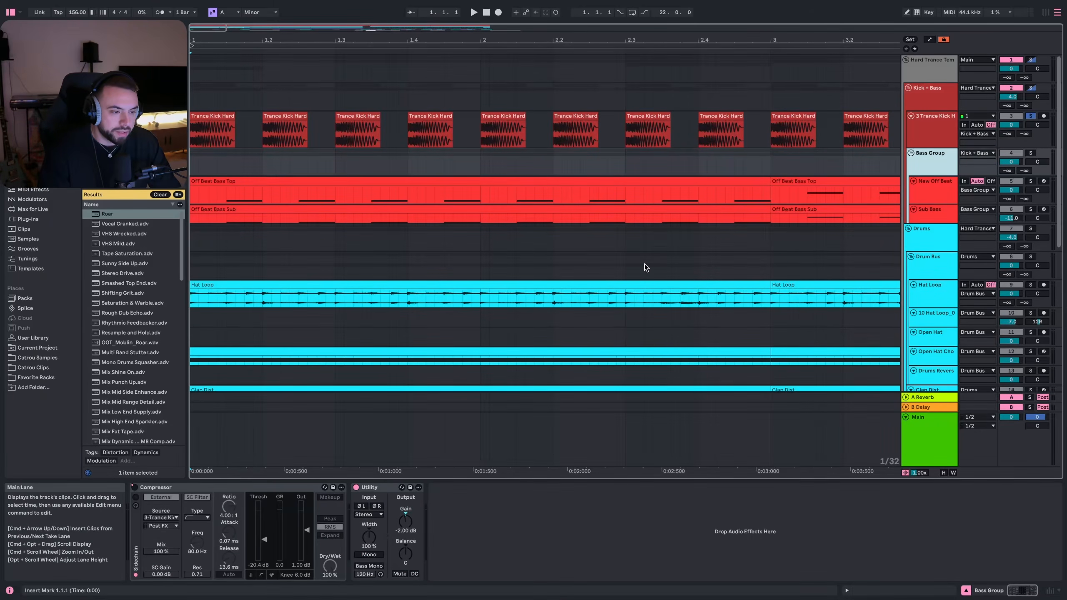
{"action": "left_click", "coordinate": [911, 188]}
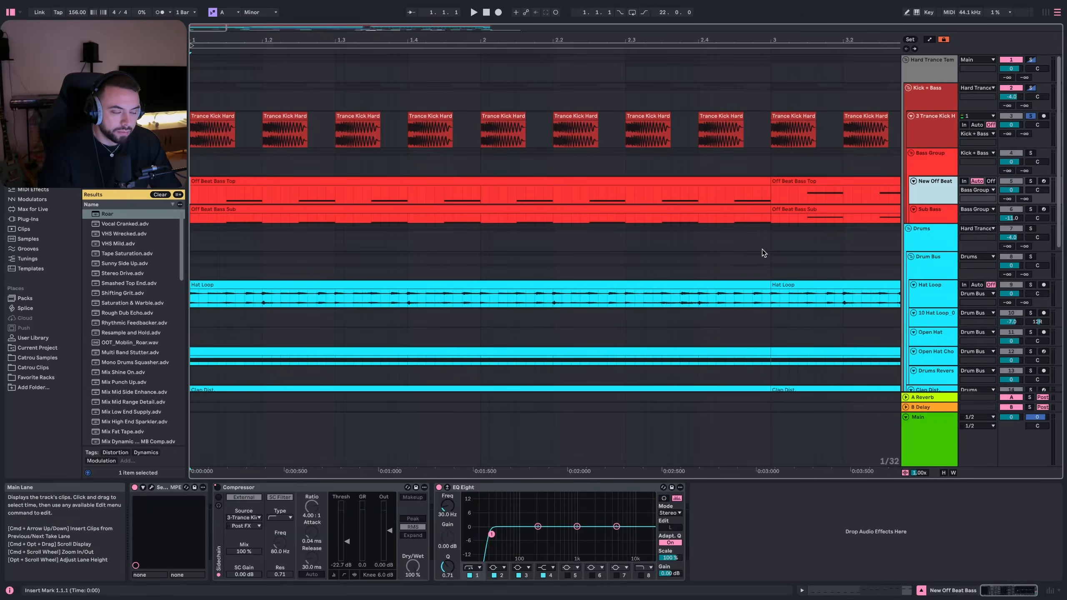
{"action": "left_click", "coordinate": [1031, 181]}
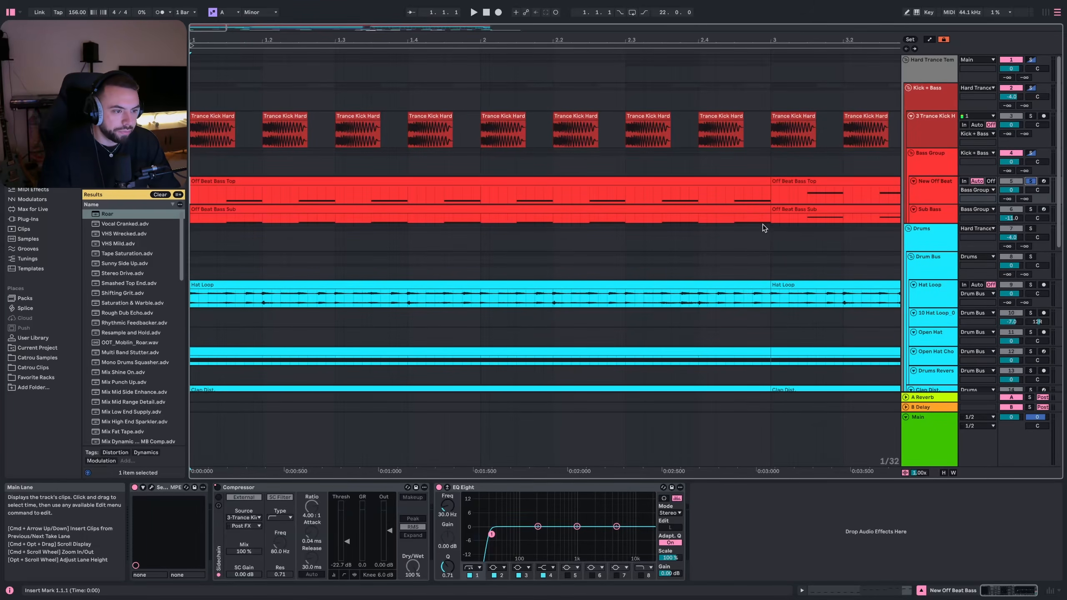
{"action": "key", "text": "space"}
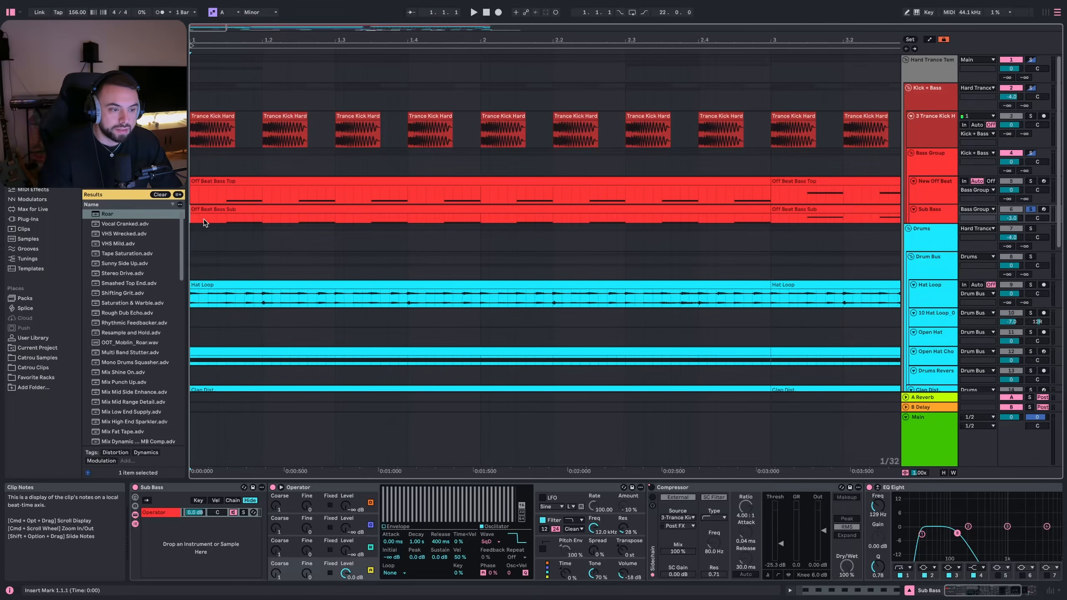
- Compare the off-beat bass top and sub clips at 1.1.3 and inspect the Sub Bass track's Operator chain
{"action": "left_click", "coordinate": [227, 192]}
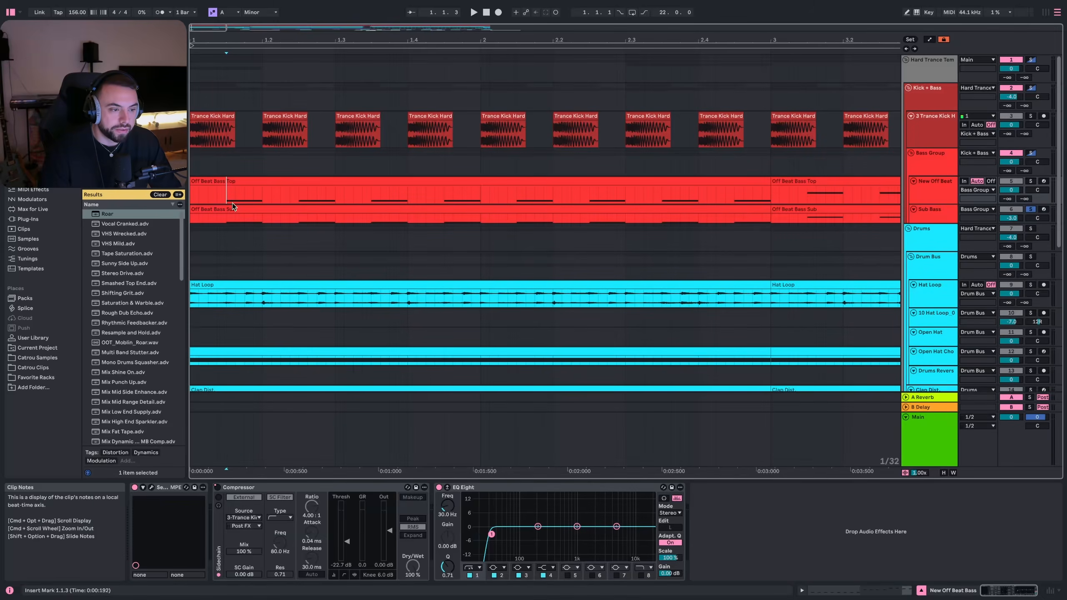
{"action": "left_click", "coordinate": [227, 221]}
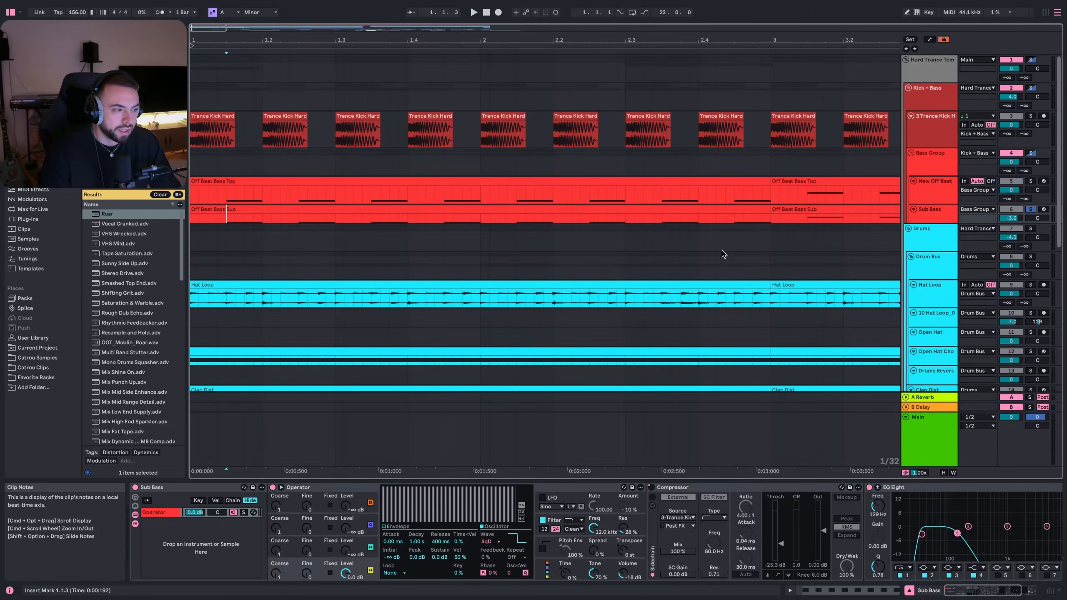
{"action": "left_click", "coordinate": [921, 215]}
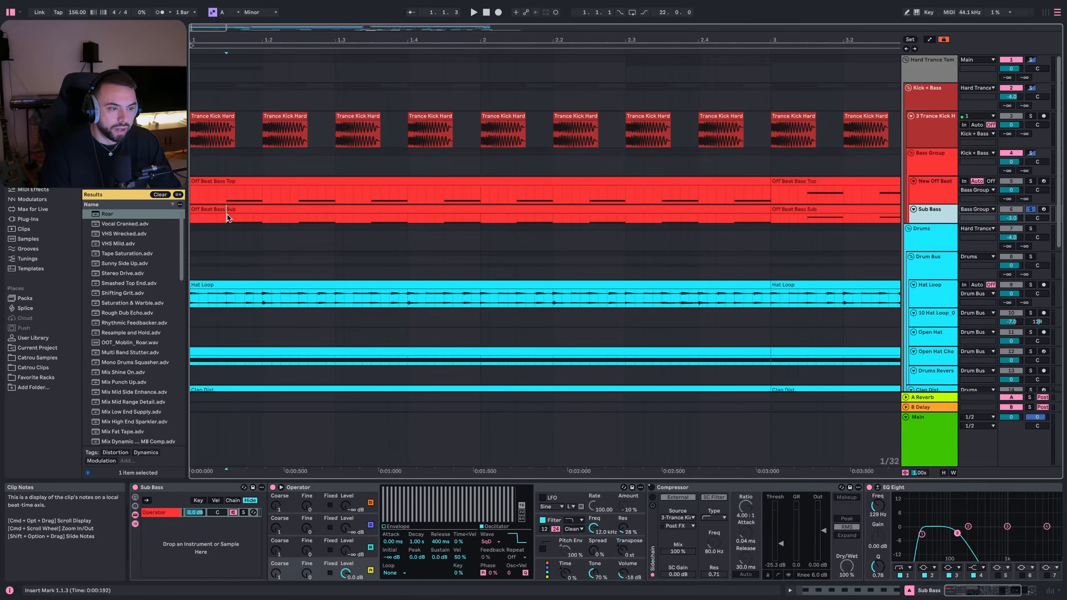
- Open the Serum 2 instrument on the New Off Beat Bass track and examine its ENV 2 and LFO 1 modulation
{"action": "key", "text": "Up"}
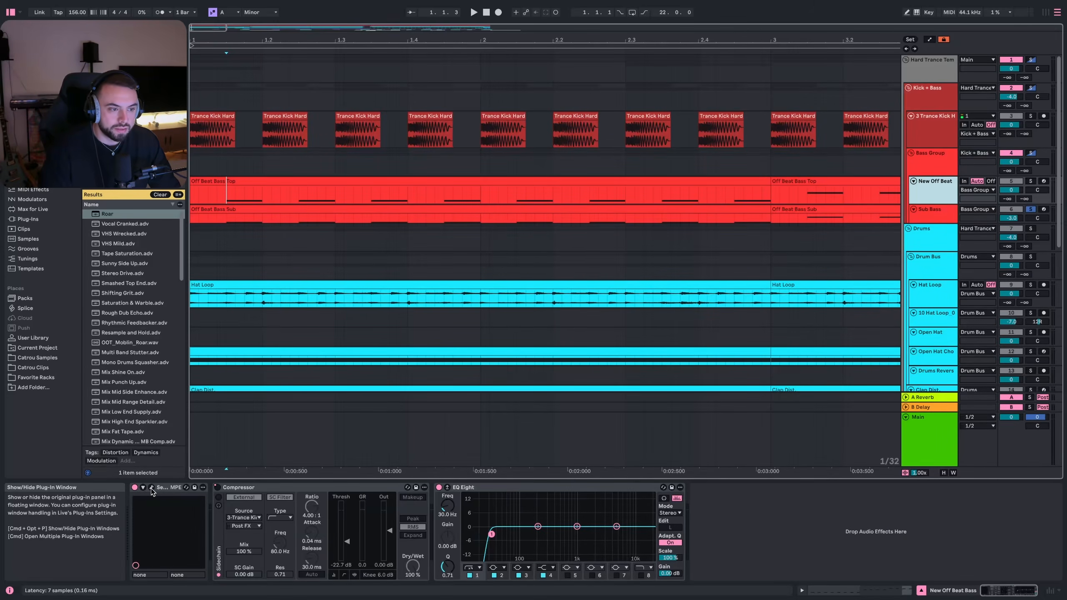
{"action": "left_click", "coordinate": [152, 488]}
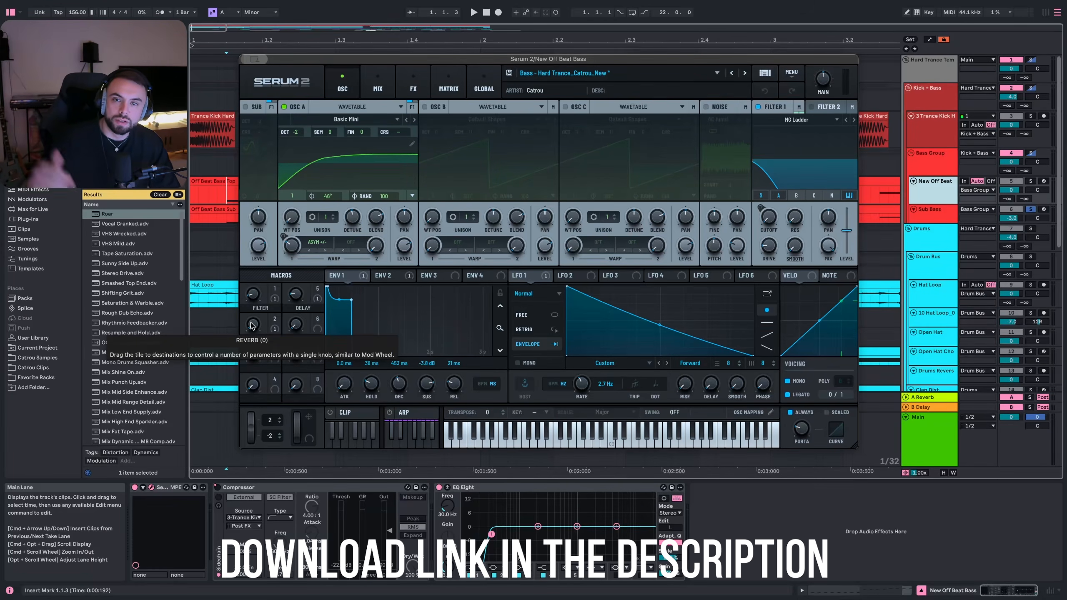
{"action": "left_click_drag", "start_coordinate": [458, 61], "coordinate": [455, 58]}
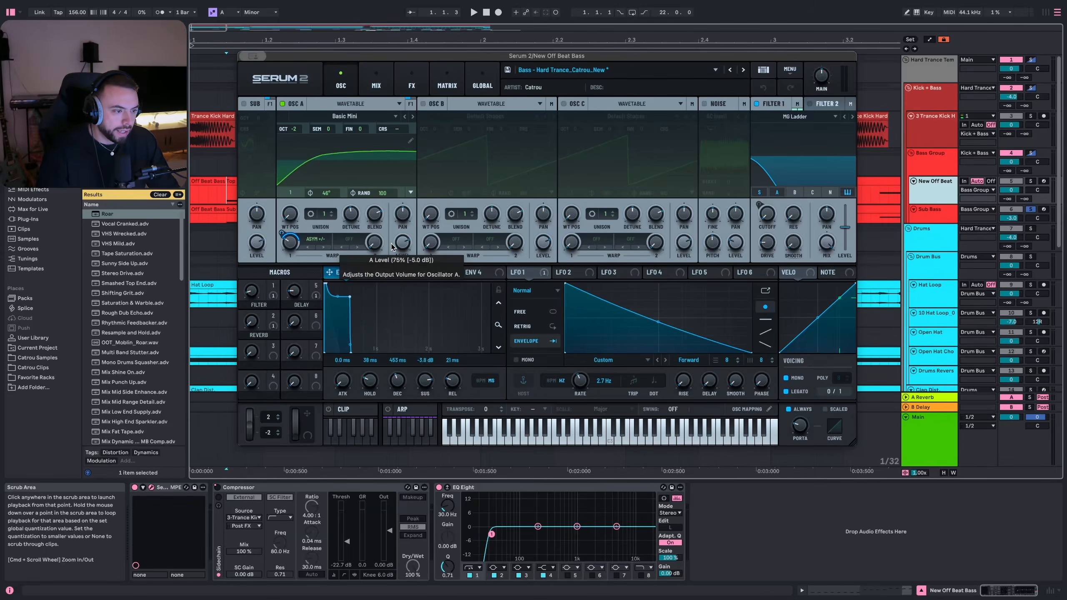
{"action": "left_click", "coordinate": [389, 272]}
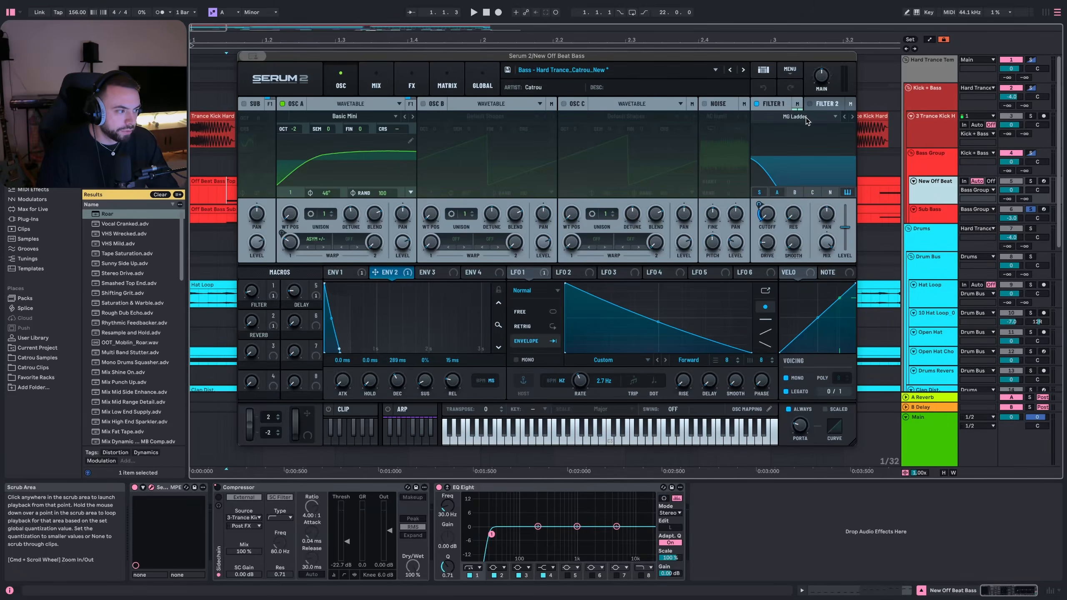
{"action": "left_click", "coordinate": [525, 272]}
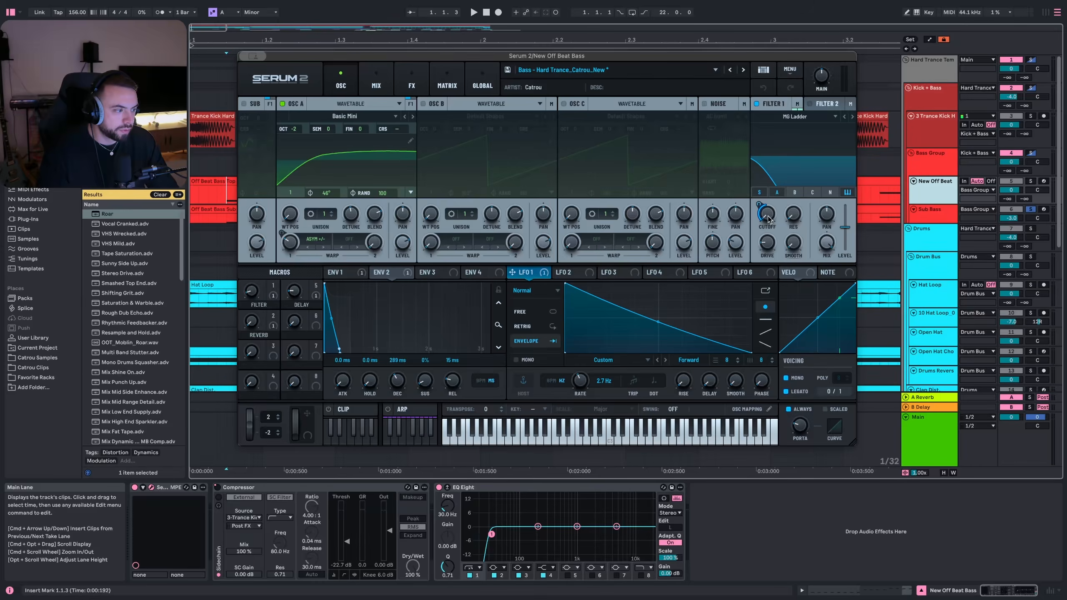
{"action": "left_click", "coordinate": [376, 271]}
{"action": "left_click", "coordinate": [523, 273]}
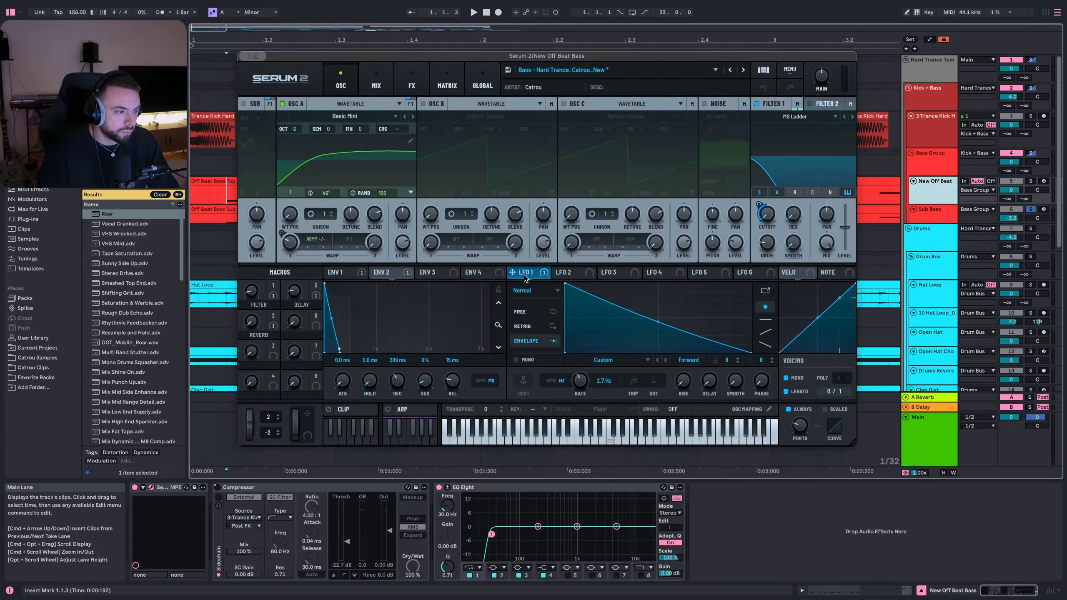
- Bypass LFO 1's modulation of the Filter 1 frequency and audition the bass without it
{"action": "right_click", "coordinate": [527, 277]}
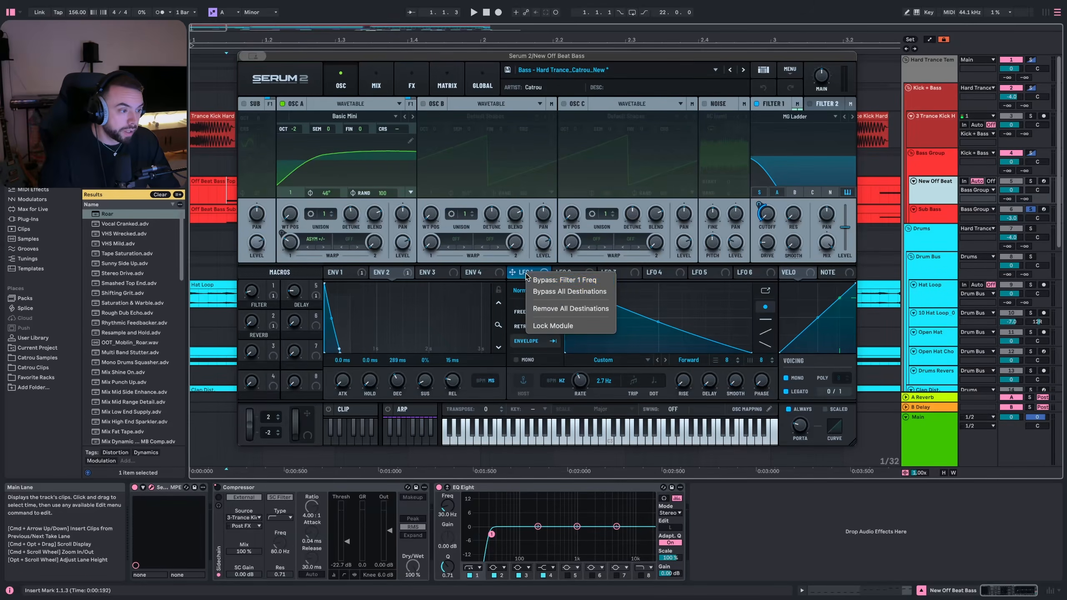
{"action": "left_click", "coordinate": [547, 281]}
{"action": "key", "text": "space"}
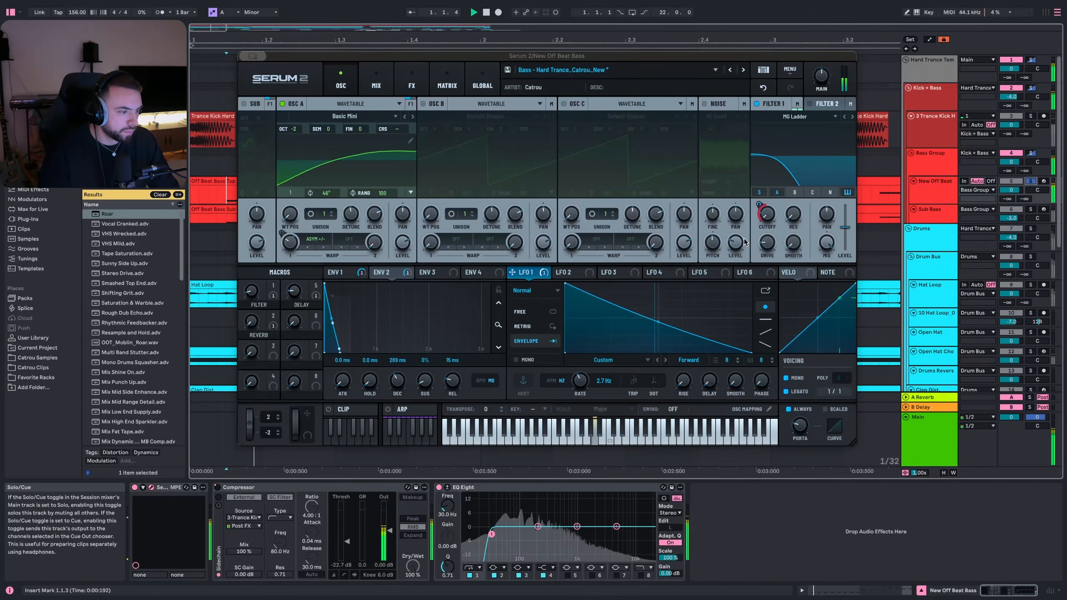
{"action": "key", "text": "space"}
- Reactivate LFO 1's modulation of the Filter 1 frequency and audition the bass with it
{"action": "right_click", "coordinate": [527, 276]}
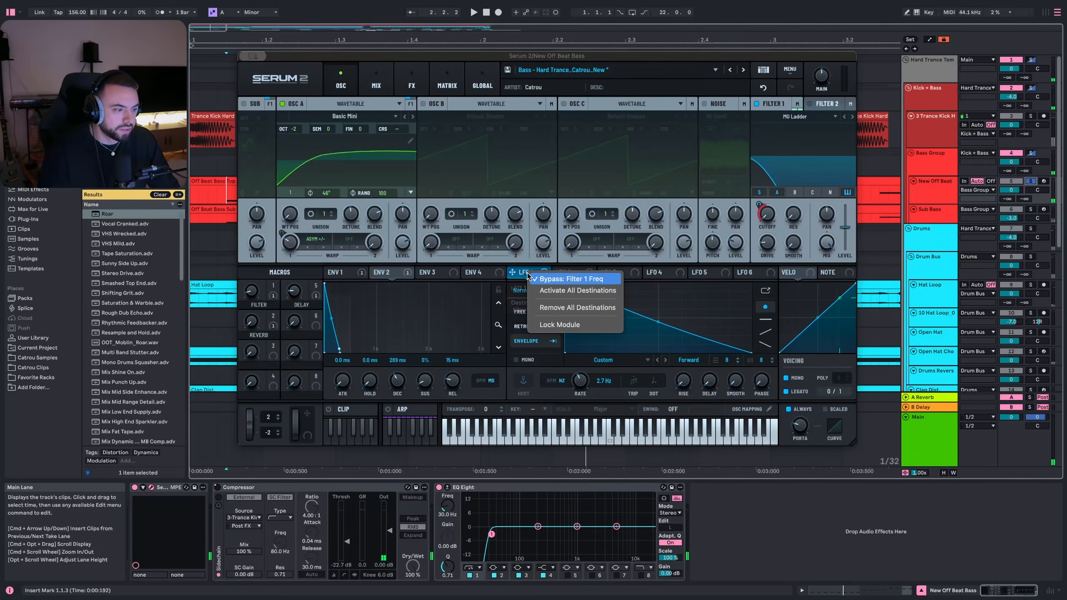
{"action": "left_click", "coordinate": [546, 279]}
{"action": "key", "text": "space"}
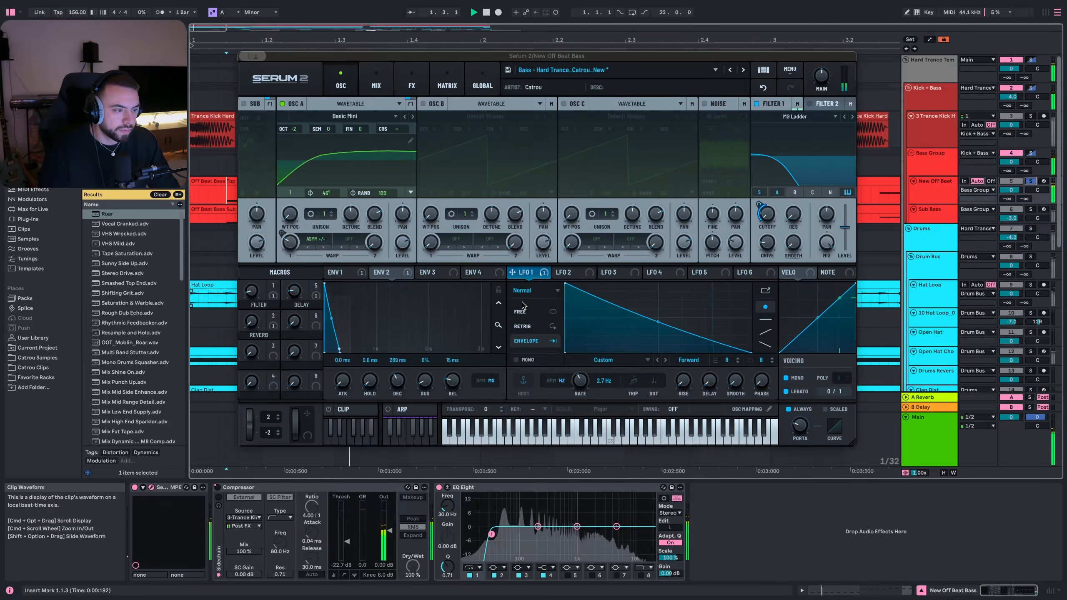
{"action": "key", "text": "space"}
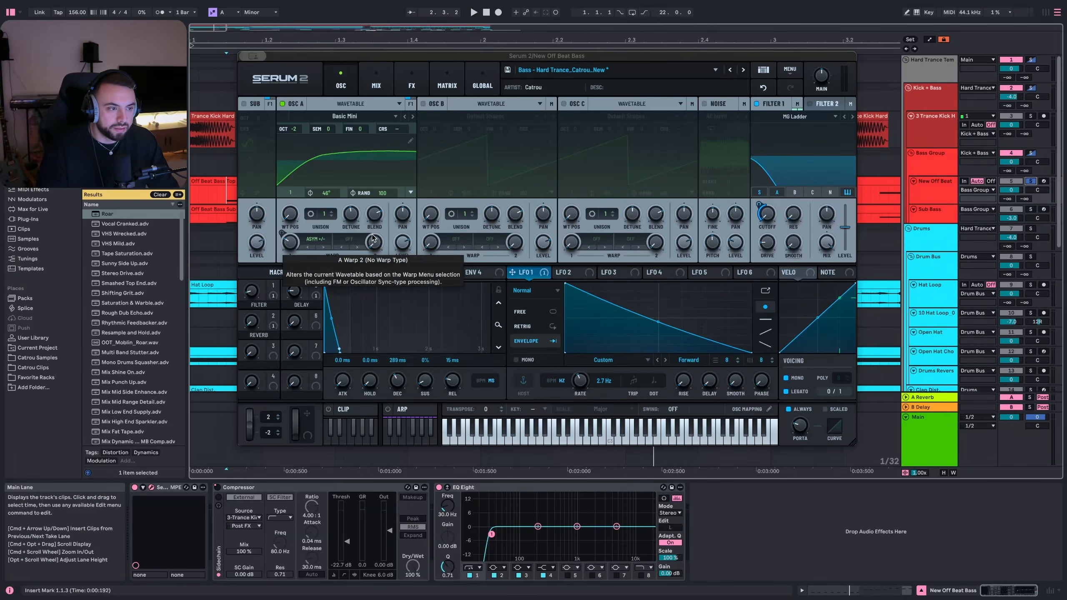
- Examine the Serum 2 bass patch's main effects chain, from the Bode and Equalizer through the compressors, Phaser and Reverb to Distortion and Delay
{"action": "left_click", "coordinate": [412, 84]}
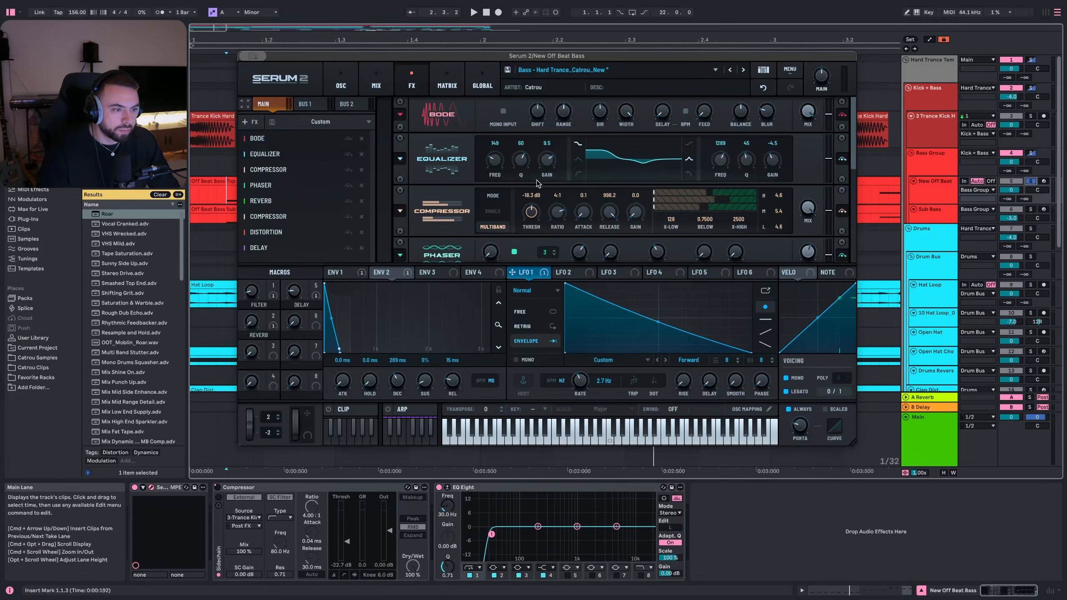
{"action": "scroll", "coordinate": [457, 211], "scroll_direction": "down", "scroll_amount": 1}
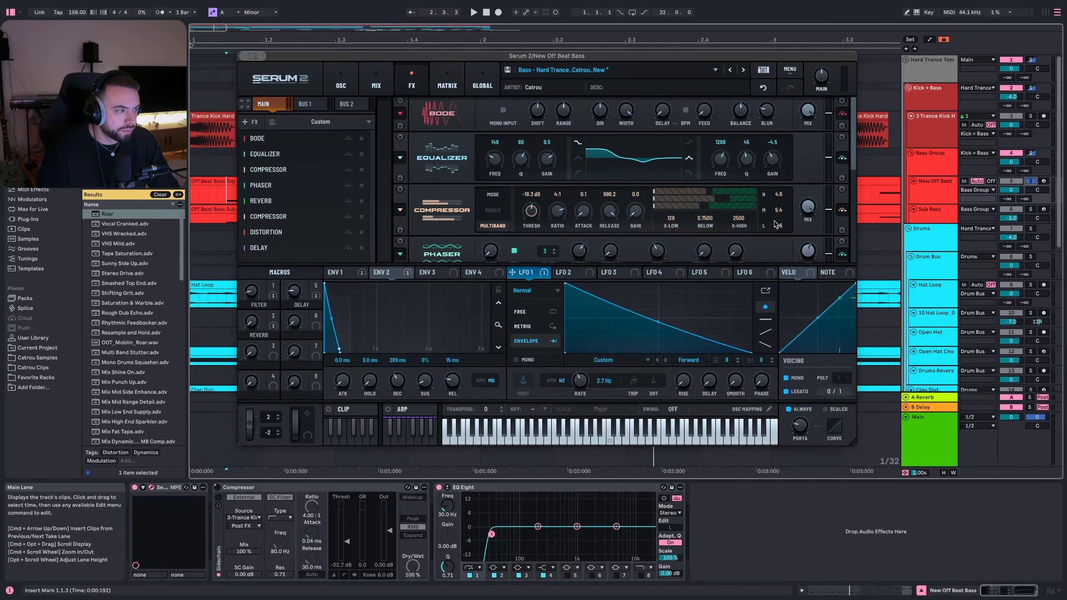
{"action": "scroll", "coordinate": [777, 233], "scroll_direction": "down", "scroll_amount": 1}
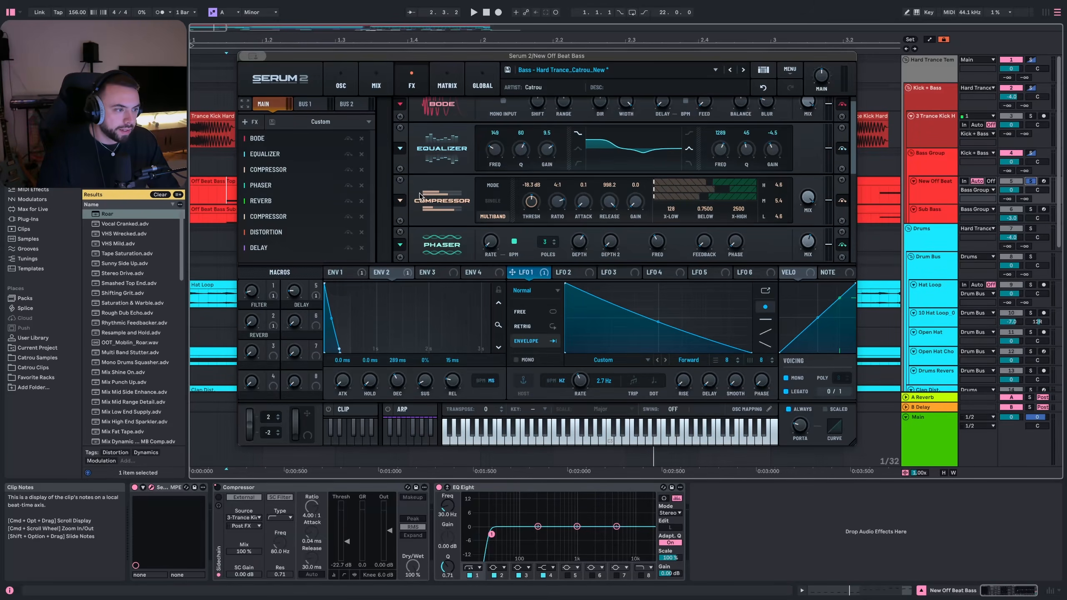
{"action": "scroll", "coordinate": [429, 218], "scroll_direction": "down", "scroll_amount": 4}
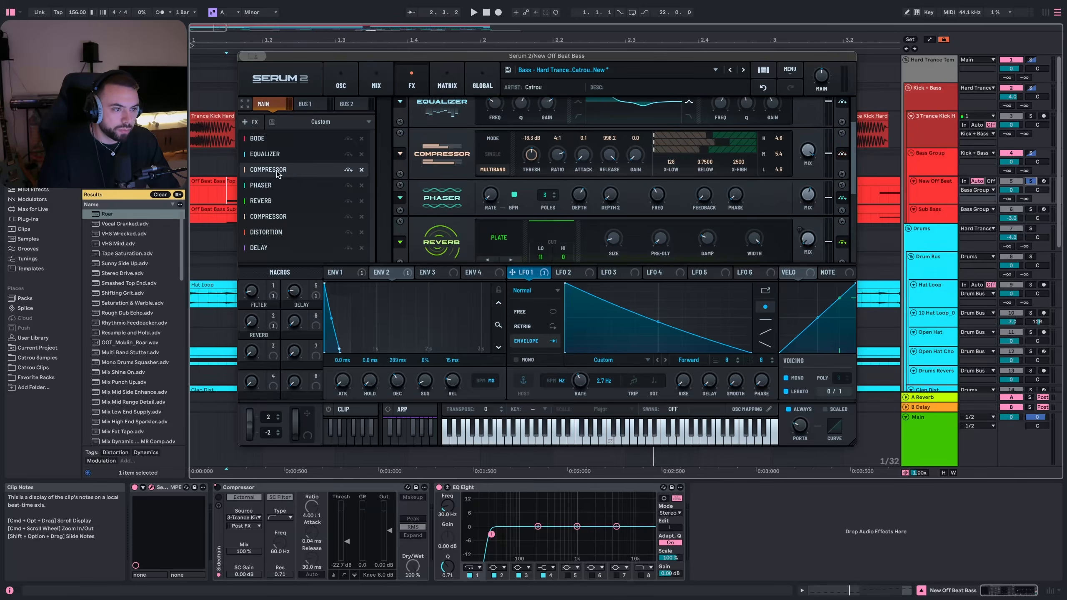
{"action": "left_click", "coordinate": [280, 201]}
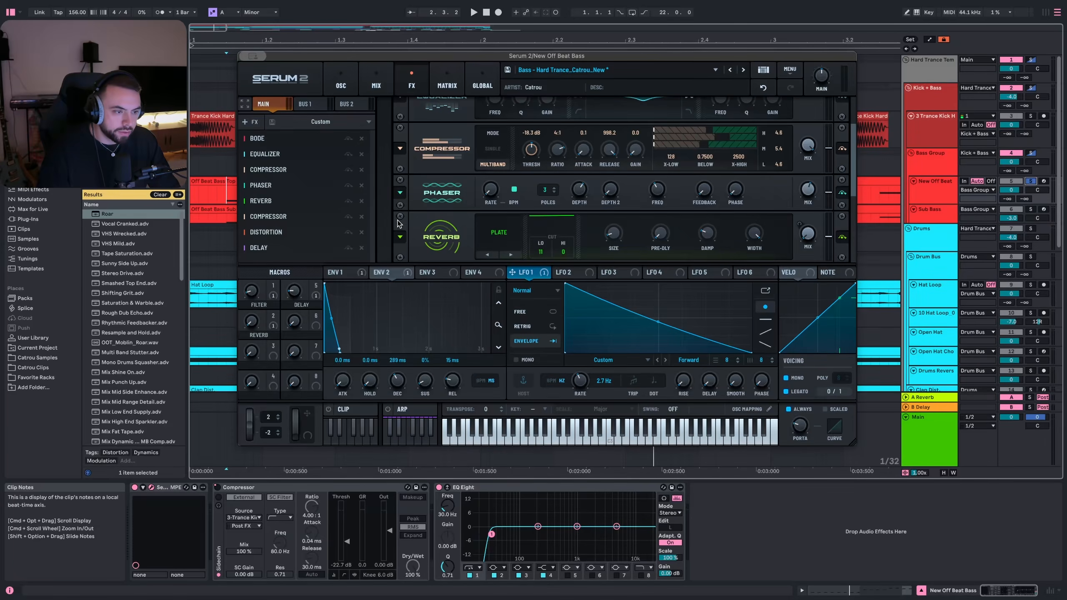
{"action": "left_click", "coordinate": [287, 217]}
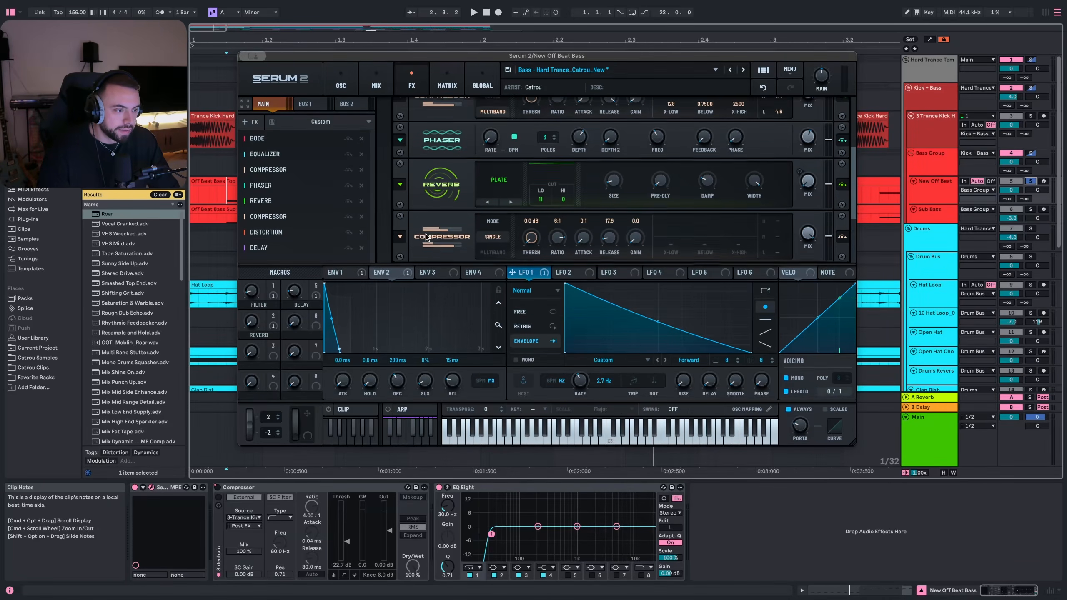
{"action": "scroll", "coordinate": [426, 236], "scroll_direction": "down", "scroll_amount": 2}
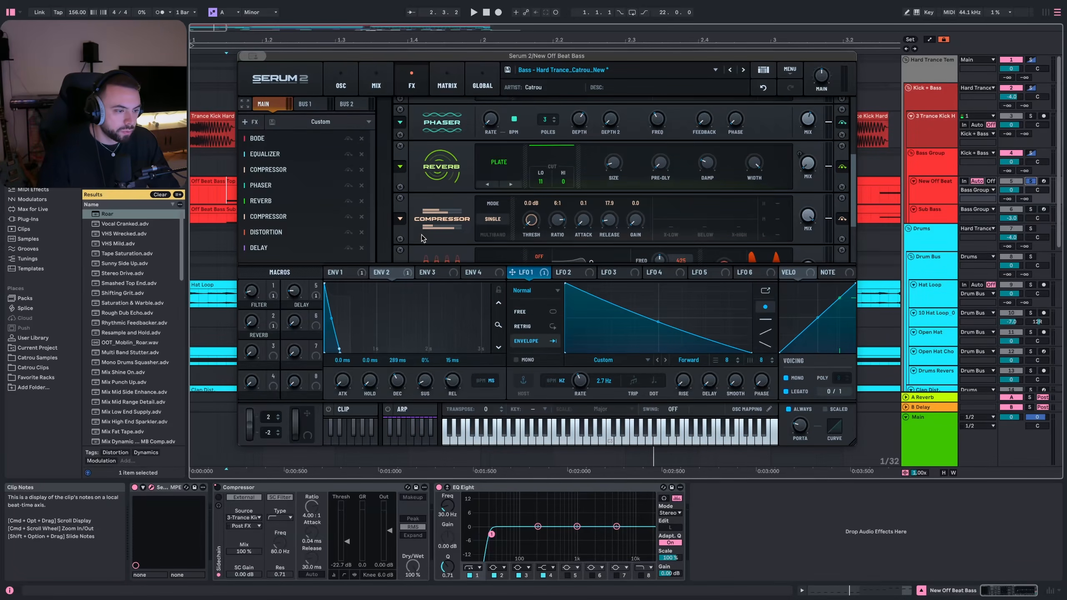
{"action": "left_click", "coordinate": [300, 238]}
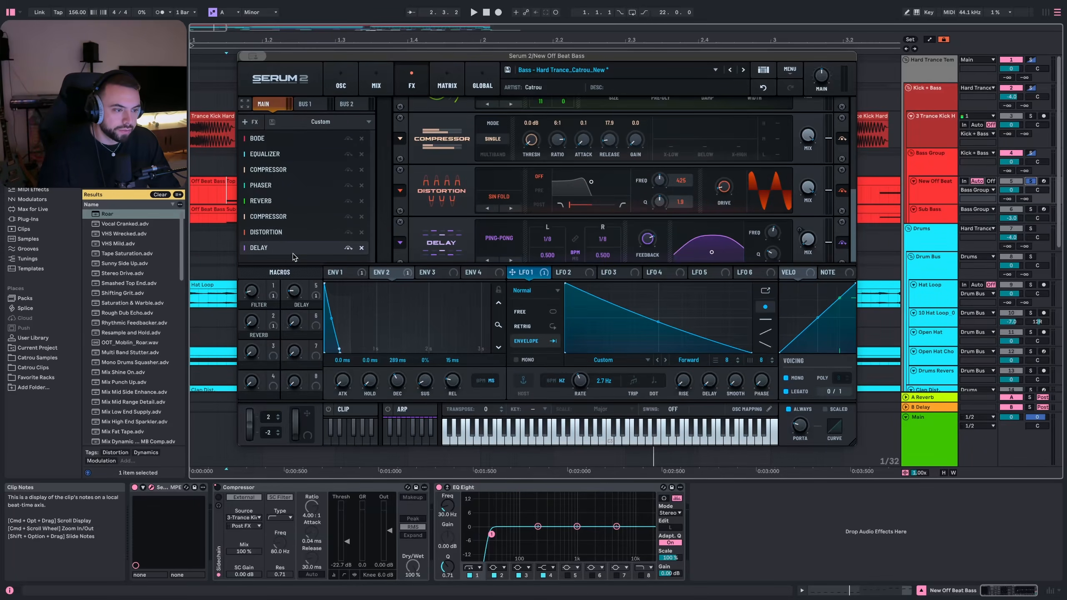
{"action": "left_click", "coordinate": [280, 251]}
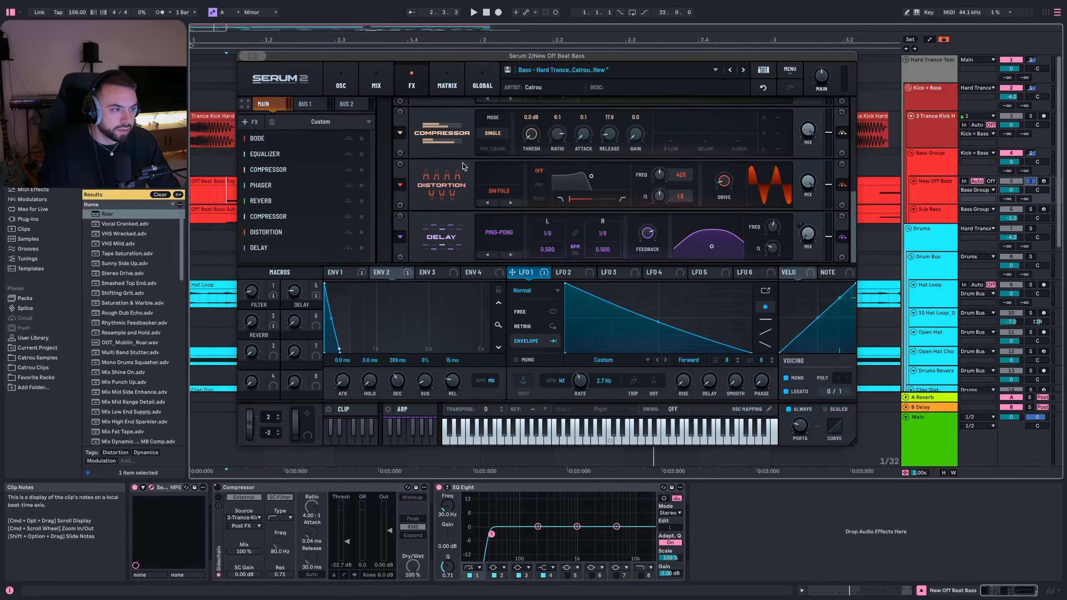
- Inspect the Sub Bass track's Operator oscillator waveform and the Compressor, EQ Eight and Utility that follow it
{"action": "left_click", "coordinate": [946, 214]}
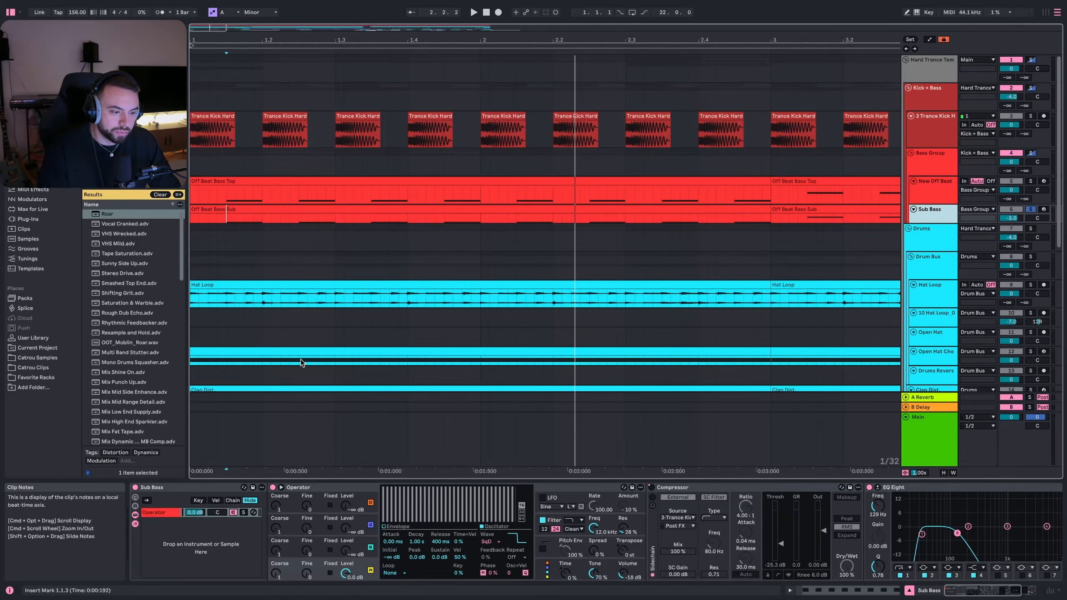
{"action": "left_click", "coordinate": [350, 488]}
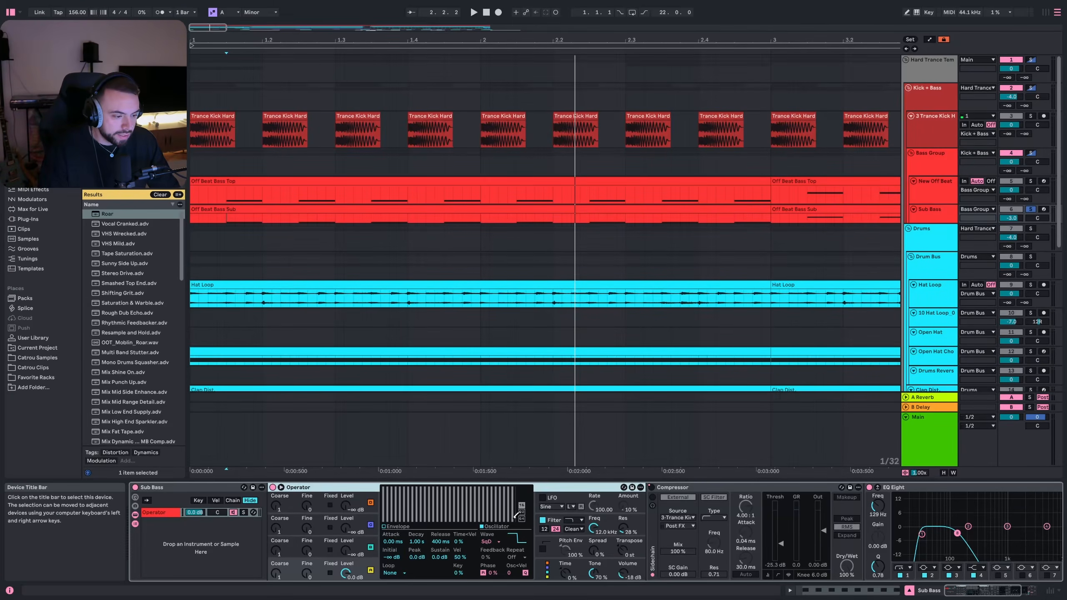
{"action": "left_click", "coordinate": [490, 541]}
{"action": "left_click", "coordinate": [494, 546]}
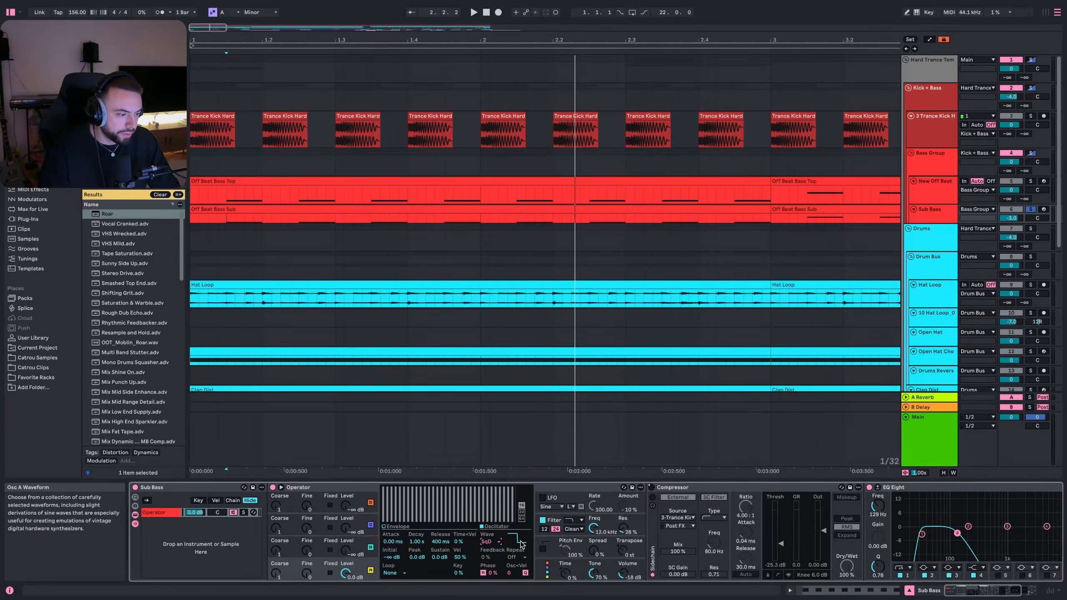
{"action": "scroll", "coordinate": [608, 531], "scroll_direction": "right", "scroll_amount": 5}
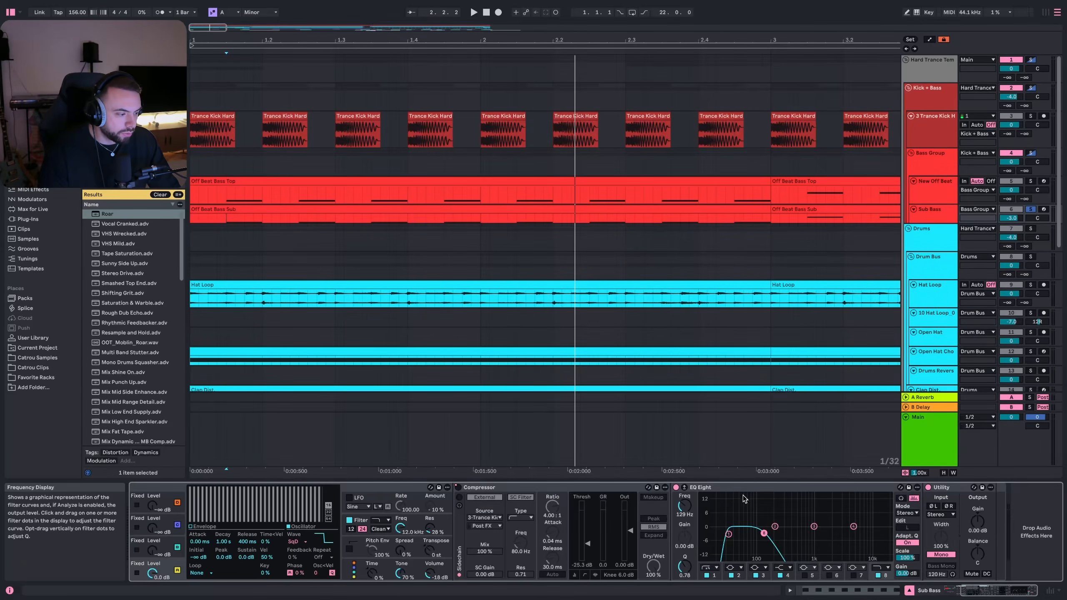
{"action": "left_click", "coordinate": [761, 537]}
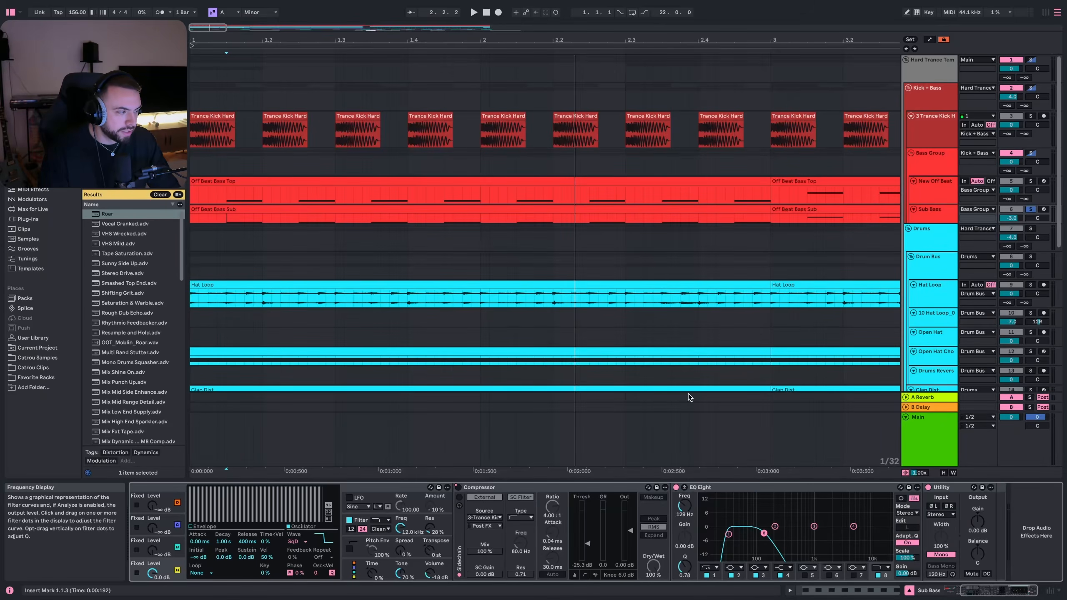
- Lower the Sub Bass track volume to -9.0 dB and play it soloed together with the New Off Beat Bass track
{"action": "left_click", "coordinate": [929, 219]}
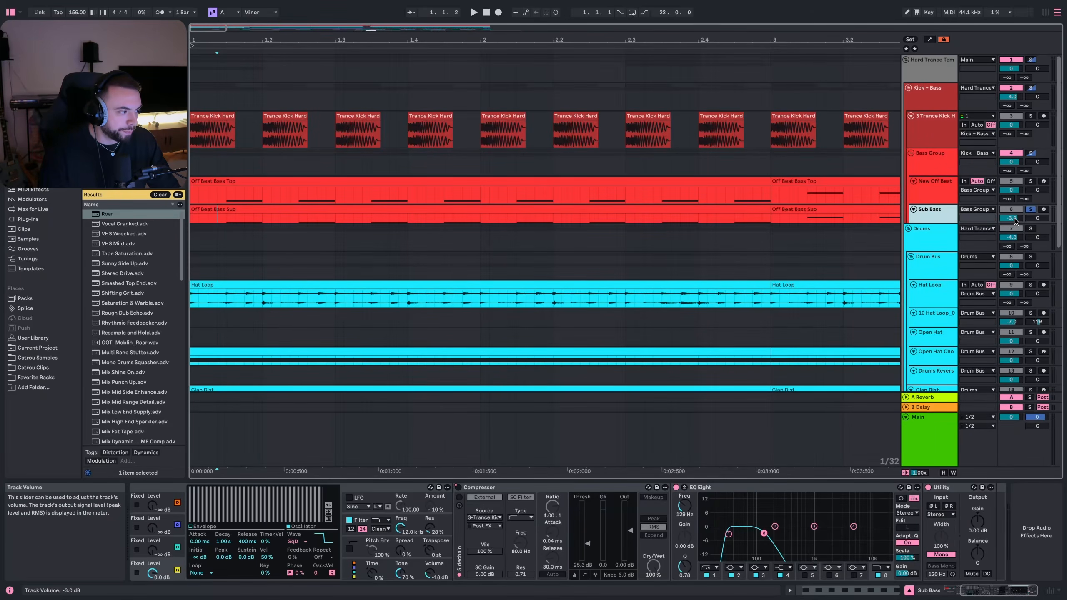
{"action": "left_click_drag", "start_coordinate": [1015, 220], "coordinate": [1015, 235]}
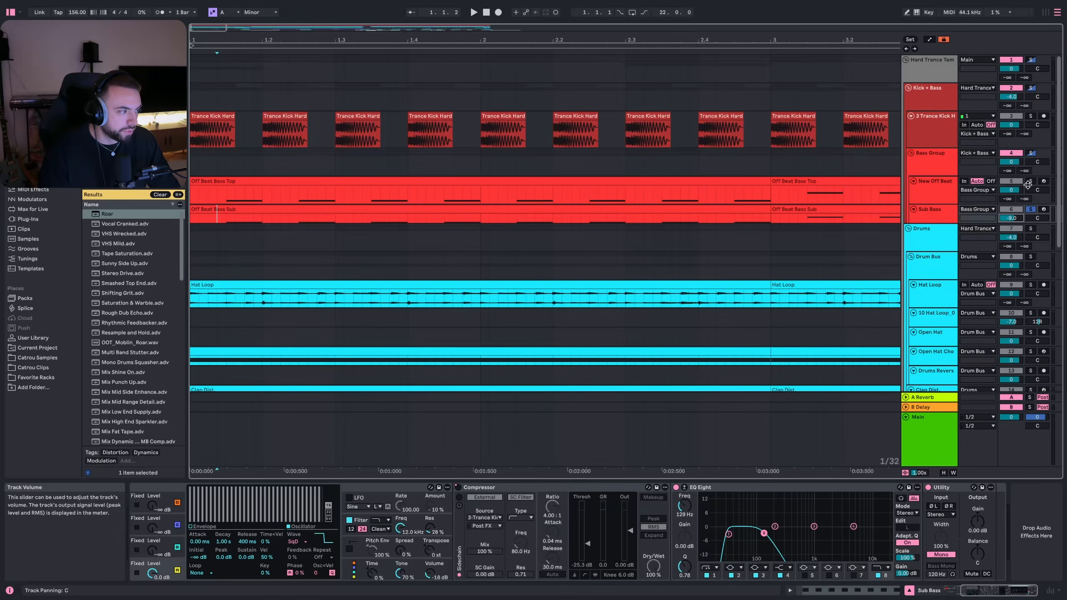
{"action": "left_click", "coordinate": [1030, 182], "text": "super"}
{"action": "key", "text": "space"}
- Set the Sub Bass track volume to -3.0 dB and audition the balance between the two soloed bass tracks
{"action": "left_click_drag", "start_coordinate": [1013, 219], "coordinate": [1013, 197]}
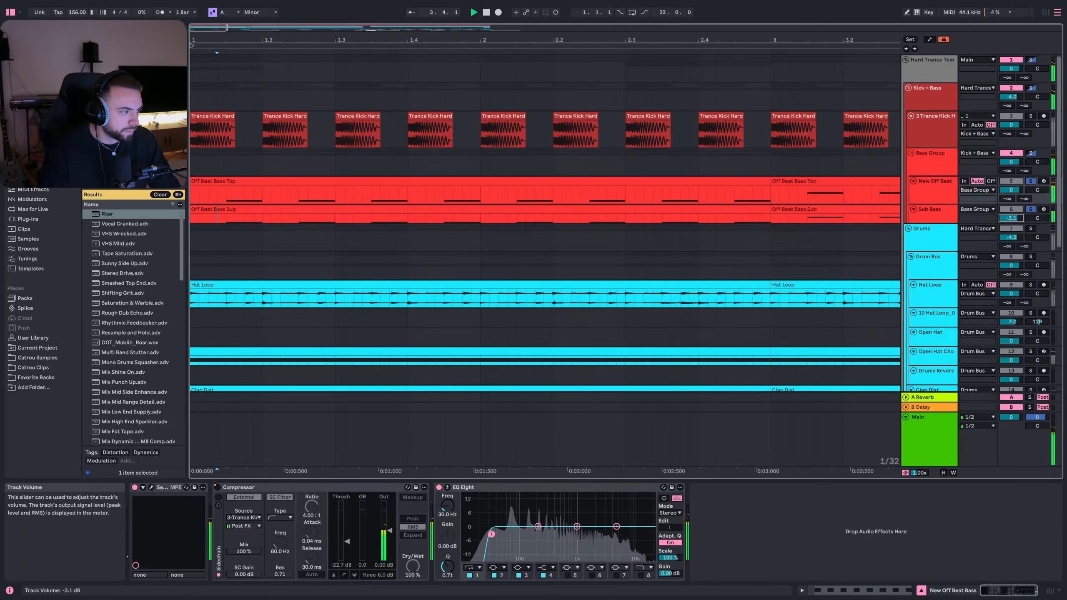
{"action": "left_click_drag", "start_coordinate": [1013, 198], "coordinate": [1013, 197]}
{"action": "key", "text": "space"}
{"action": "key", "text": "space"}
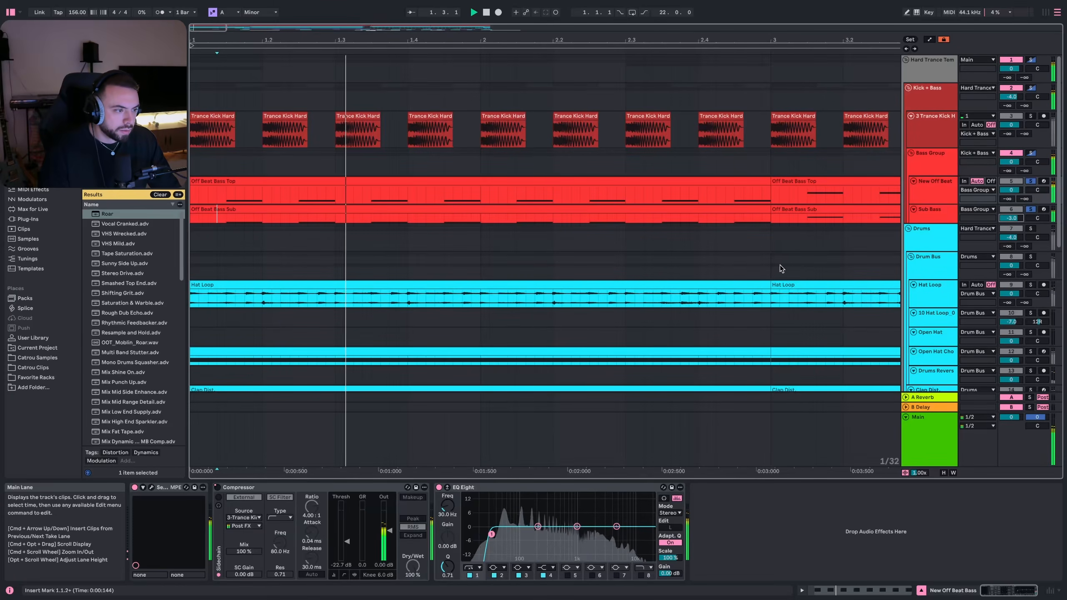
{"action": "key", "text": "space"}
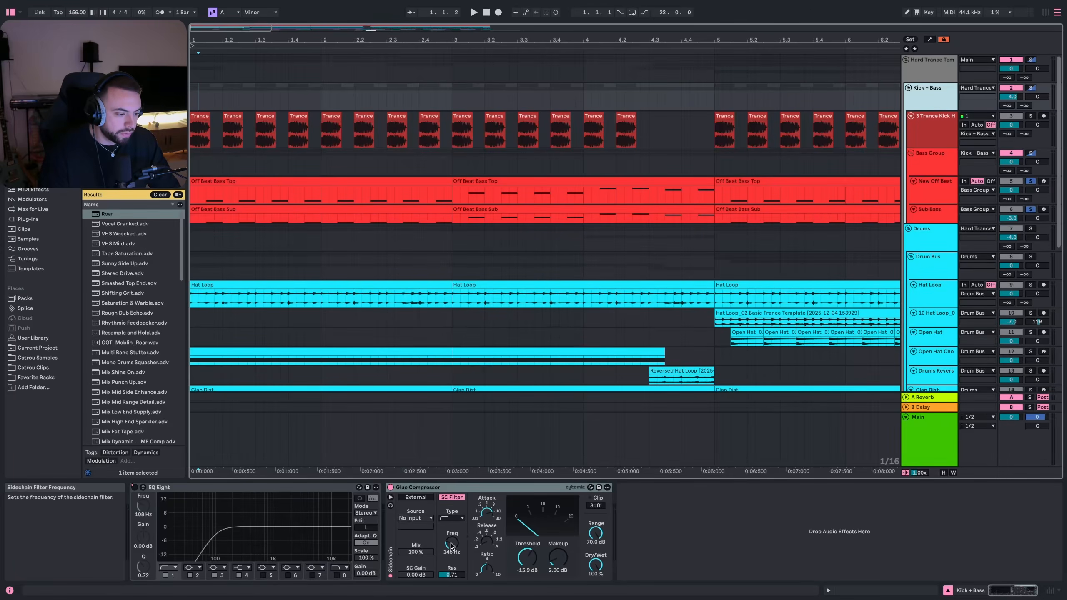
- Inspect the Glue Compressor on the Kick + Bass group and audition the soloed group from 5.1.1
{"action": "left_click", "coordinate": [491, 488]}
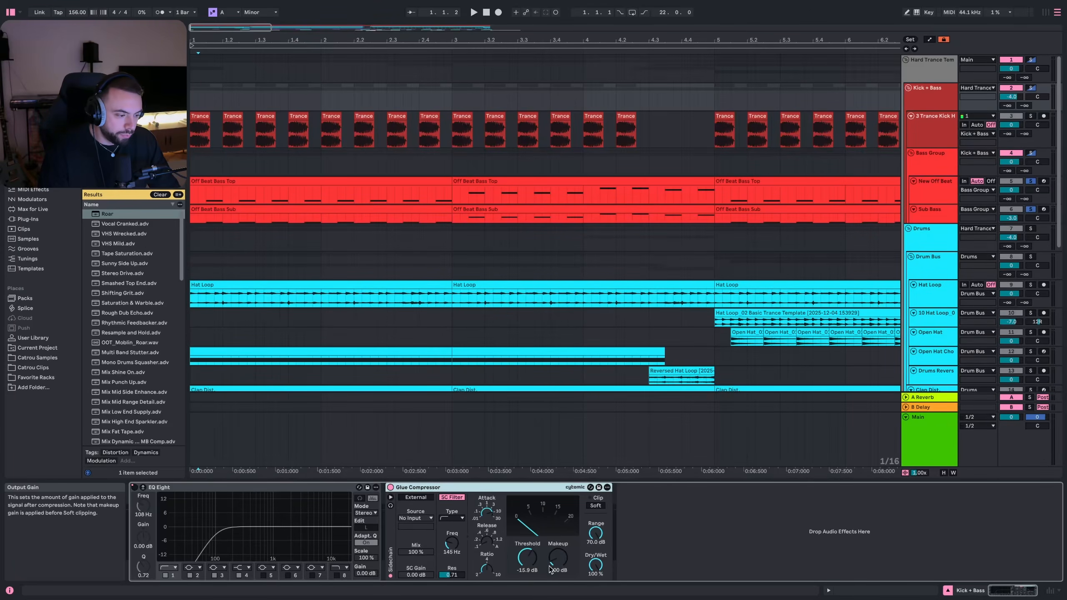
{"action": "left_click_drag", "start_coordinate": [551, 569], "coordinate": [551, 563]}
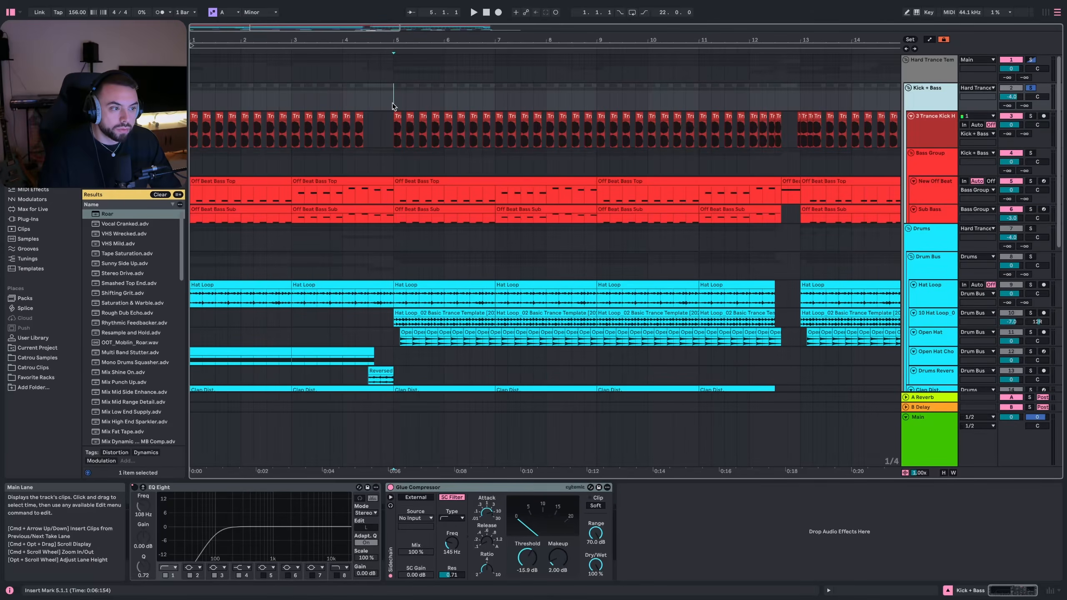
{"action": "key", "text": "space"}
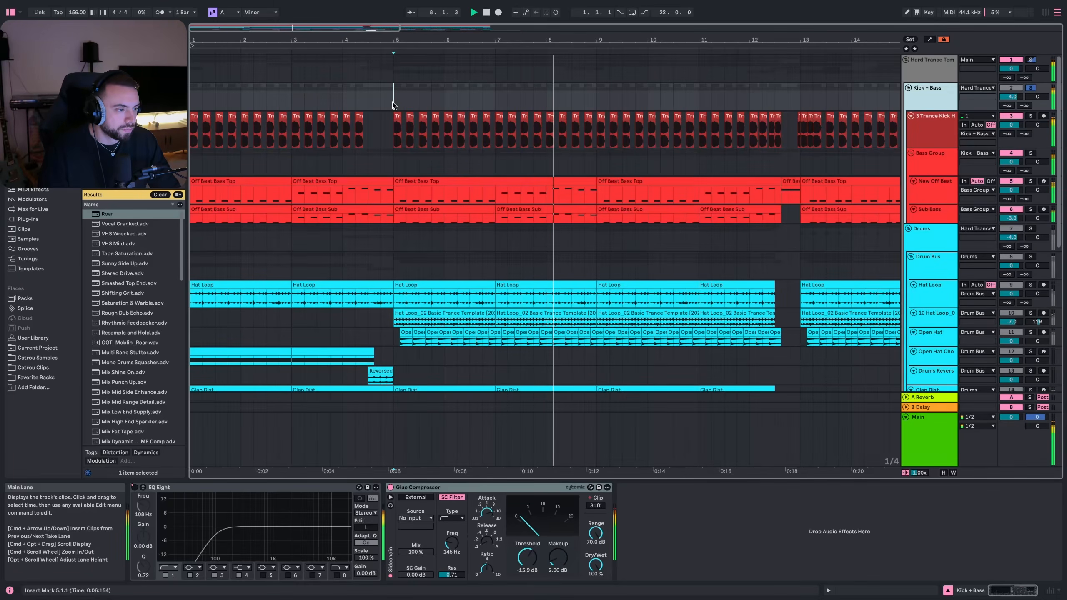
{"action": "key", "text": "space"}
- Solo the Hat Loop track in the Drum Bus and audition it from 5.1.1
{"action": "scroll", "coordinate": [471, 252], "scroll_direction": "down", "scroll_amount": 3}
{"action": "left_click", "coordinate": [471, 252]}
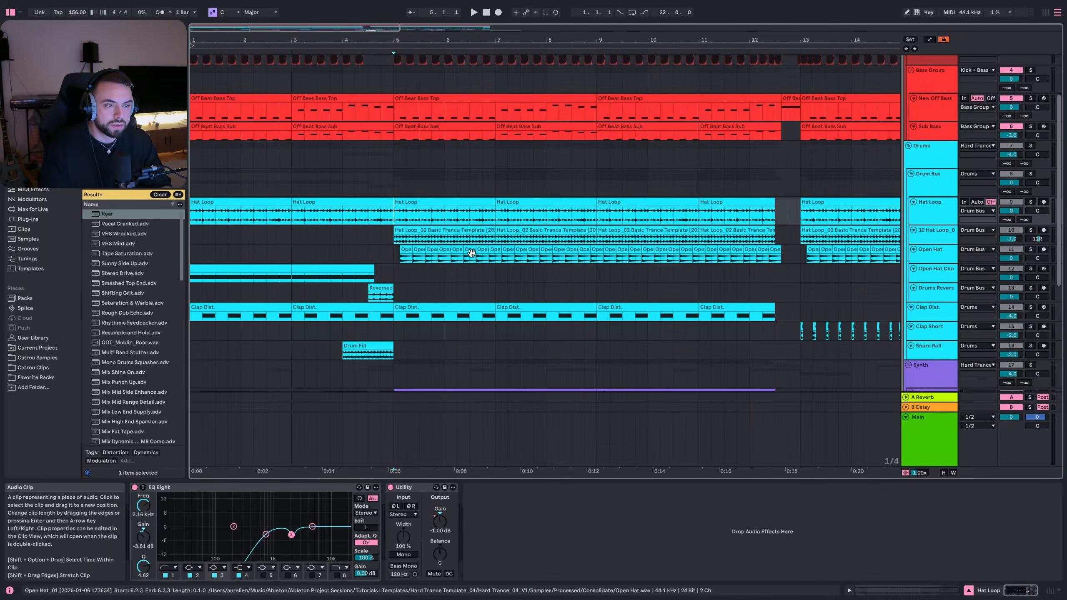
{"action": "left_click", "coordinate": [933, 220]}
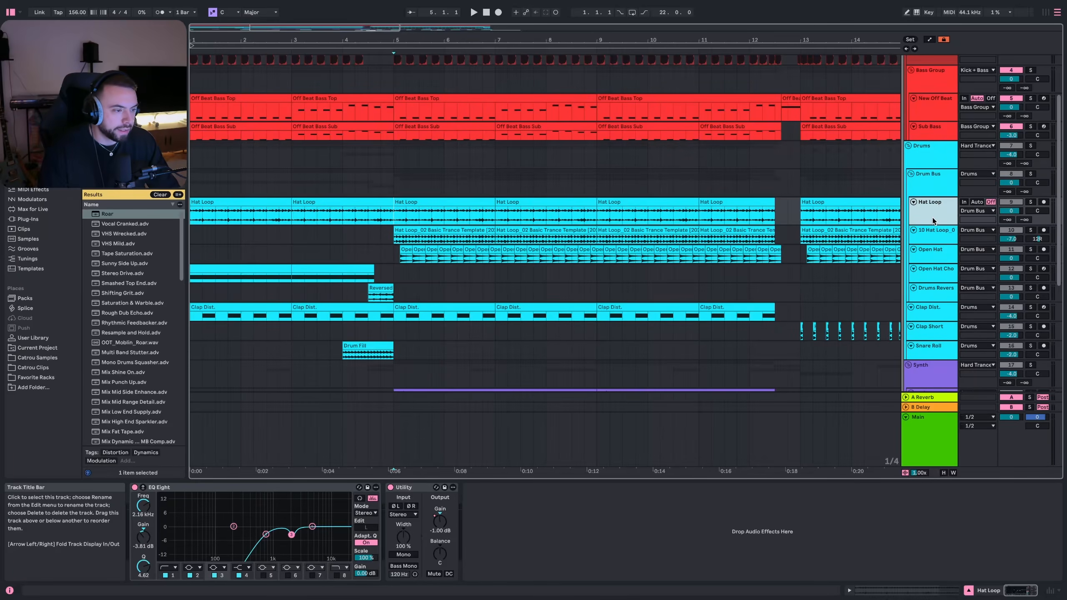
{"action": "left_click", "coordinate": [1030, 202]}
{"action": "key", "text": "space"}
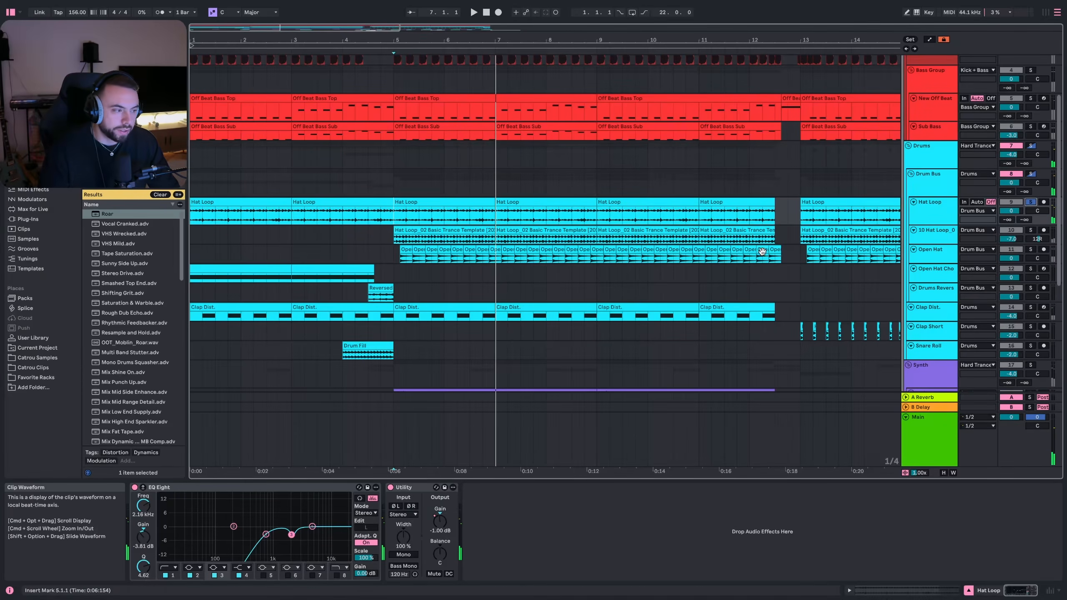
- Audition the Hat Loop_02 track on its own from 5.1.1 and check its EQ Eight and Utility
{"action": "left_click", "coordinate": [414, 238]}
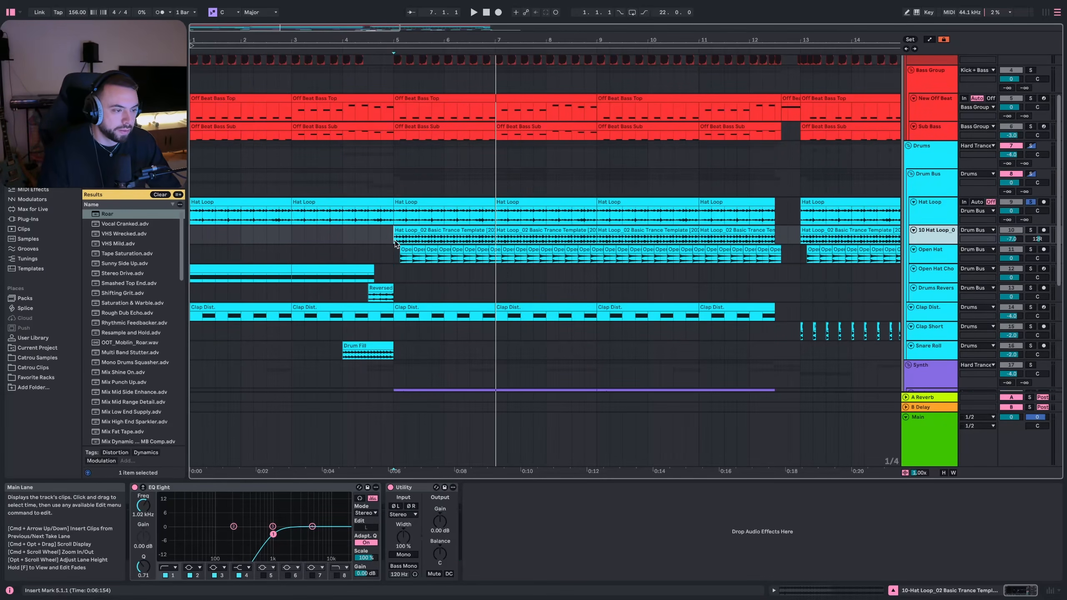
{"action": "left_click", "coordinate": [394, 241]}
{"action": "key", "text": "space"}
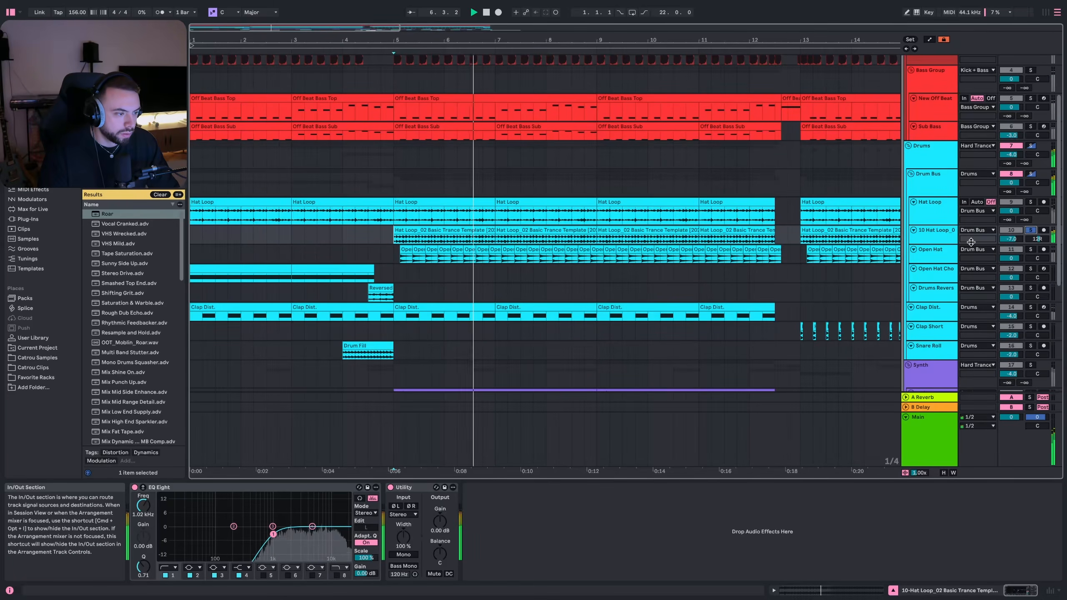
- Solo the Open Hat track and audition its off-beat hits from 5.1.1
{"action": "left_click", "coordinate": [396, 255]}
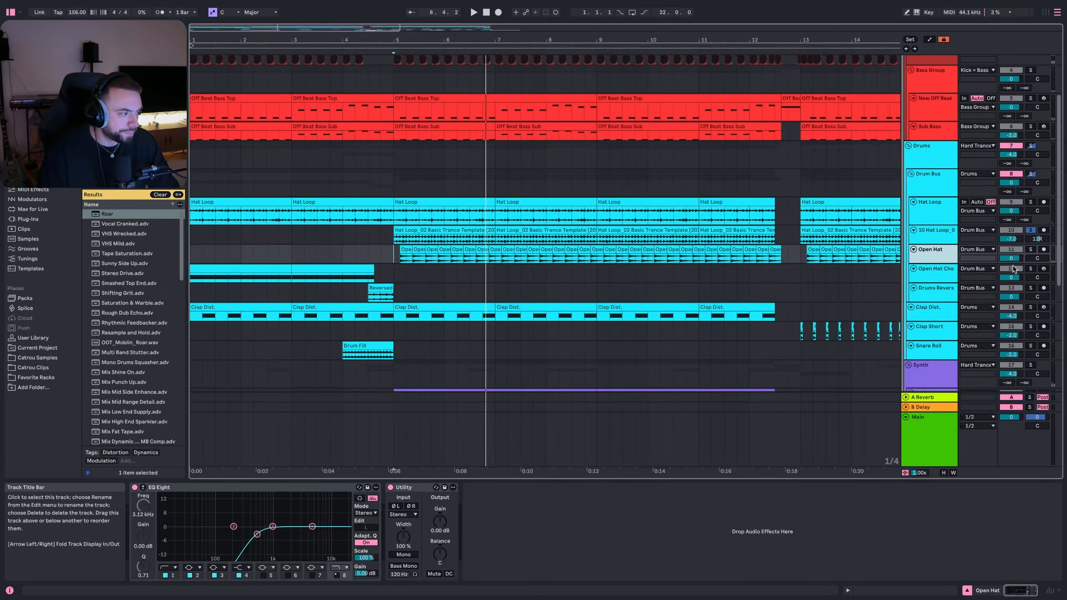
{"action": "left_click", "coordinate": [1030, 250]}
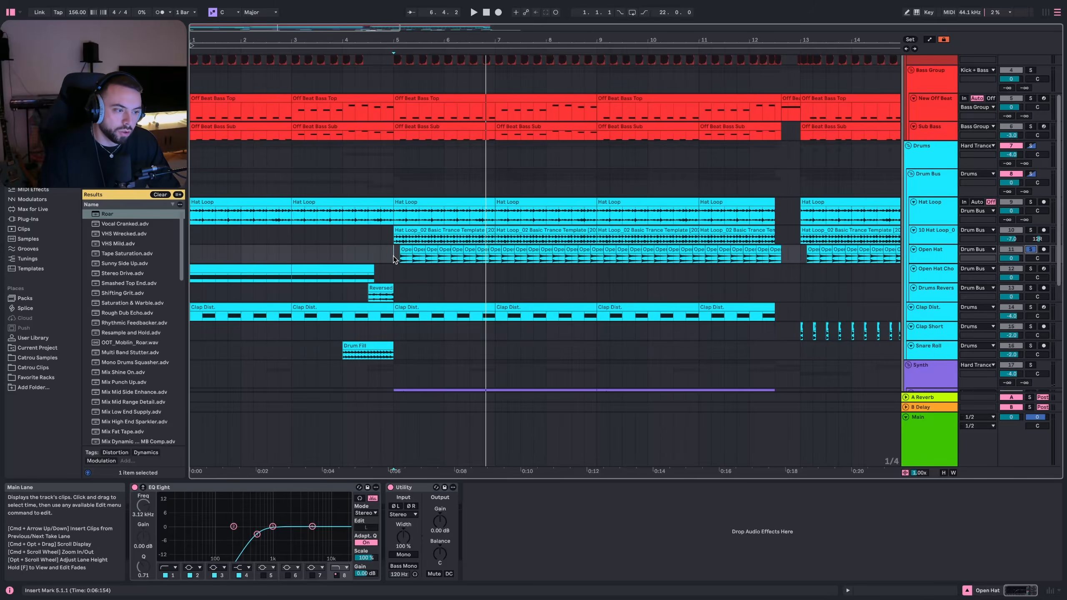
{"action": "key", "text": "space"}
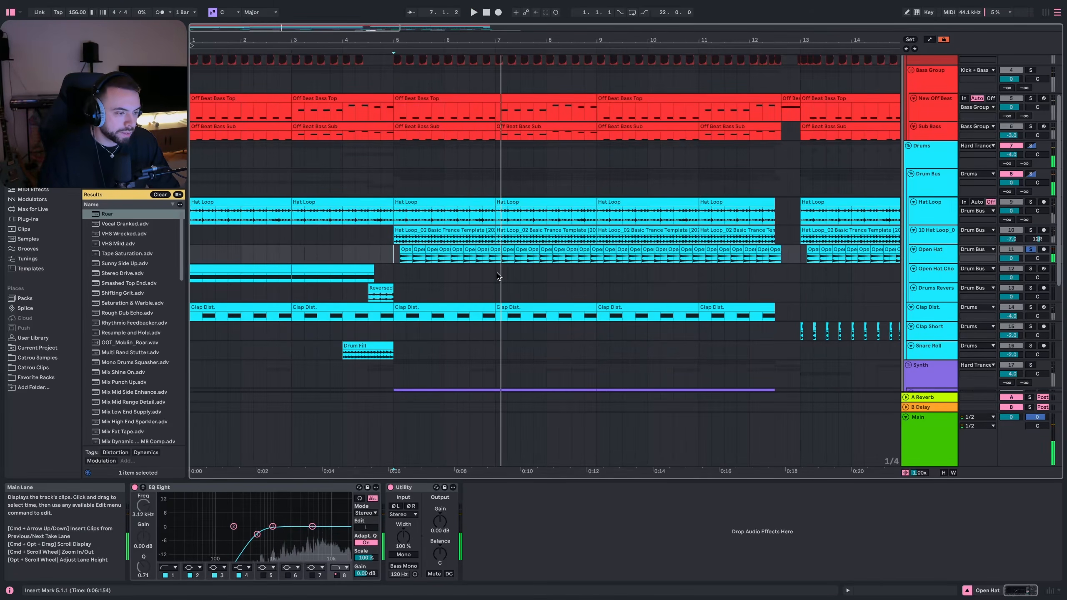
- Examine the Open Hat Chopped track's clips from 1.1.1 to 3.1.1 and the transient loop mode options of its Hat_Open sampler
{"action": "left_click", "coordinate": [336, 277]}
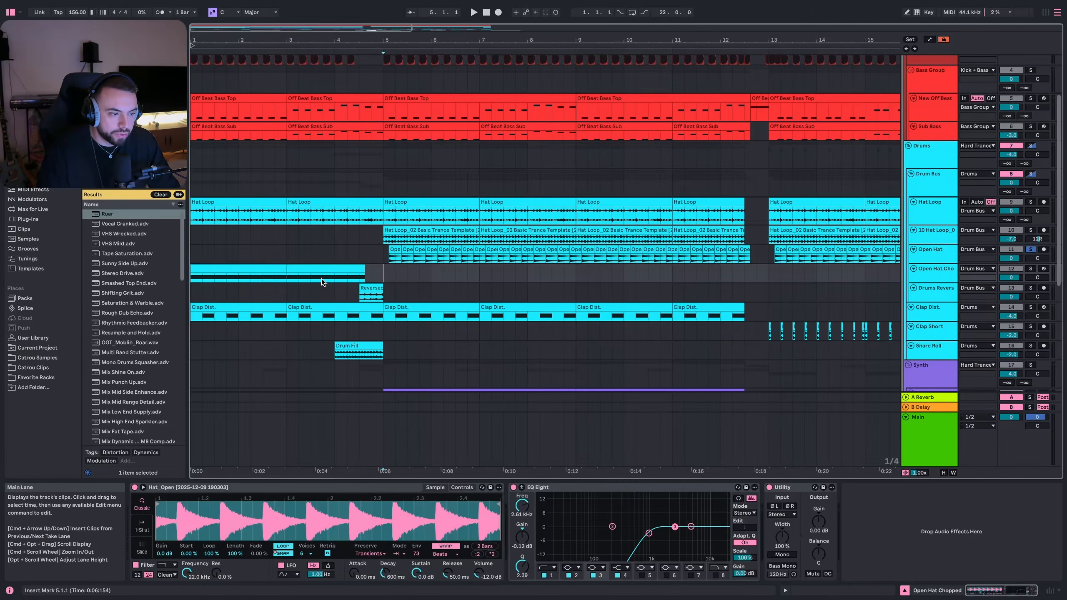
{"action": "left_click_drag", "start_coordinate": [381, 275], "coordinate": [287, 277]}
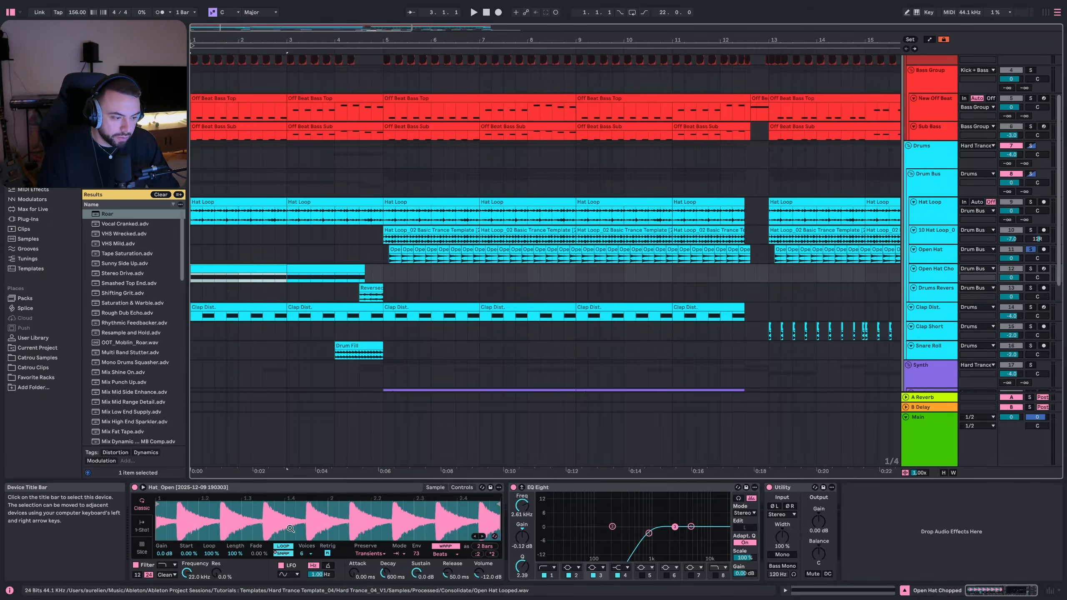
{"action": "left_click", "coordinate": [399, 556]}
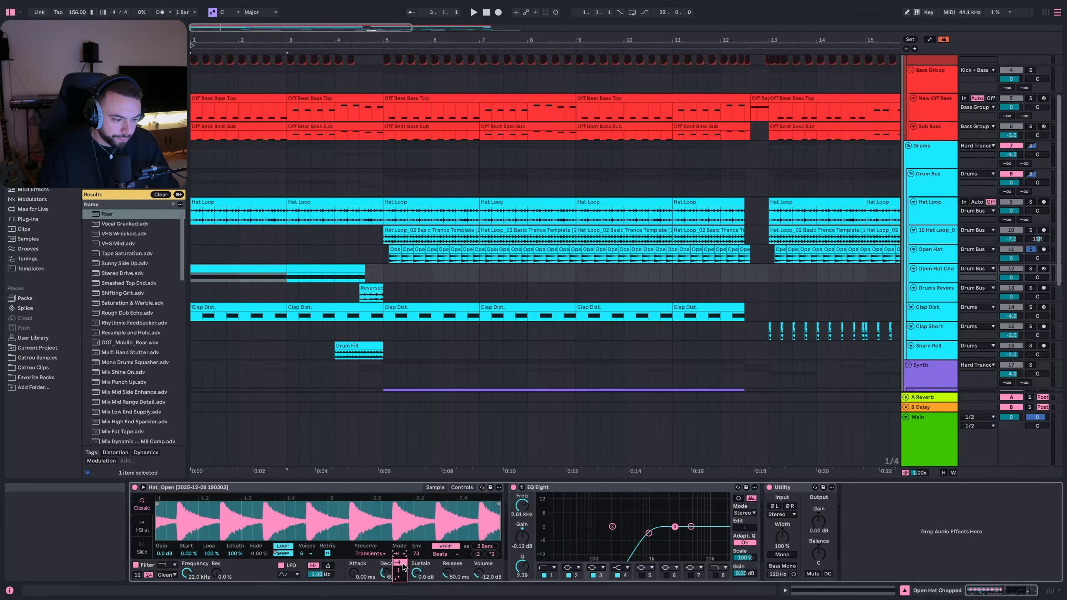
{"action": "left_click", "coordinate": [398, 555]}
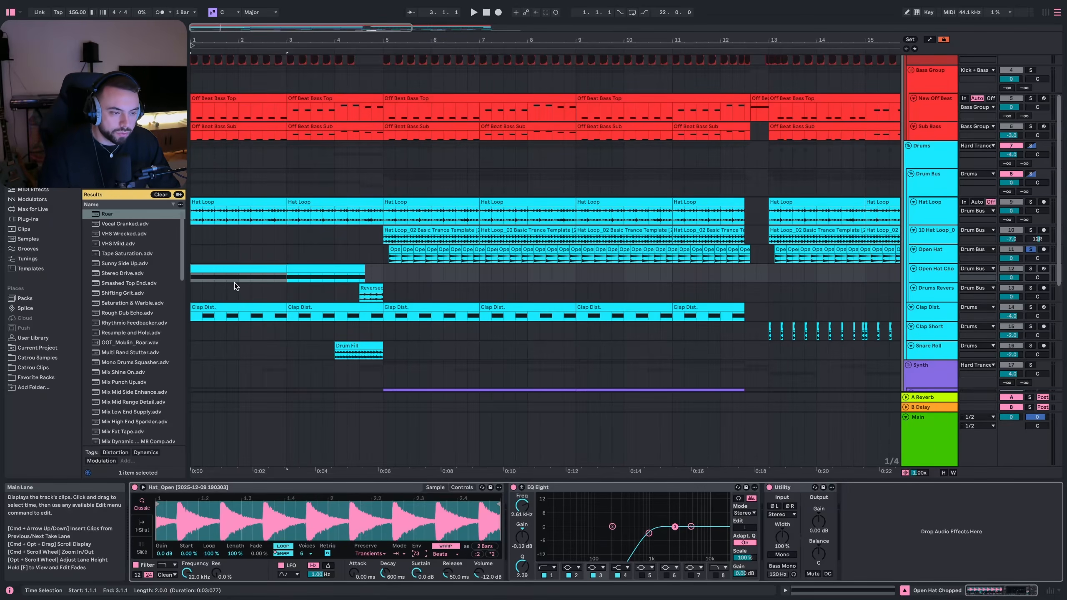
{"action": "left_click", "coordinate": [226, 269]}
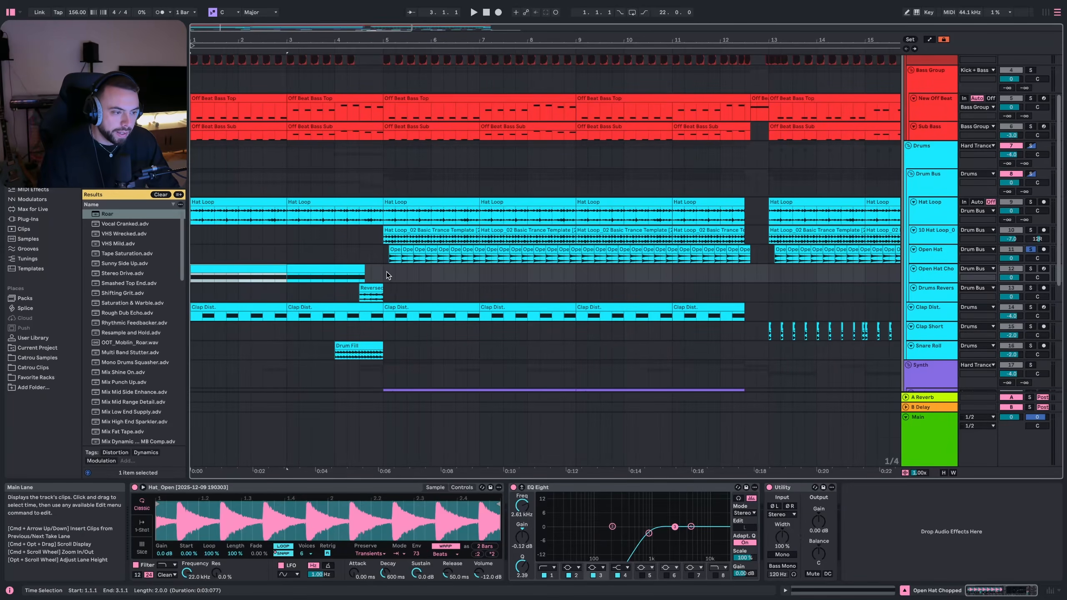
- Compare the Open Hat section from 5.1.1 to 13.1.1 with the Open Hat Chopped clips and audition the chopped track soloed from 1.1.1
{"action": "left_click_drag", "start_coordinate": [382, 271], "coordinate": [770, 252]}
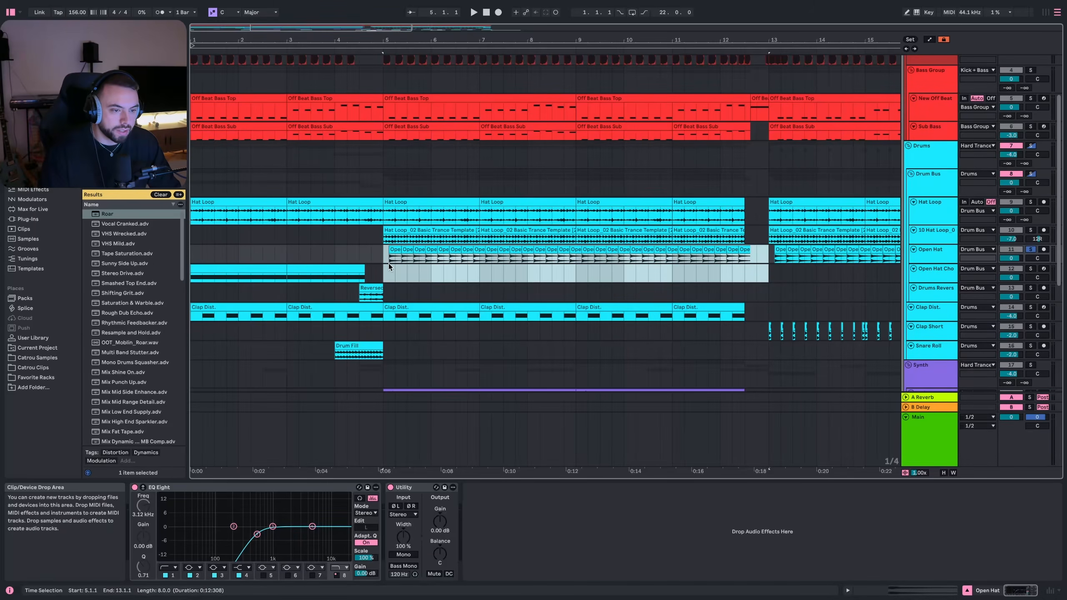
{"action": "left_click", "coordinate": [289, 279]}
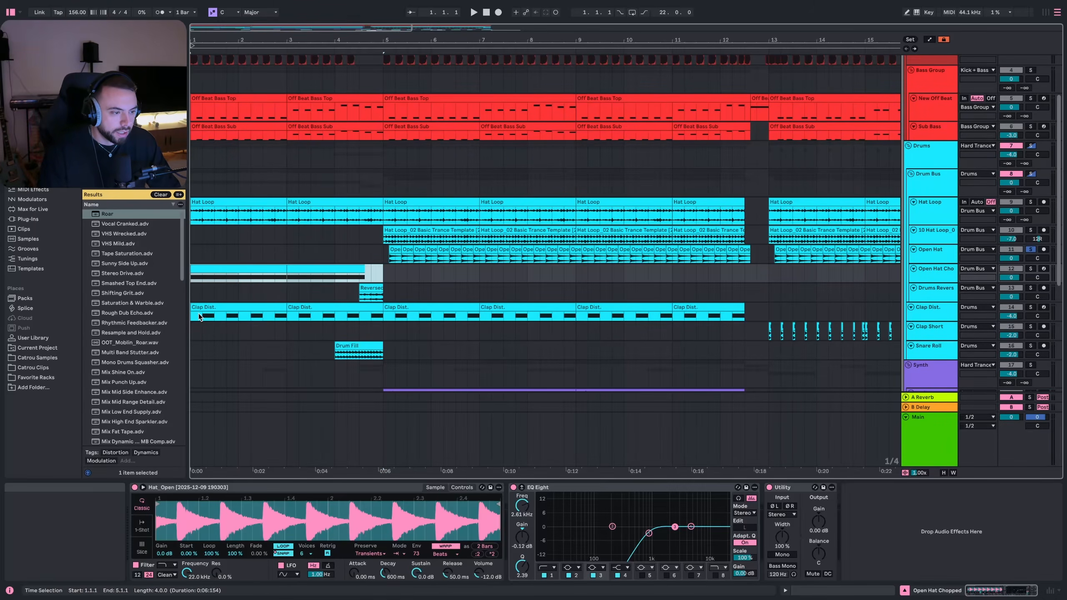
{"action": "left_click", "coordinate": [248, 269]}
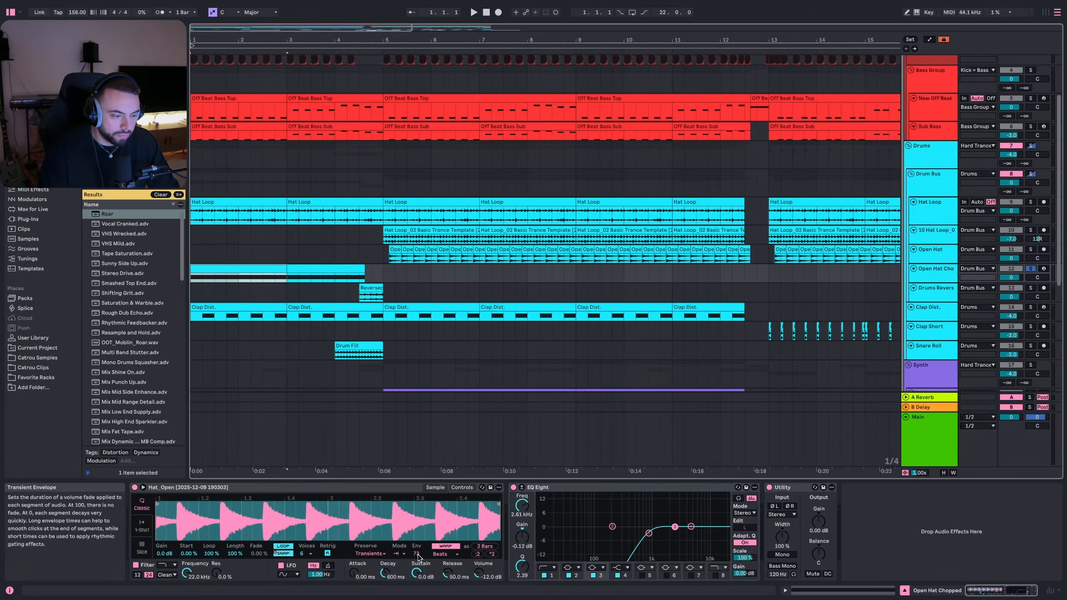
{"action": "key", "text": "space"}
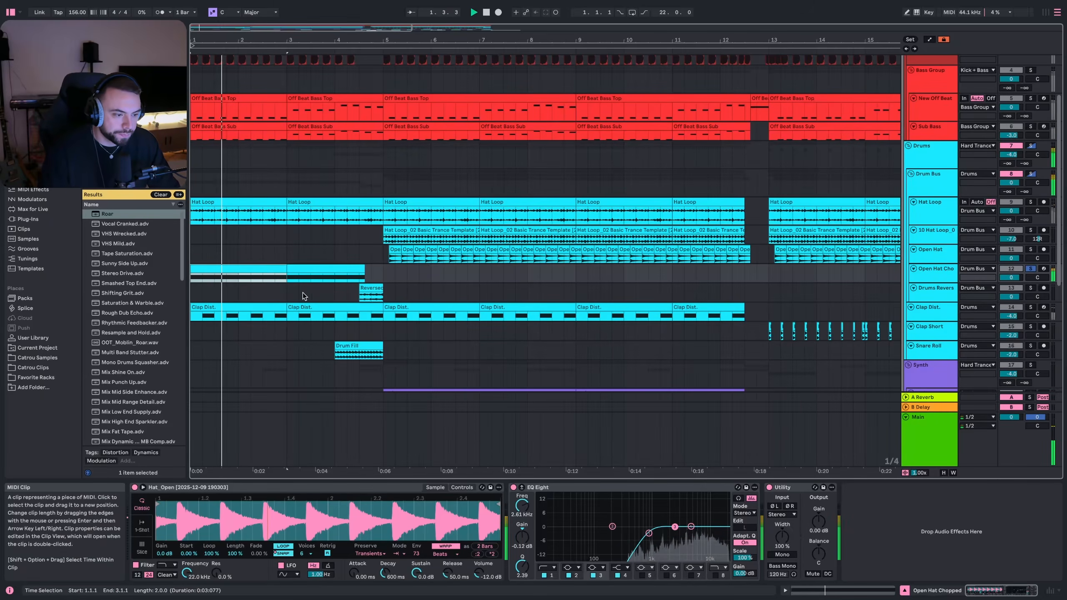
- Solo the Drums Reversed track, audition its Reversed Hat Loop clip from 4.3.1, and inspect the clip
{"action": "left_click", "coordinate": [362, 290]}
{"action": "key", "text": "space"}
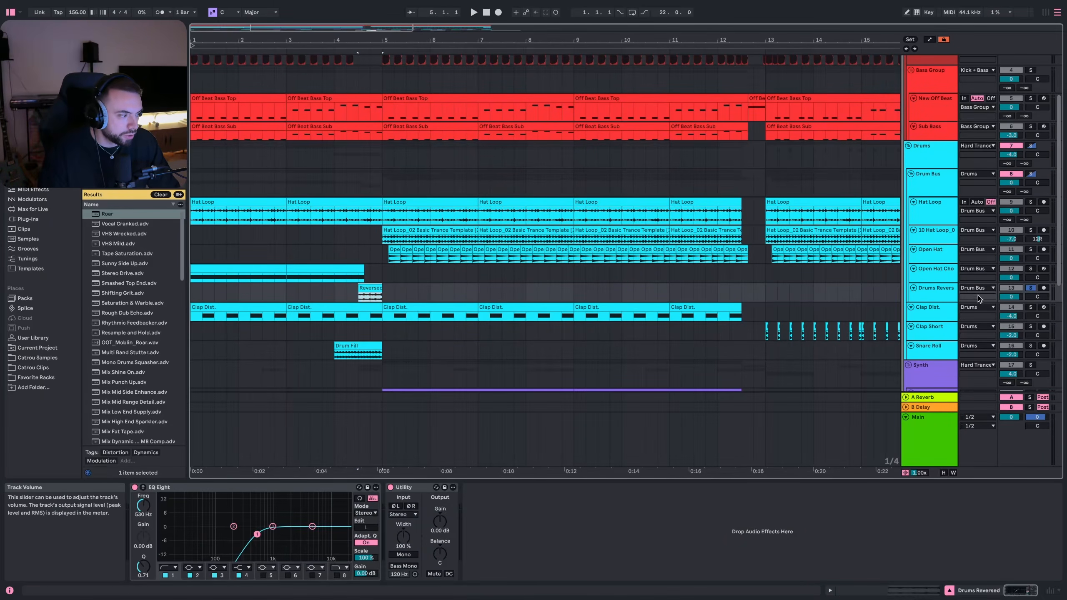
{"action": "key", "text": "space"}
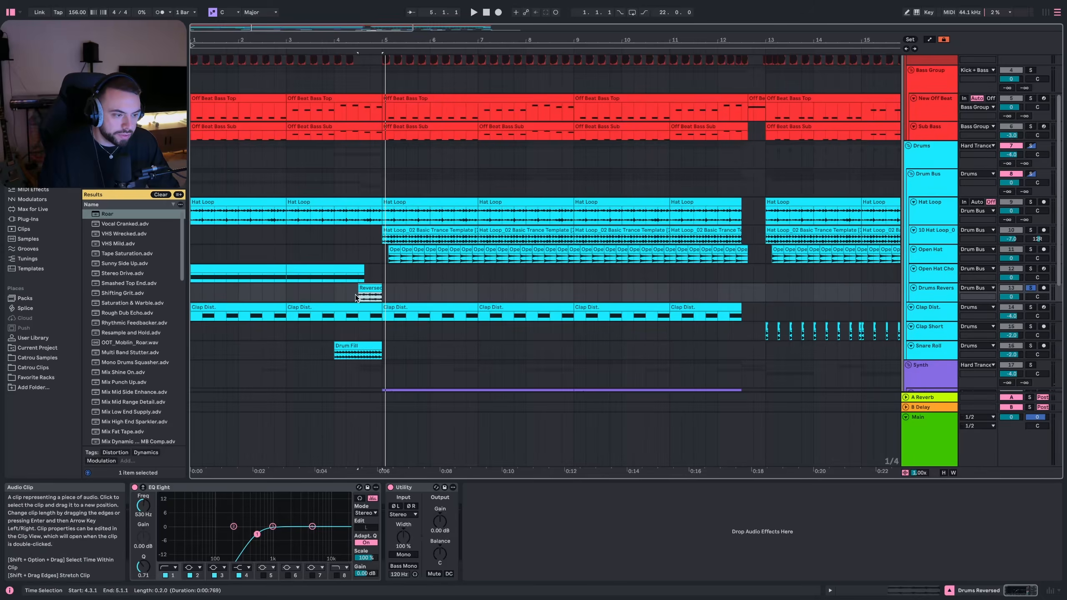
{"action": "left_click", "coordinate": [370, 283]}
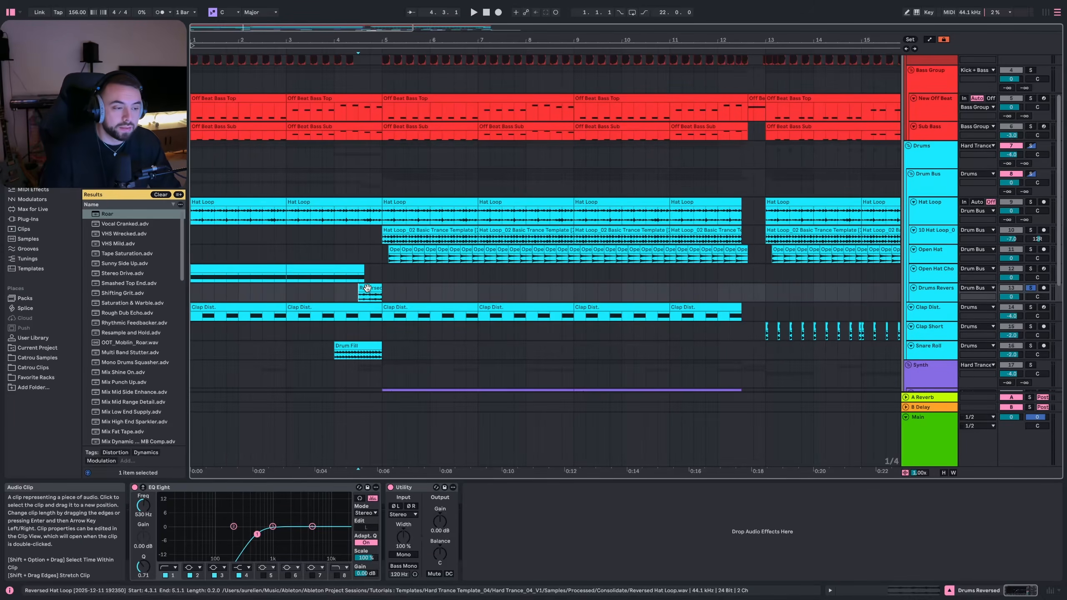
{"action": "left_click", "coordinate": [371, 288]}
{"action": "scroll", "coordinate": [336, 330], "scroll_direction": "down", "scroll_amount": 1}
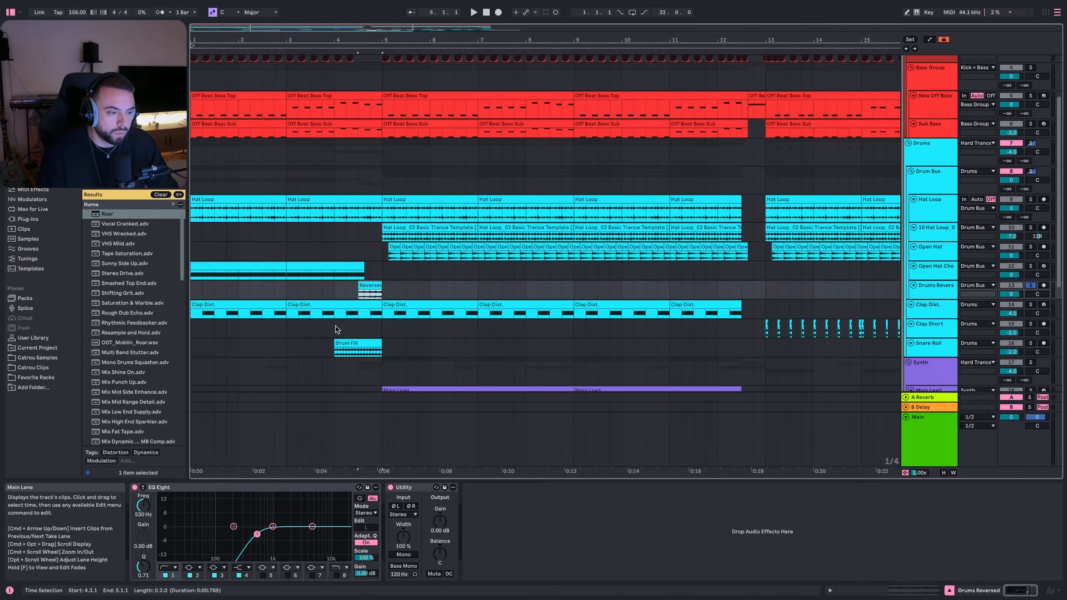
- Solo the Clap Dist. track and audition its distorted clap pattern from 1.1.1
{"action": "left_click", "coordinate": [358, 293]}
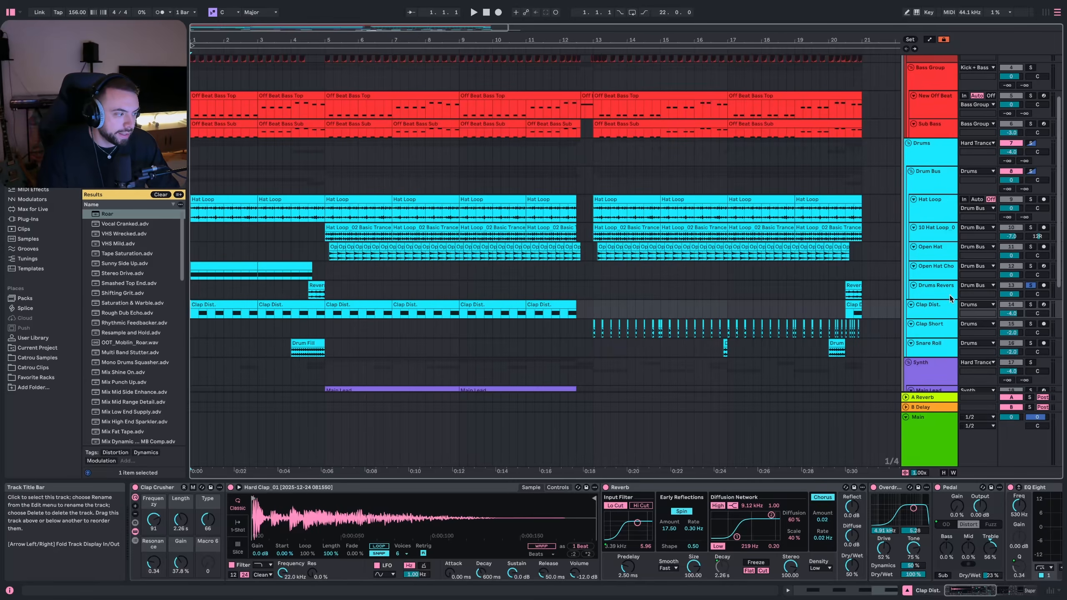
{"action": "left_click", "coordinate": [1030, 305]}
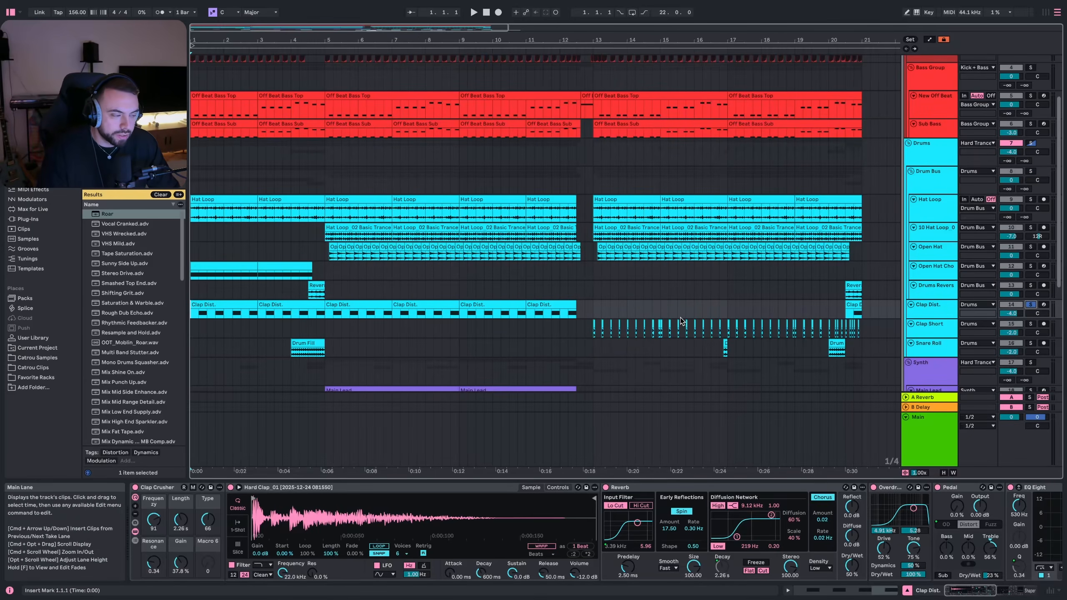
{"action": "key", "text": "space"}
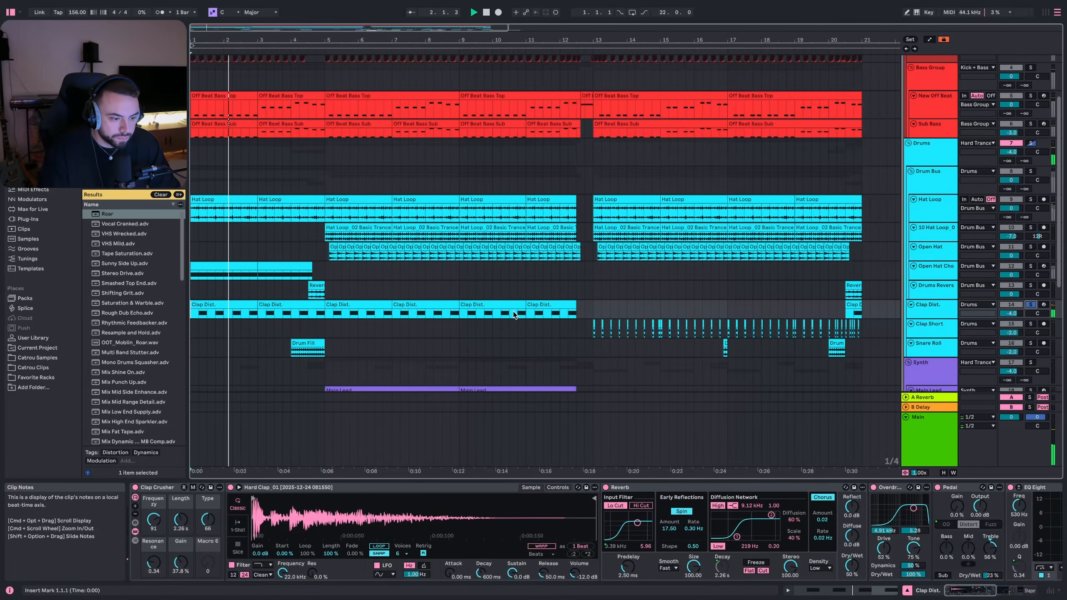
{"action": "key", "text": "space"}
- Try TR808 Clap.wav in place of the Hard Clap_01 sample in Clap Dist., audition it, and undo the swap
{"action": "left_click", "coordinate": [212, 437]}
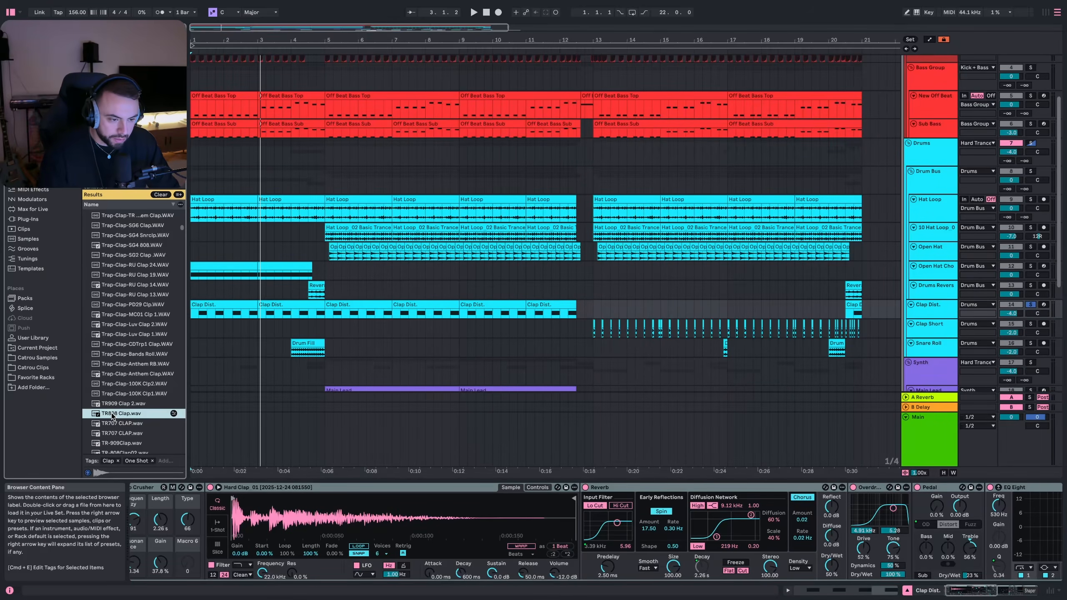
{"action": "left_click_drag", "start_coordinate": [110, 416], "coordinate": [282, 513]}
{"action": "key", "text": "space"}
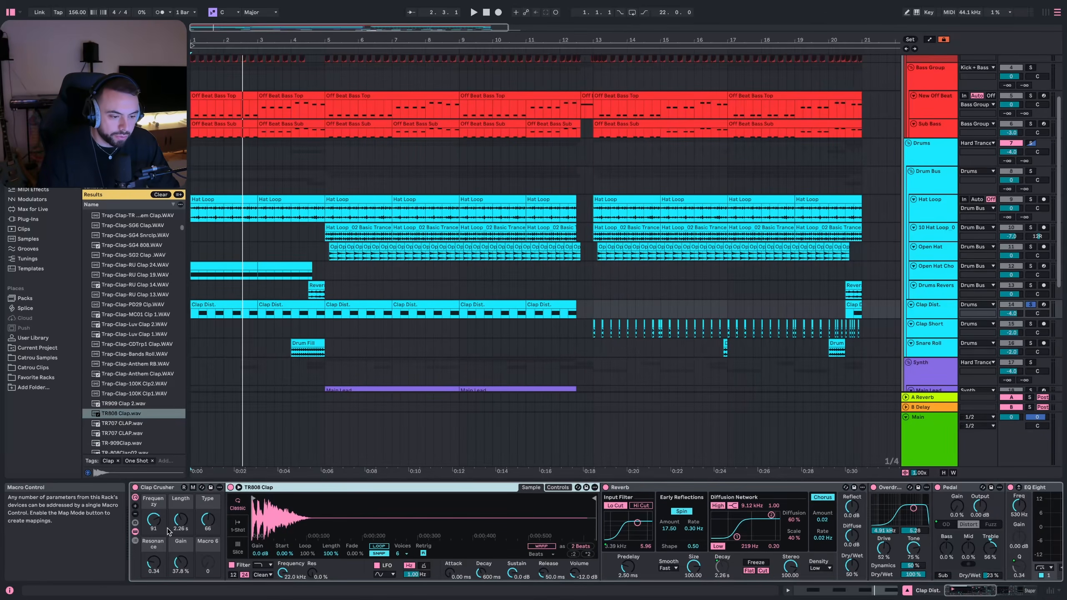
{"action": "key", "text": "space"}
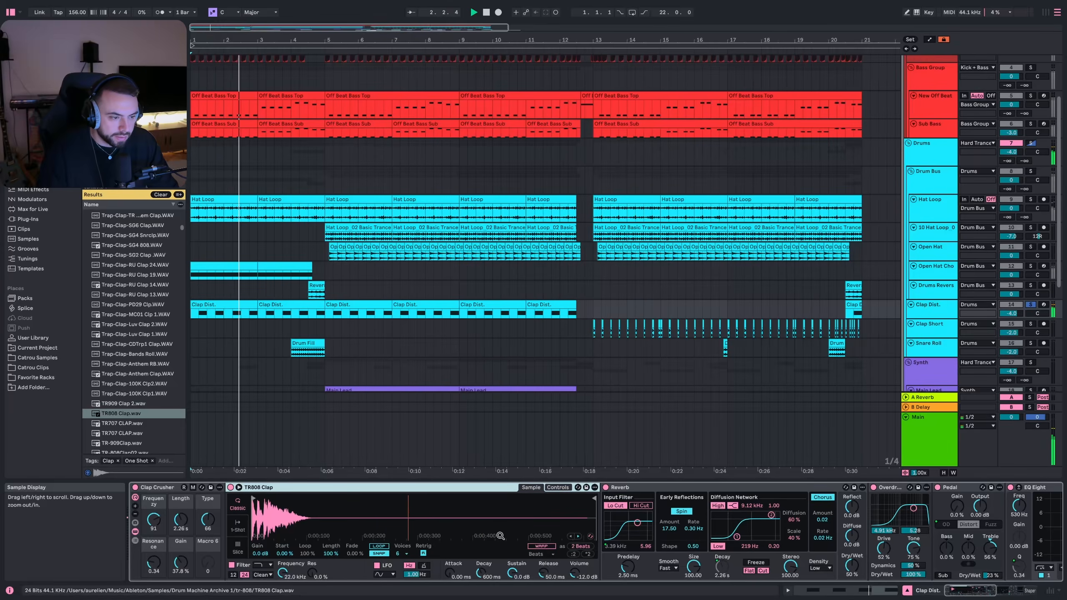
{"action": "key", "text": "space"}
{"action": "scroll", "coordinate": [467, 534], "scroll_direction": "right", "scroll_amount": 1}
{"action": "key", "text": "super+z"}
- Examine the Clap Dist. device chain from the Hard Clap_01 sampler through Reverb, Overdrive, Pedal, EQ Eight, Utility and Gate to Shaper
{"action": "scroll", "coordinate": [468, 535], "scroll_direction": "right", "scroll_amount": 6}
{"action": "scroll", "coordinate": [436, 527], "scroll_direction": "left", "scroll_amount": 5}
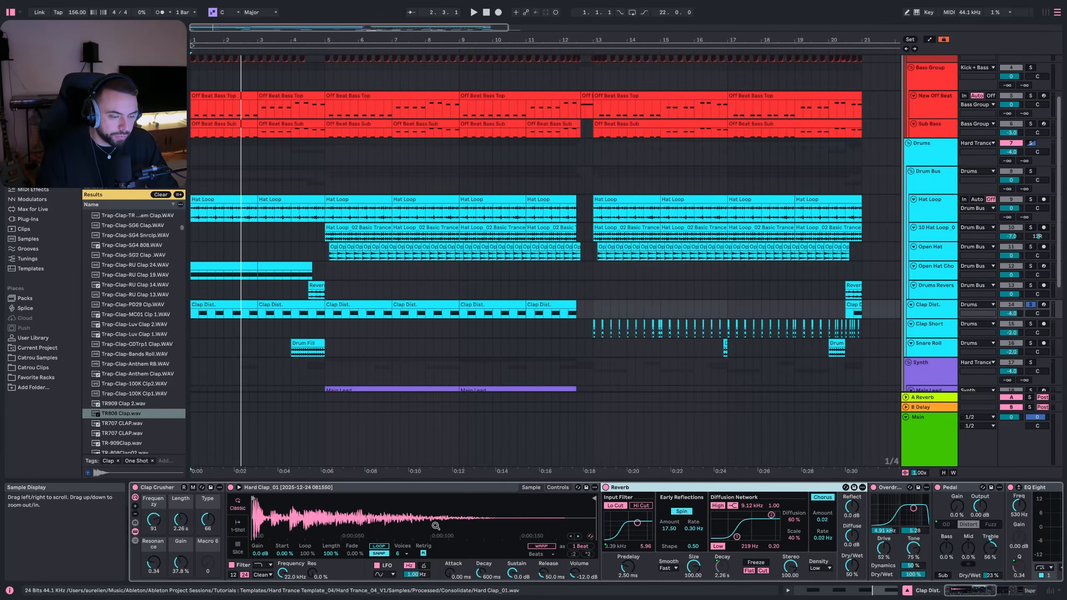
{"action": "scroll", "coordinate": [470, 529], "scroll_direction": "right", "scroll_amount": 1}
{"action": "scroll", "coordinate": [501, 540], "scroll_direction": "left", "scroll_amount": 2}
{"action": "scroll", "coordinate": [420, 530], "scroll_direction": "right", "scroll_amount": 5}
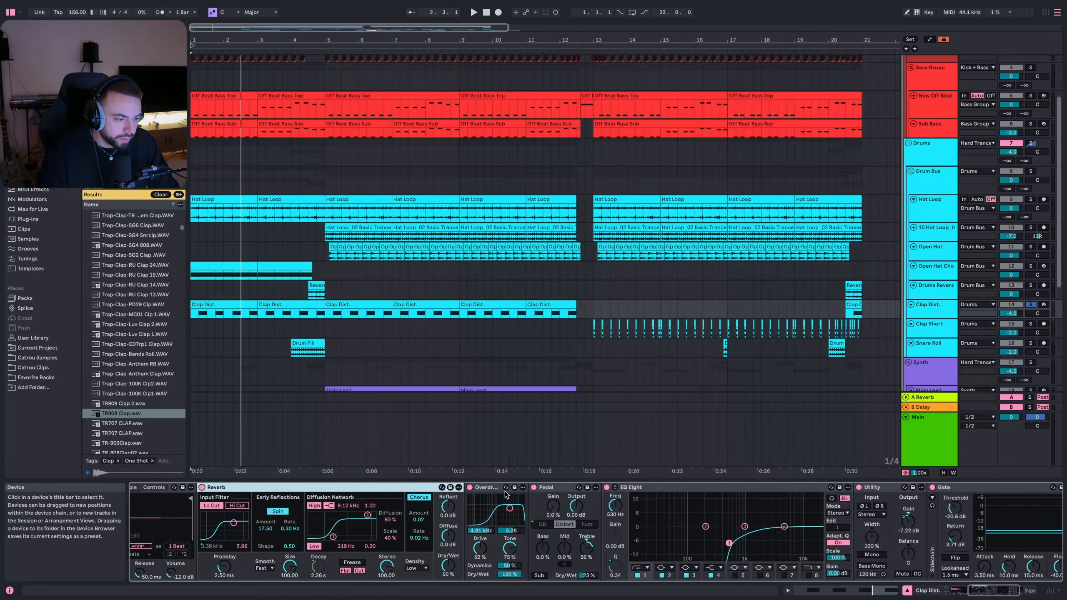
{"action": "left_click", "coordinate": [493, 488]}
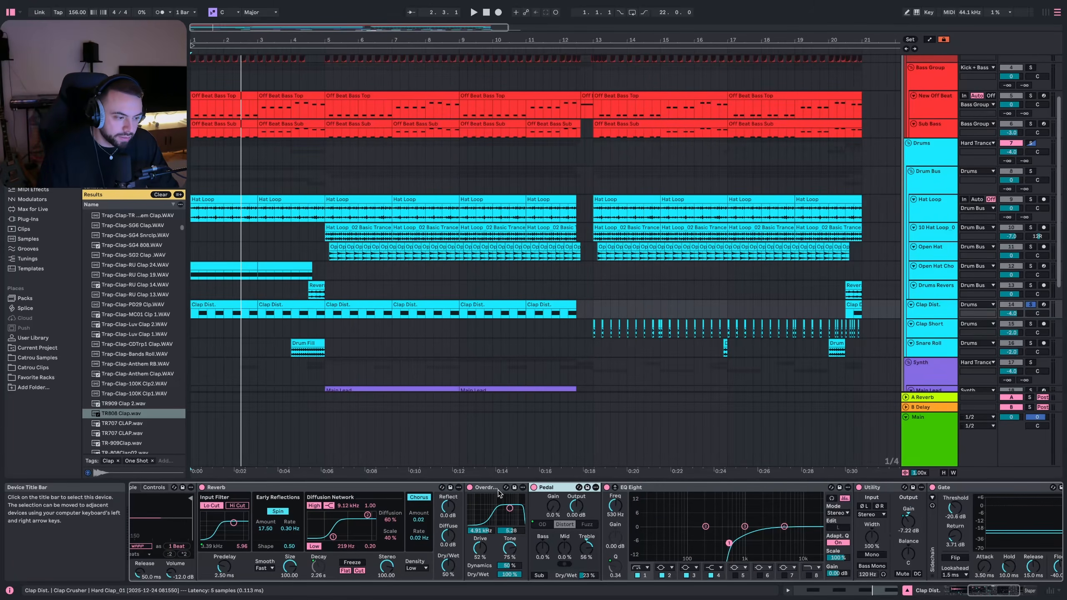
{"action": "scroll", "coordinate": [588, 488], "scroll_direction": "right", "scroll_amount": 1}
{"action": "left_click", "coordinate": [615, 487]}
{"action": "scroll", "coordinate": [565, 524], "scroll_direction": "right", "scroll_amount": 6}
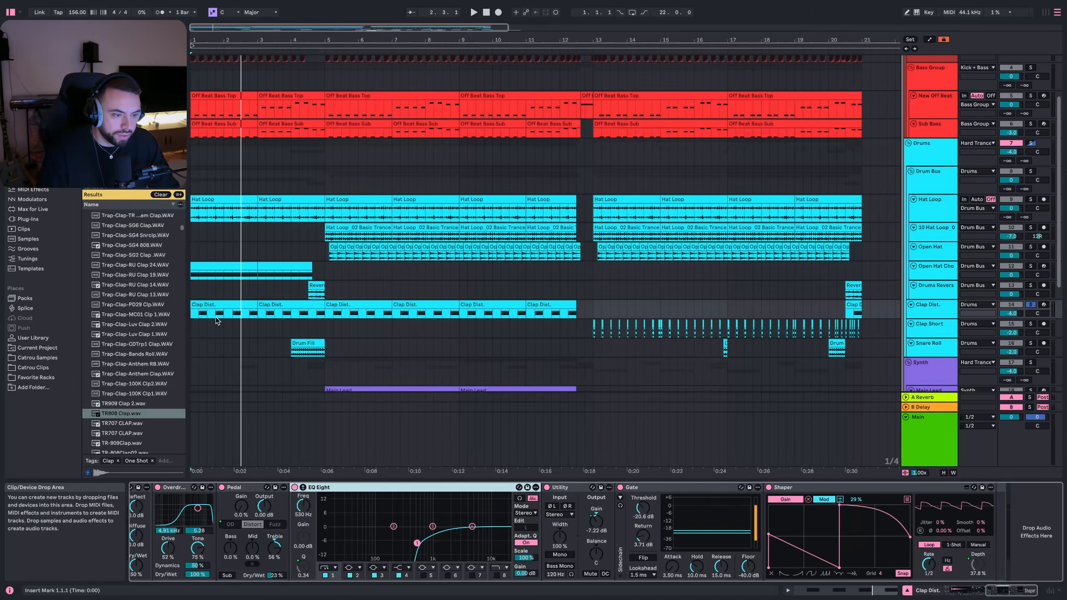
- Solo the Clap Short track and audition its claps from 13.1.1 with its Compressor, Saturator and EQ Eight in view
{"action": "scroll", "coordinate": [424, 333], "scroll_direction": "right", "scroll_amount": 5}
{"action": "left_click", "coordinate": [424, 334]}
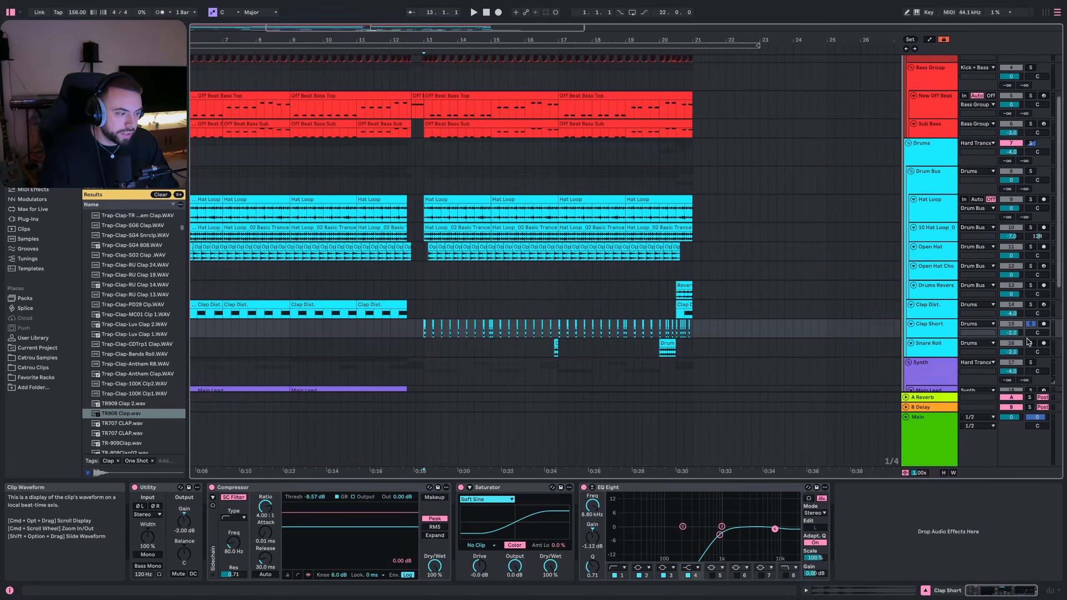
{"action": "left_click", "coordinate": [970, 333]}
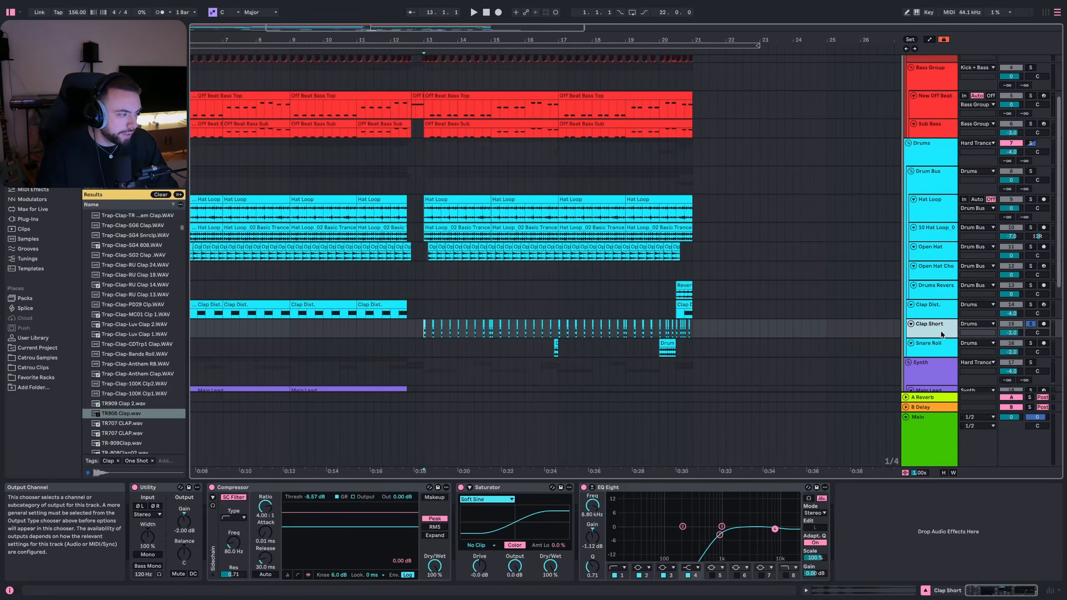
{"action": "key", "text": "space"}
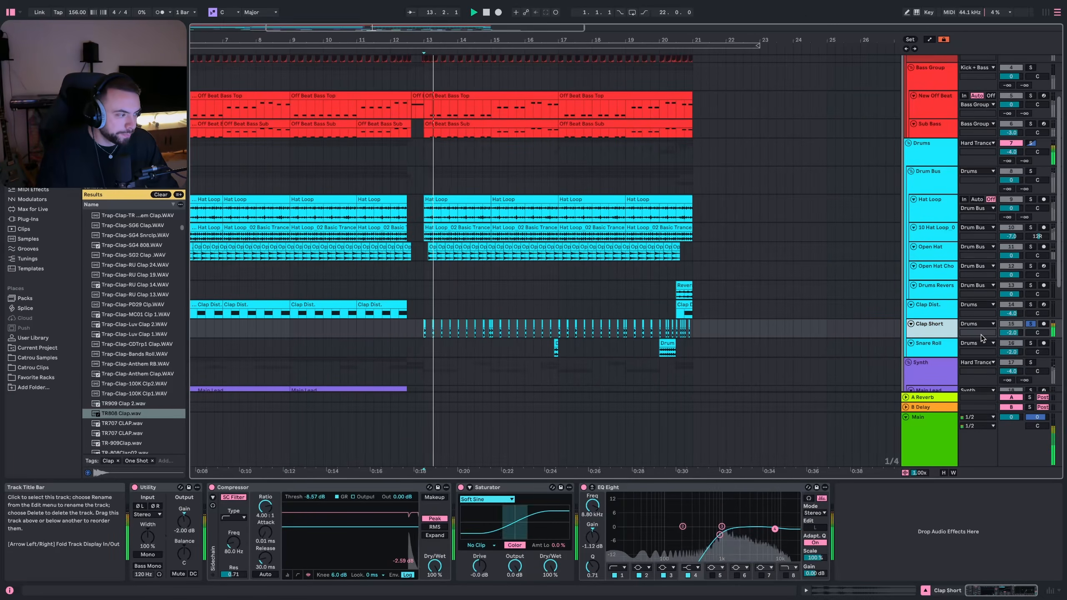
- Unsolo the Clap Short track and audition its claps in the full mix
{"action": "left_click", "coordinate": [1031, 324]}
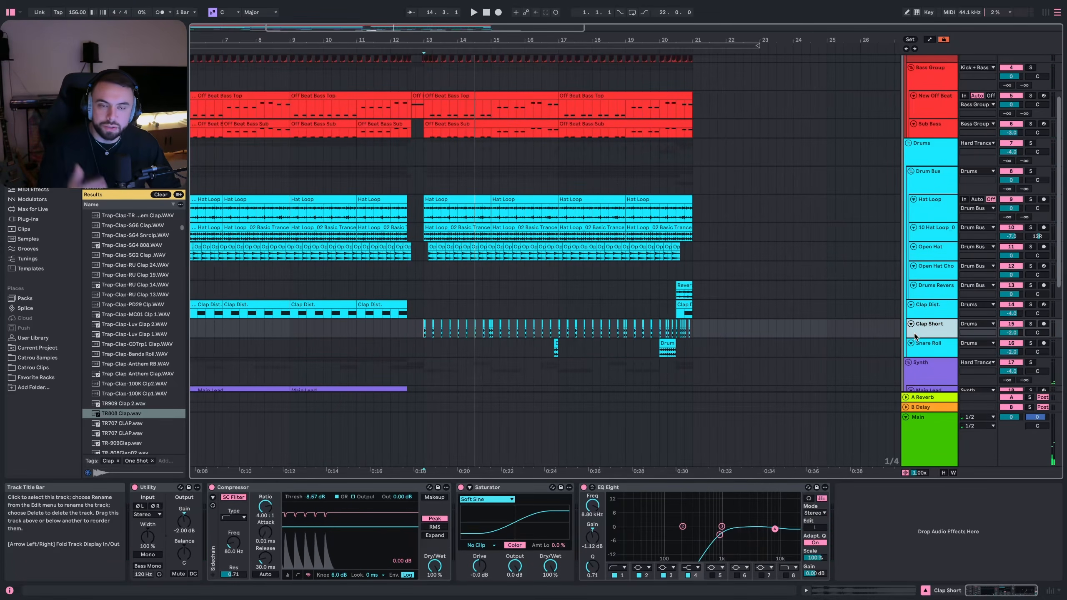
{"action": "key", "text": "space"}
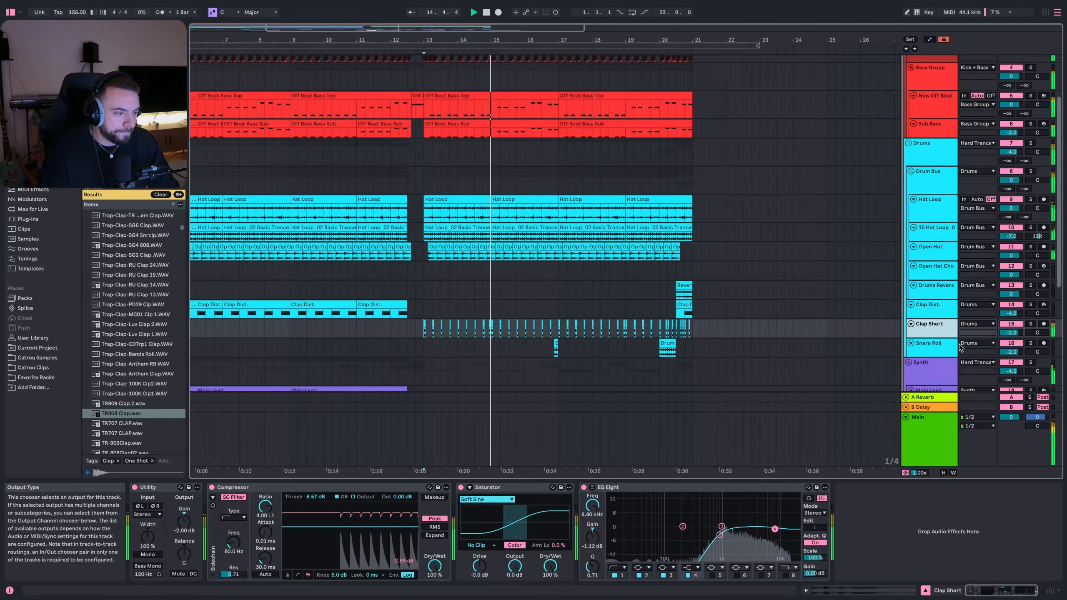
{"action": "key", "text": "space"}
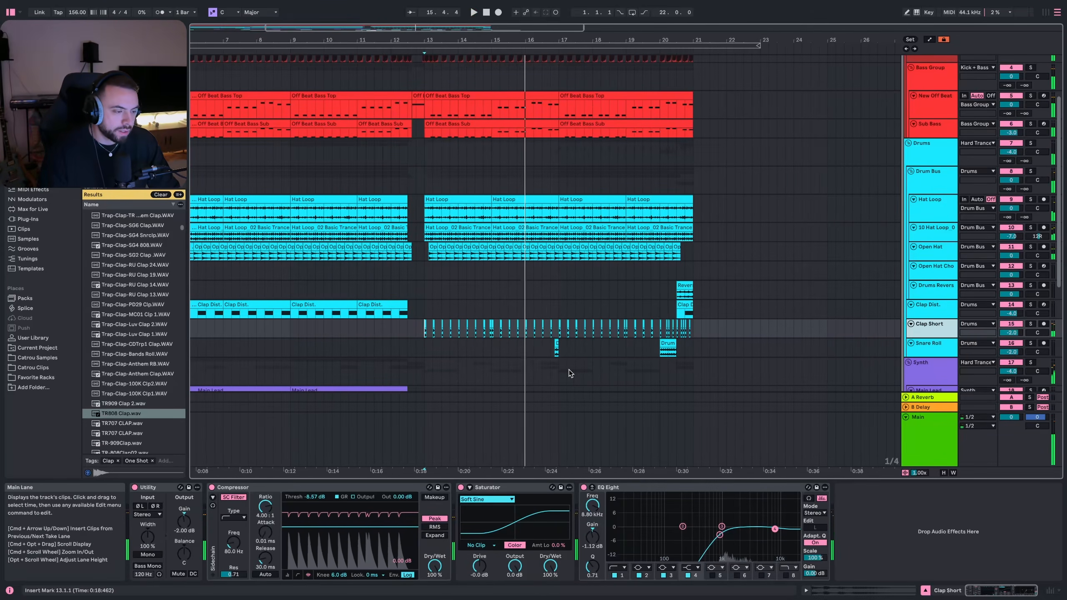
- Solo the Snare Roll track and audition its Drum Fill clip from 4.1.1
{"action": "scroll", "coordinate": [568, 371], "scroll_direction": "left", "scroll_amount": 5}
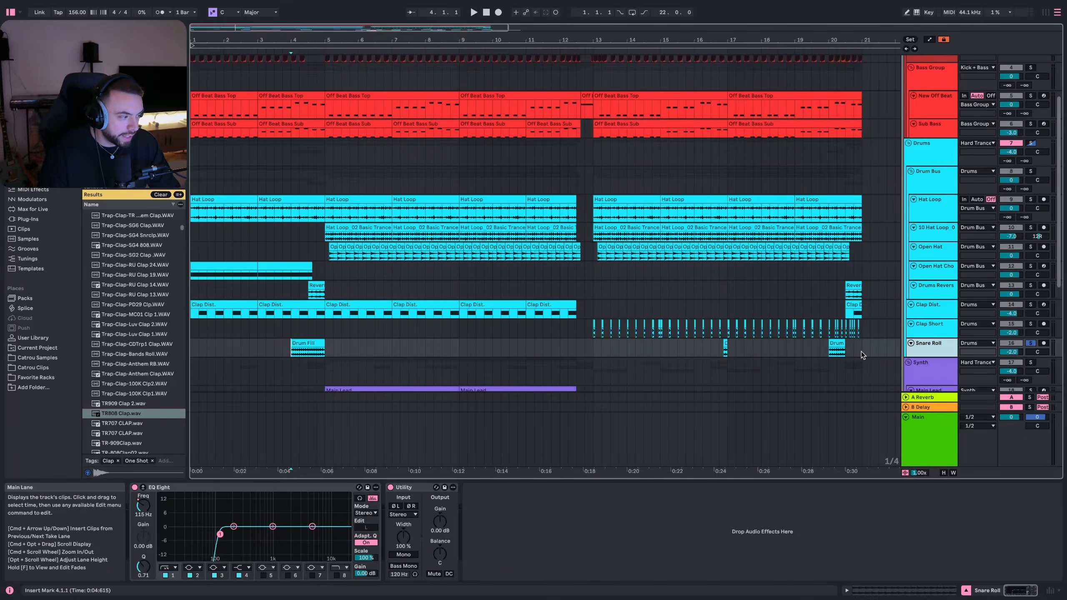
{"action": "key", "text": "space"}
{"action": "left_click", "coordinate": [283, 352]}
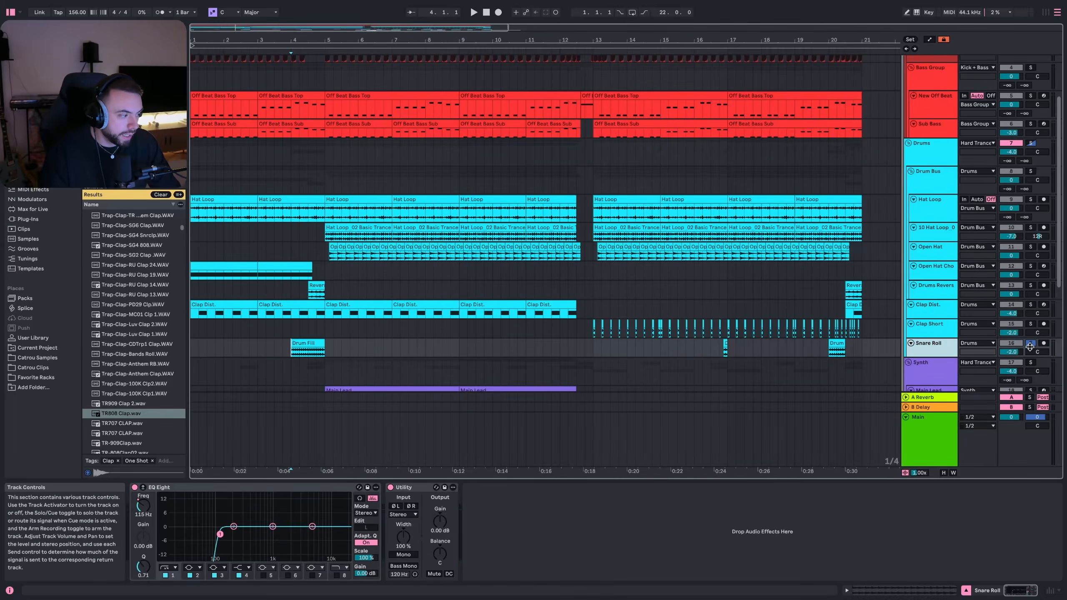
- Unsolo the Snare Roll track and play the Drum Fill in the full mix from 4.1.1
{"action": "left_click", "coordinate": [1031, 345]}
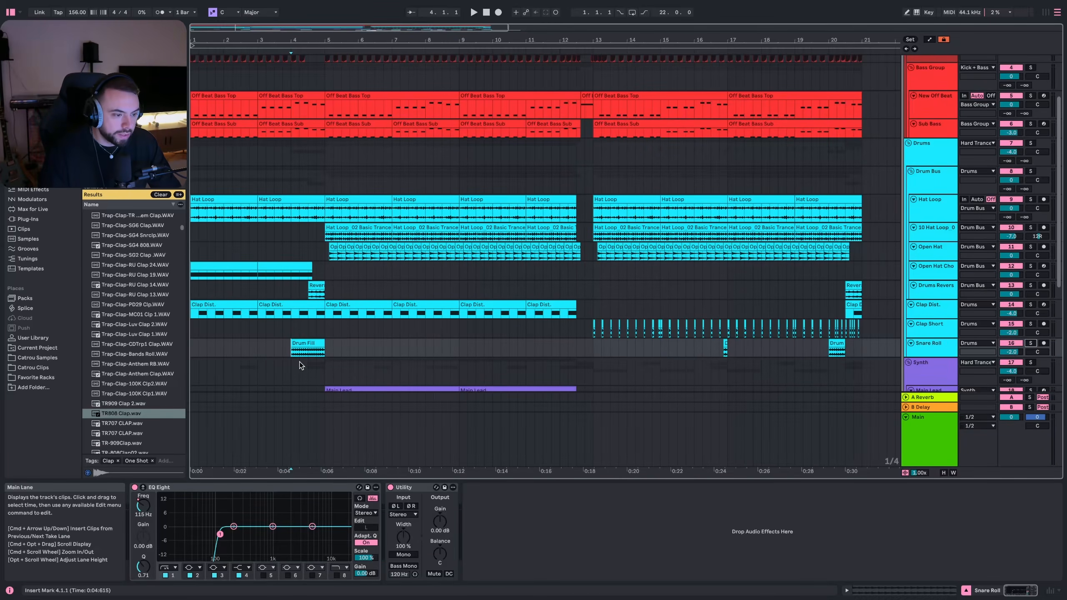
{"action": "left_click", "coordinate": [286, 350]}
{"action": "left_click", "coordinate": [290, 349]}
{"action": "key", "text": "space"}
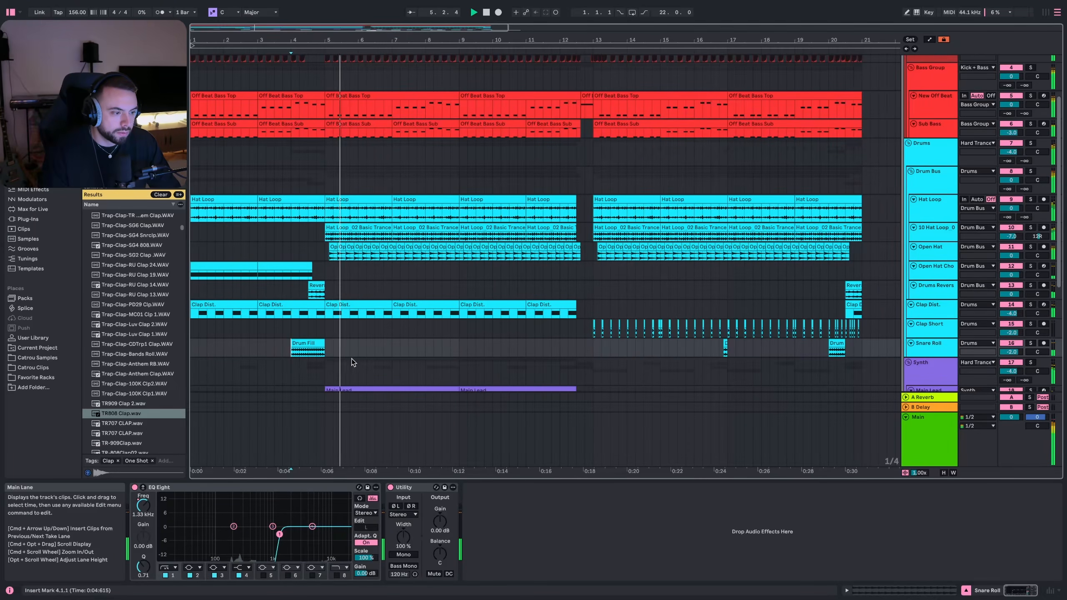
{"action": "key", "text": "space"}
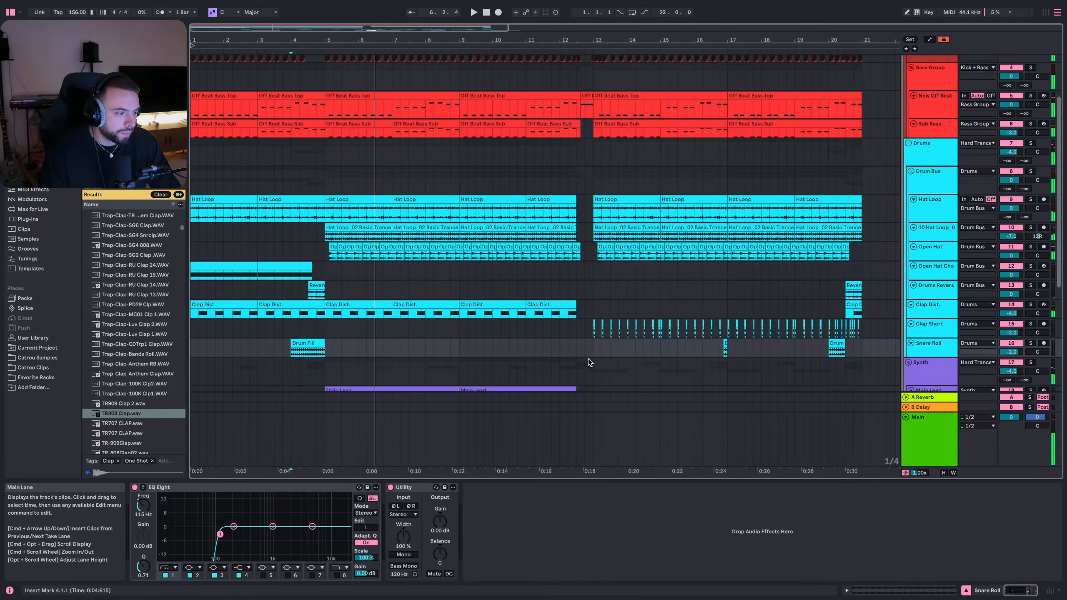
- Play the full mix from 19.1.1 to hear the closing Snare Roll fill
{"action": "left_click", "coordinate": [588, 355]}
{"action": "left_click", "coordinate": [793, 347]}
{"action": "key", "text": "space"}
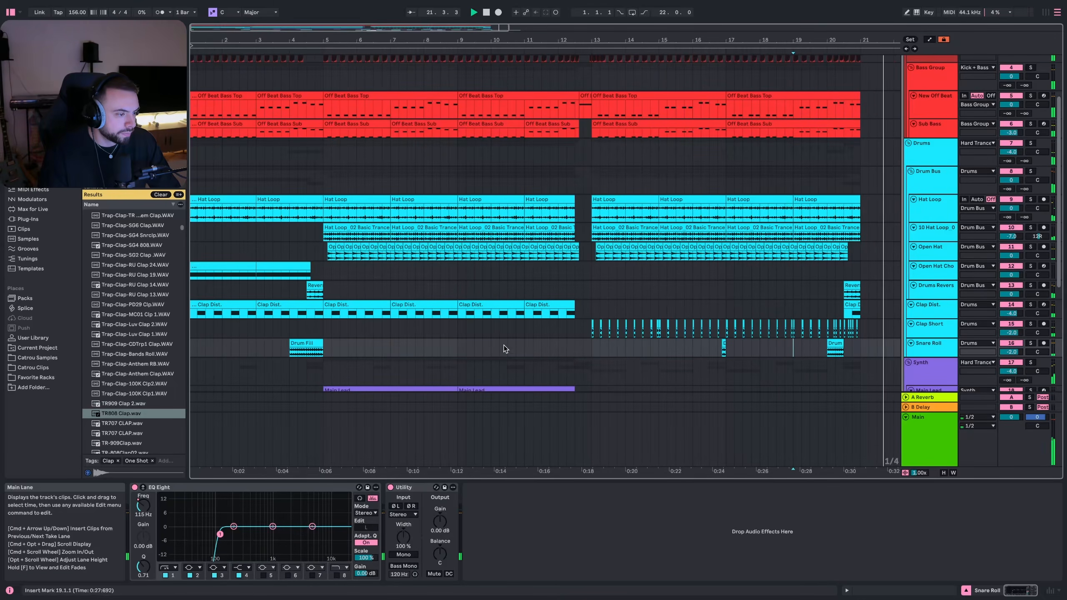
{"action": "key", "text": "space"}
- Stop the full-mix playback, solo the Main Lead track and audition it from 5.1.1
{"action": "left_click", "coordinate": [433, 348]}
{"action": "key", "text": "Home"}
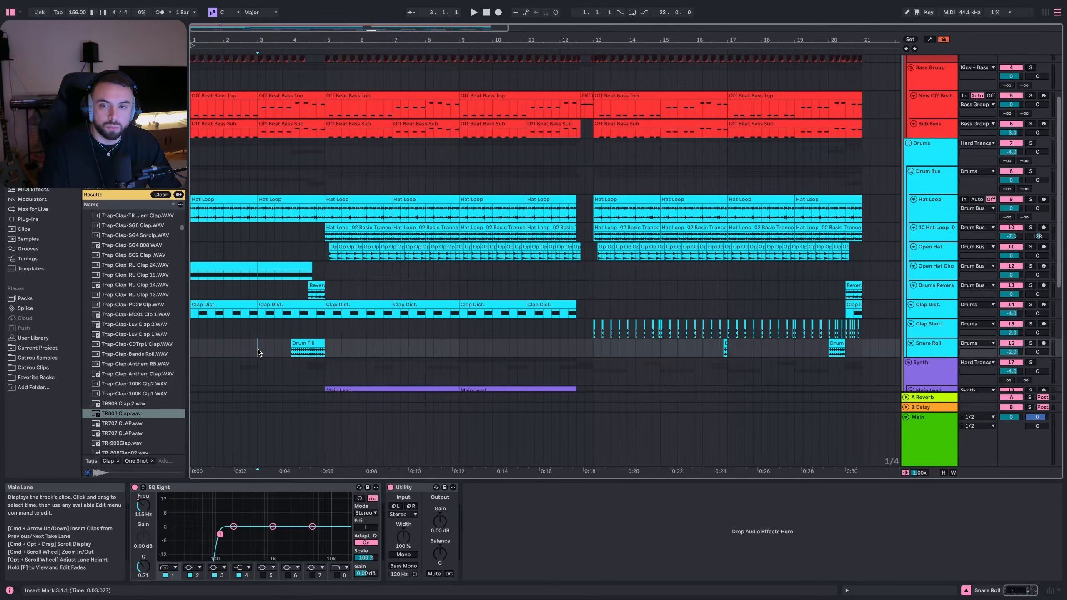
{"action": "scroll", "coordinate": [247, 374], "scroll_direction": "down", "scroll_amount": 5}
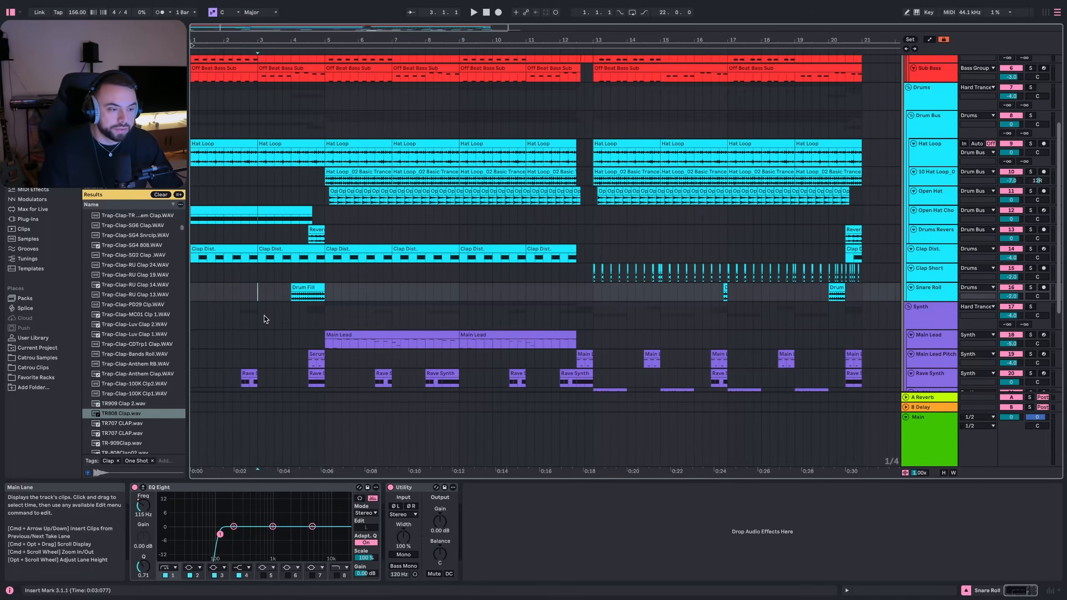
{"action": "left_click", "coordinate": [308, 315]}
{"action": "scroll", "coordinate": [308, 315], "scroll_direction": "down", "scroll_amount": 7}
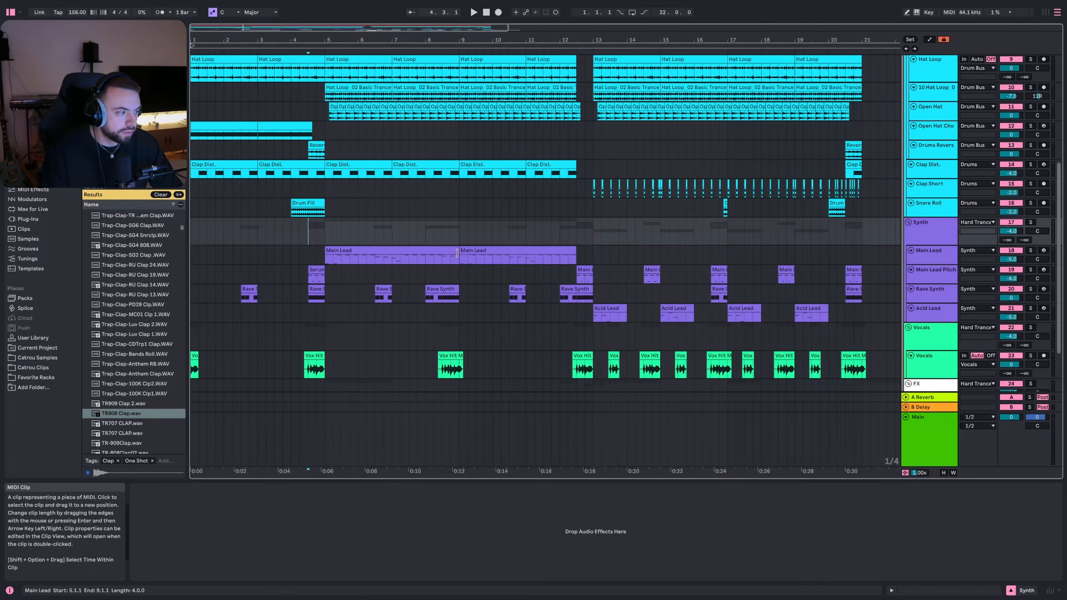
{"action": "scroll", "coordinate": [539, 282], "scroll_direction": "down", "scroll_amount": 1}
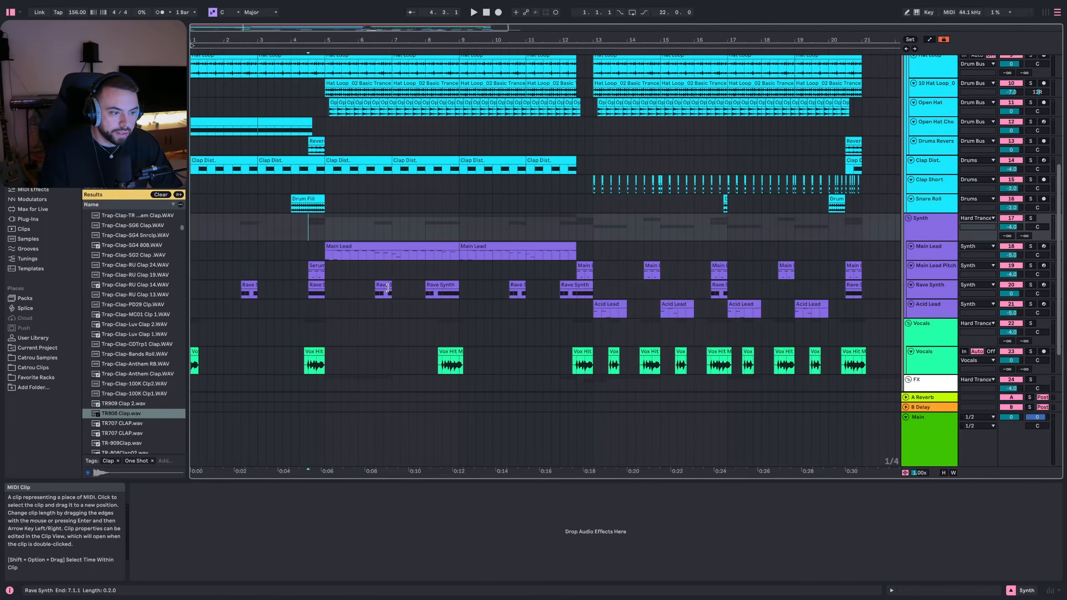
{"action": "left_click", "coordinate": [309, 257]}
{"action": "left_click", "coordinate": [324, 255]}
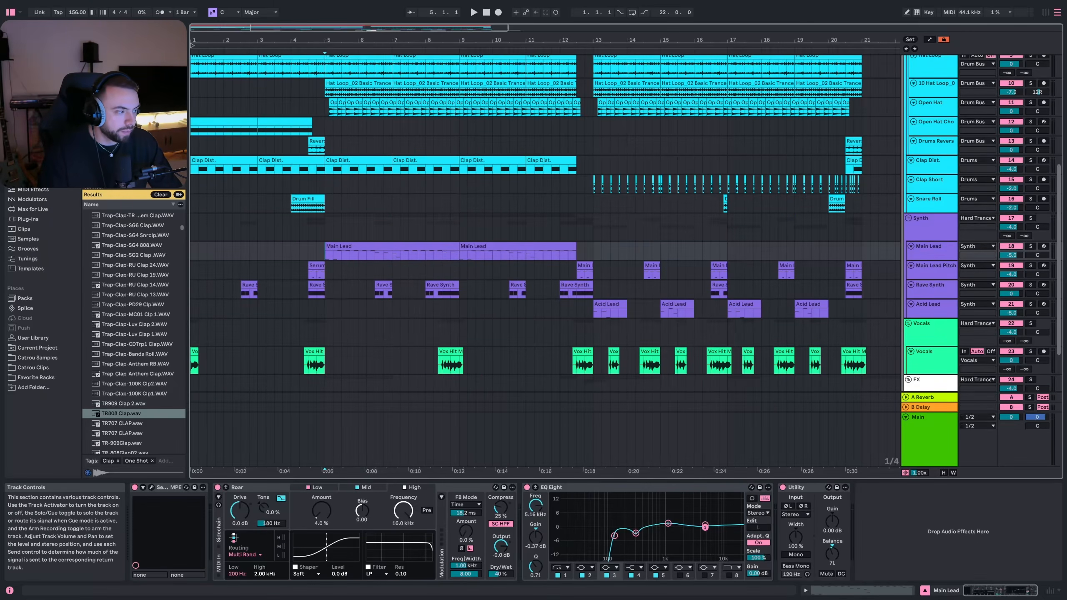
{"action": "left_click", "coordinate": [1030, 248]}
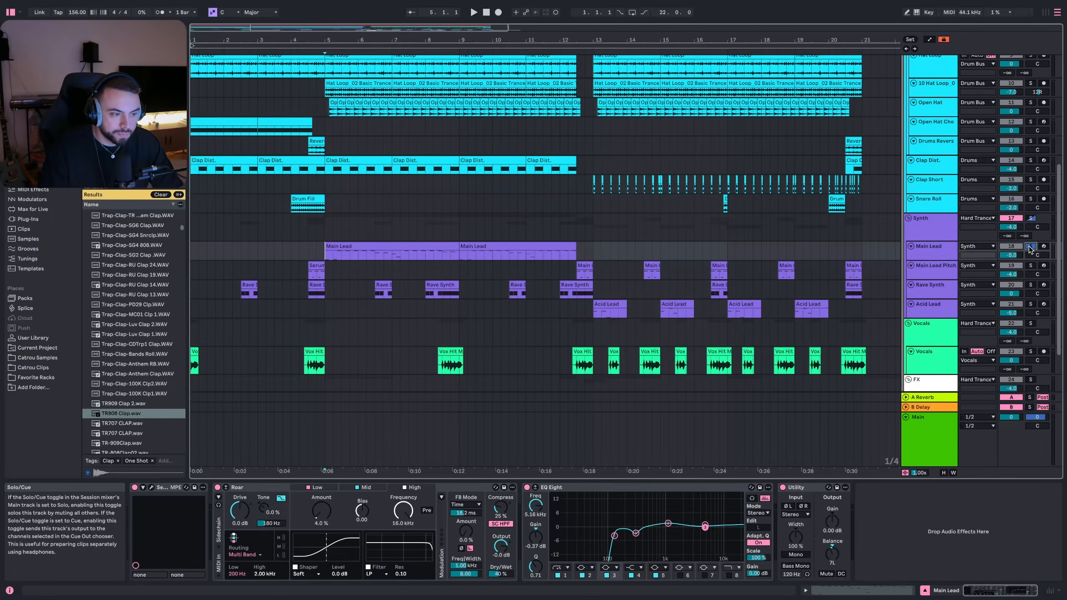
{"action": "key", "text": "space"}
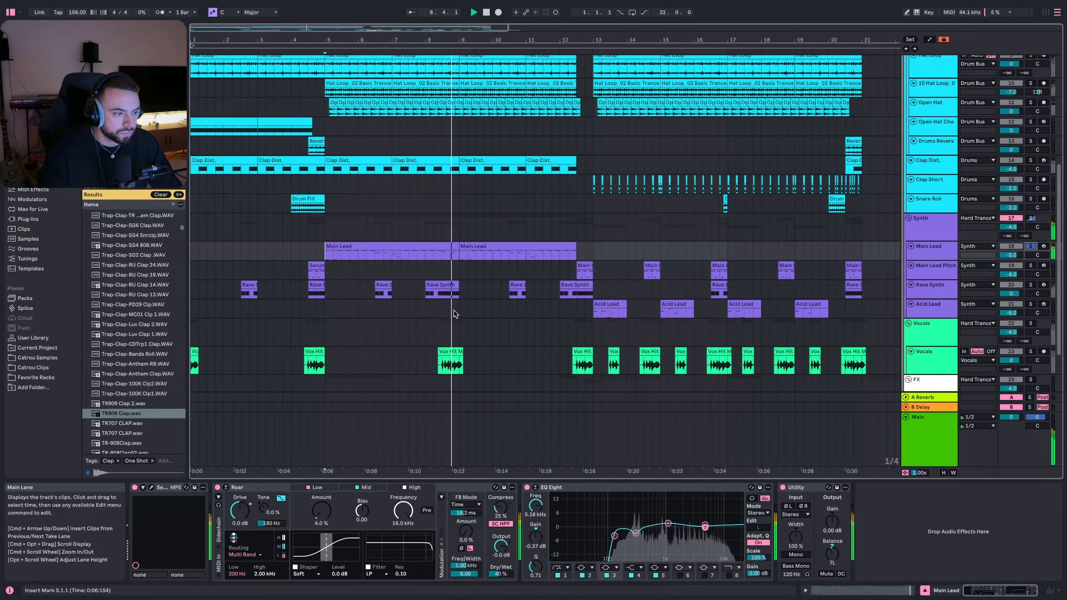
- Return to 5.1.1 and open the Main Lead's Serum 2 synth to examine oscillator A's unison detune
{"action": "left_click", "coordinate": [324, 255]}
{"action": "left_click", "coordinate": [151, 488]}
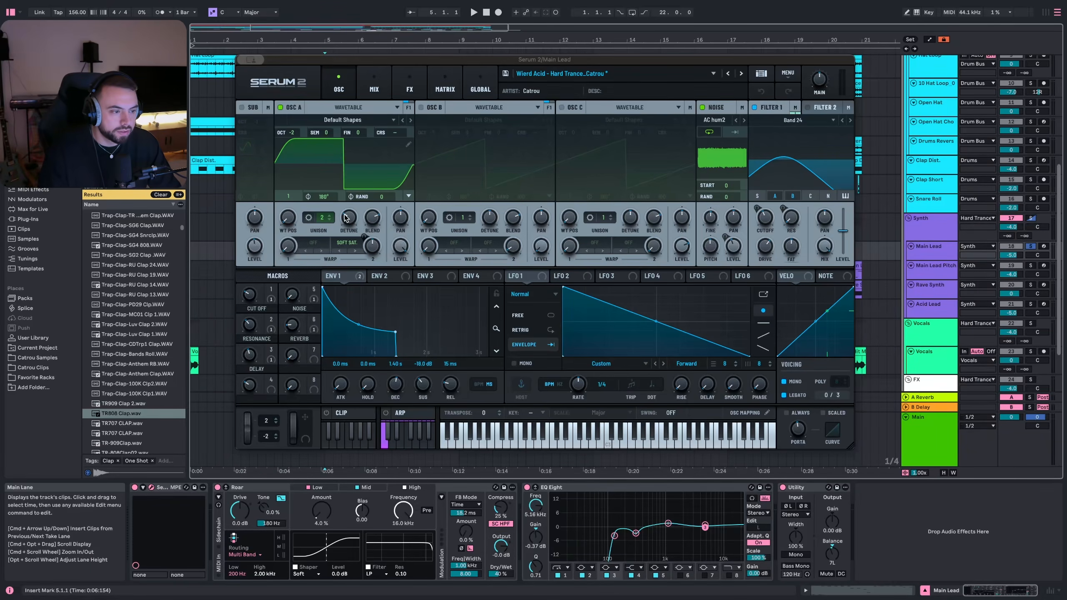
{"action": "left_click_drag", "start_coordinate": [349, 222], "coordinate": [349, 219]}
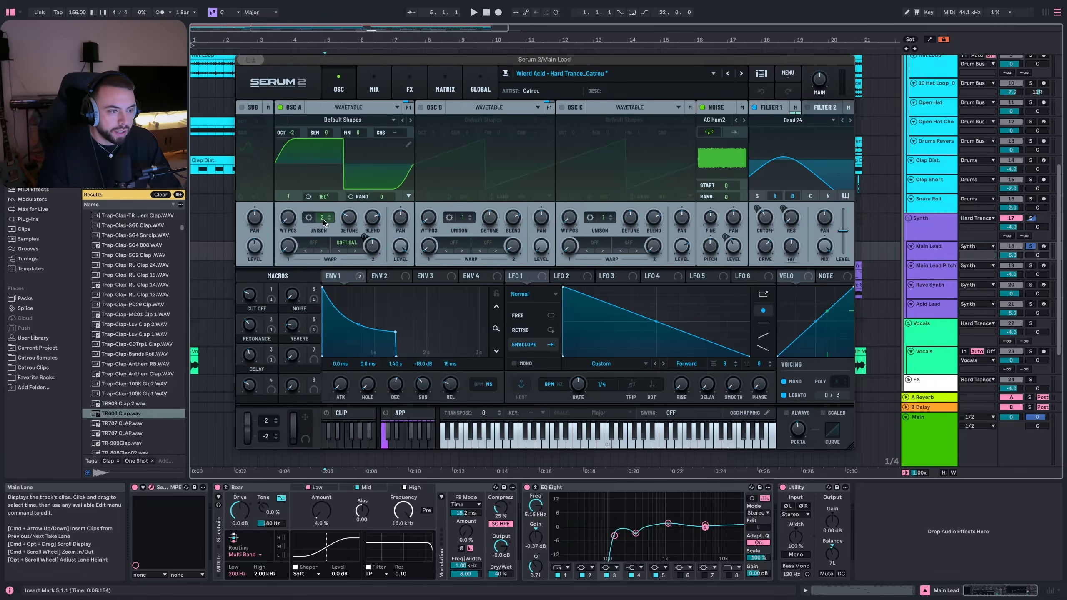
- Try 16 unison voices on oscillator A, then restore 2 voices
{"action": "left_click_drag", "start_coordinate": [323, 218], "coordinate": [354, 221]}
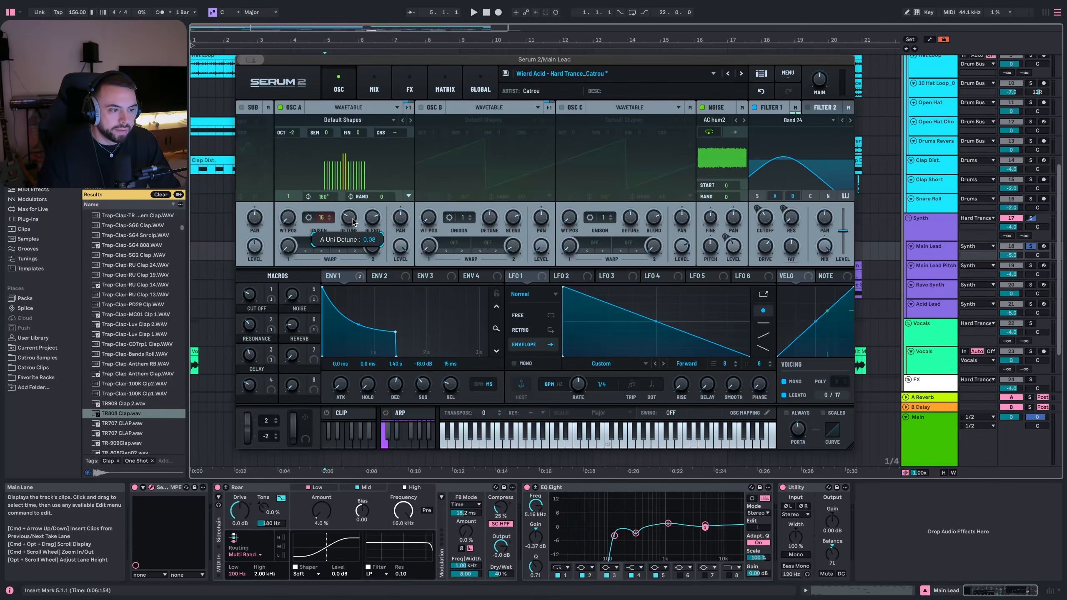
{"action": "left_click_drag", "start_coordinate": [321, 217], "coordinate": [343, 359]}
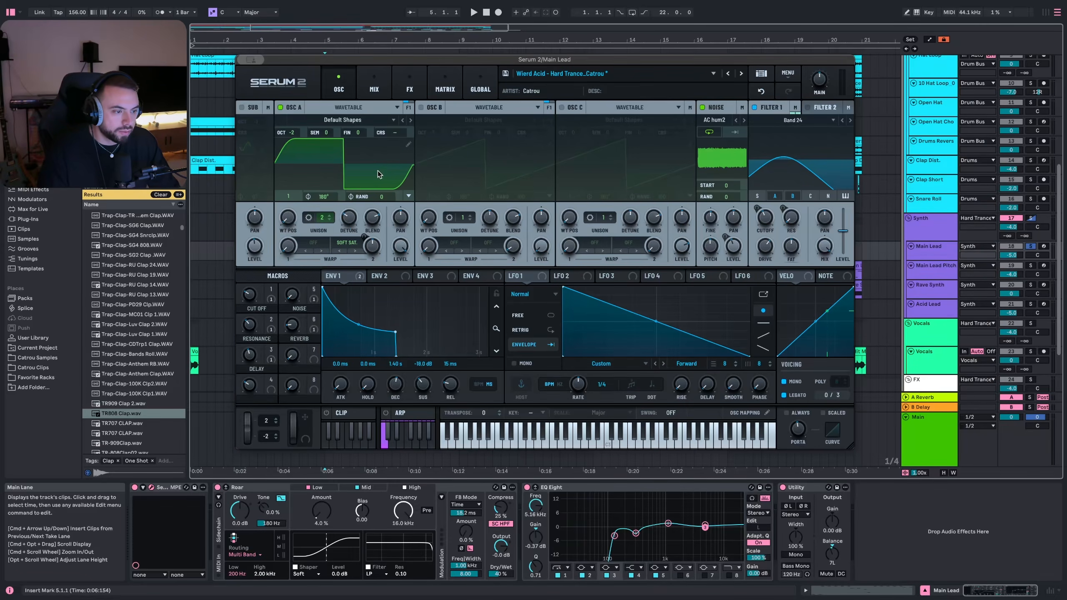
- Examine oscillator A's second warp mode options and Filter 1's cutoff modulation in Serum 2
{"action": "left_click", "coordinate": [351, 243]}
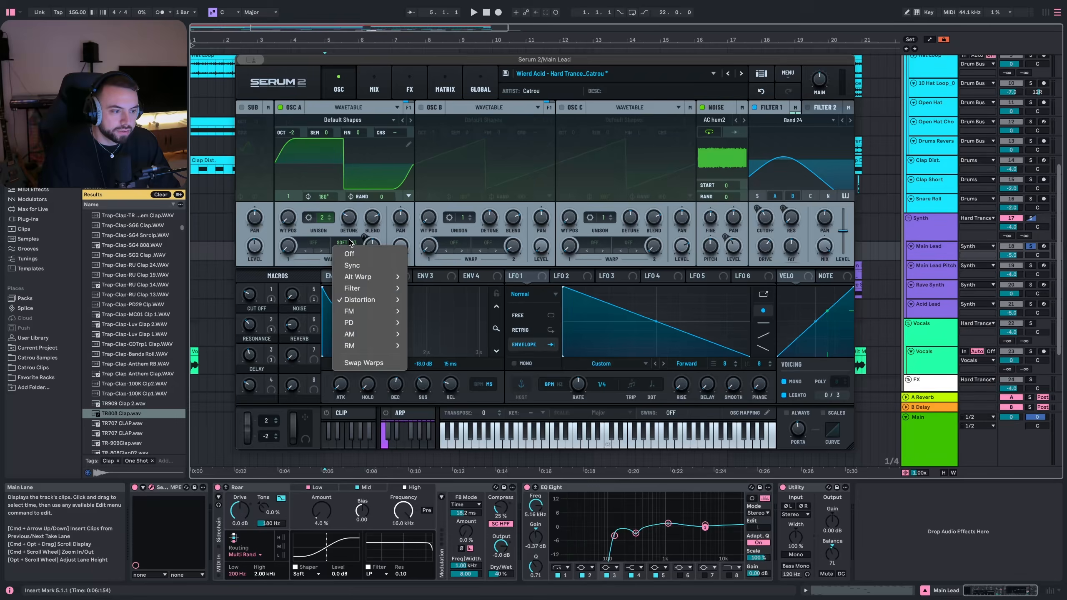
{"action": "left_click", "coordinate": [351, 243]}
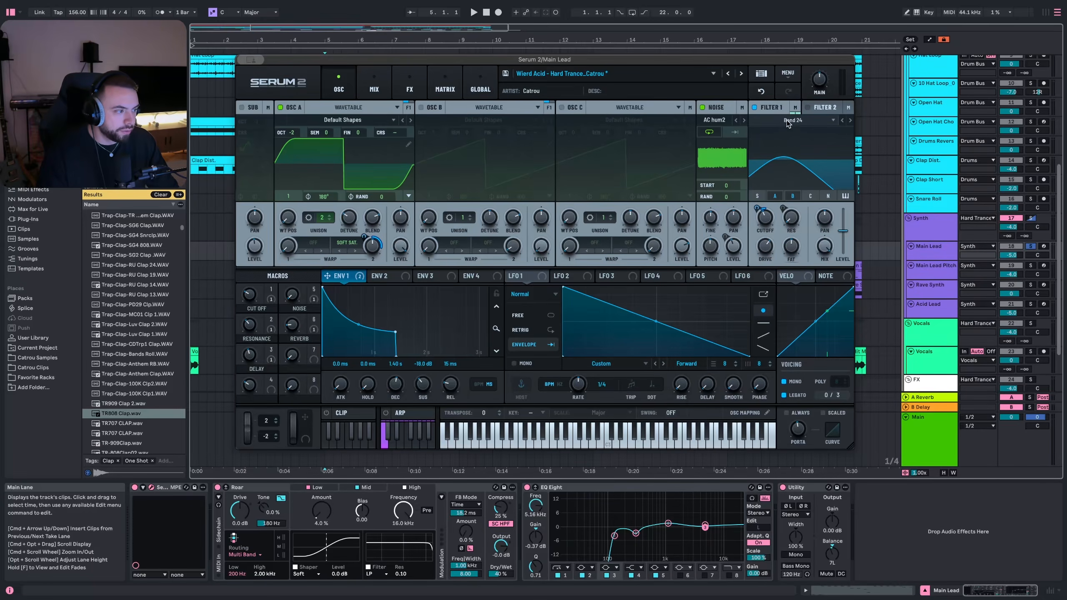
{"action": "mouse_move", "coordinate": [763, 211]}
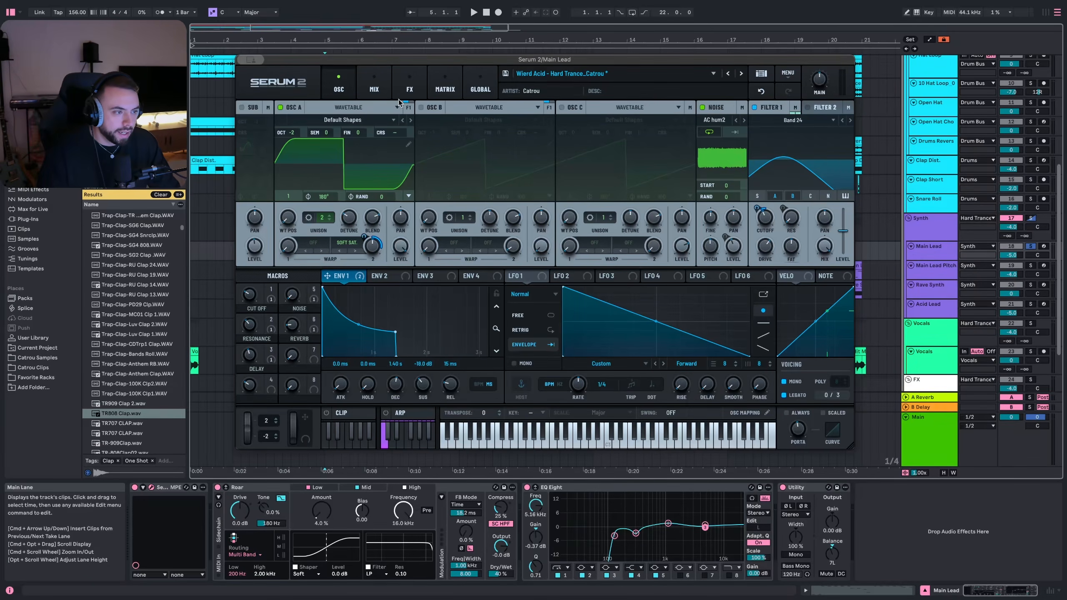
- Examine the Main Lead's Serum 2 effects chain from distortion through to the two equalizers, then close the synth
{"action": "left_click", "coordinate": [409, 87]}
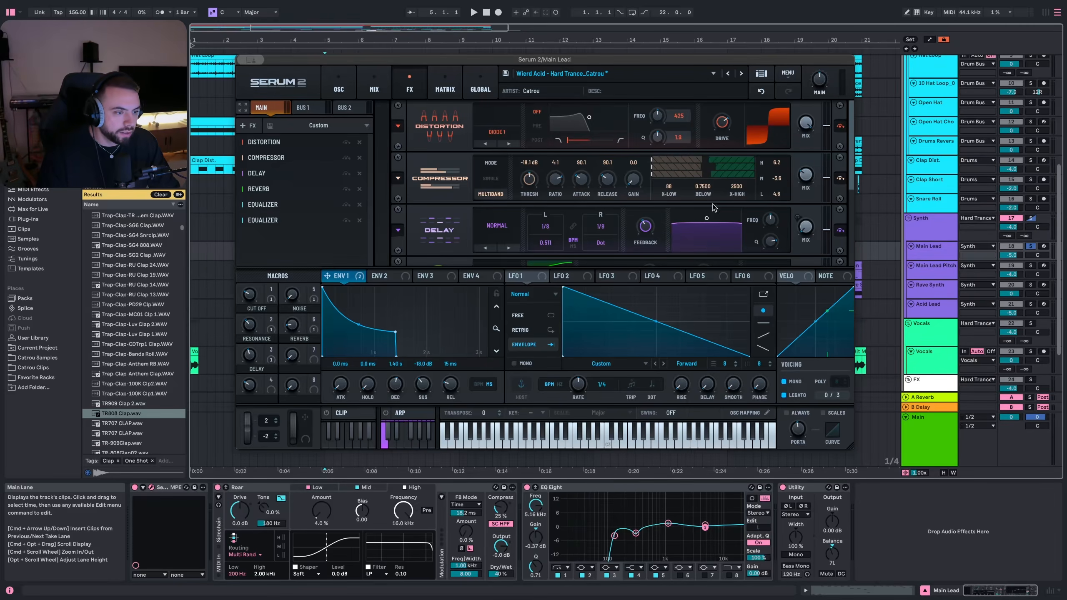
{"action": "left_click", "coordinate": [332, 191]}
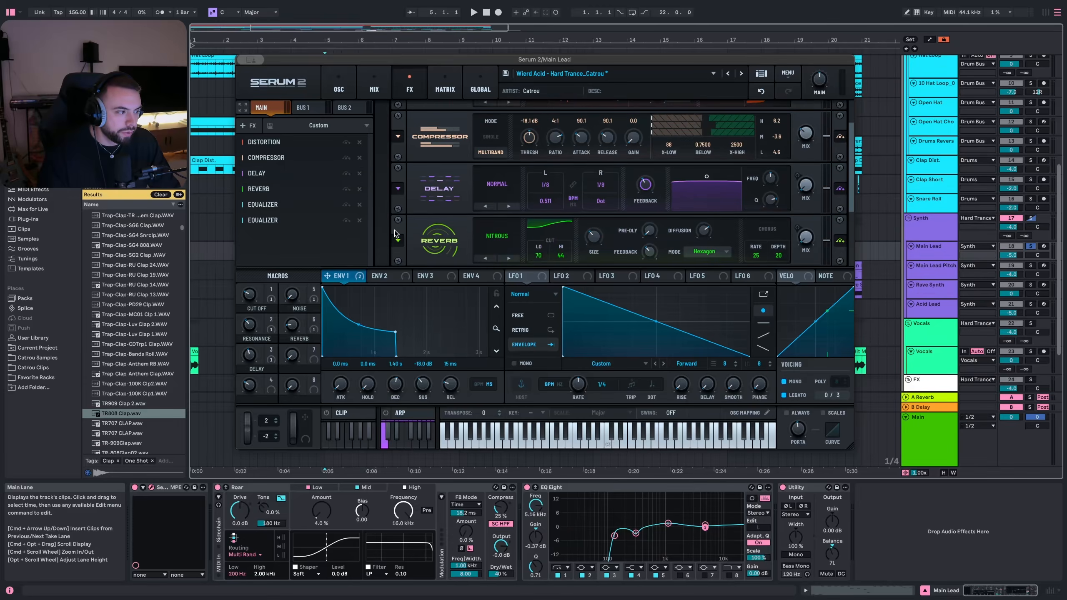
{"action": "scroll", "coordinate": [425, 233], "scroll_direction": "down", "scroll_amount": 3}
{"action": "scroll", "coordinate": [421, 229], "scroll_direction": "down", "scroll_amount": 1}
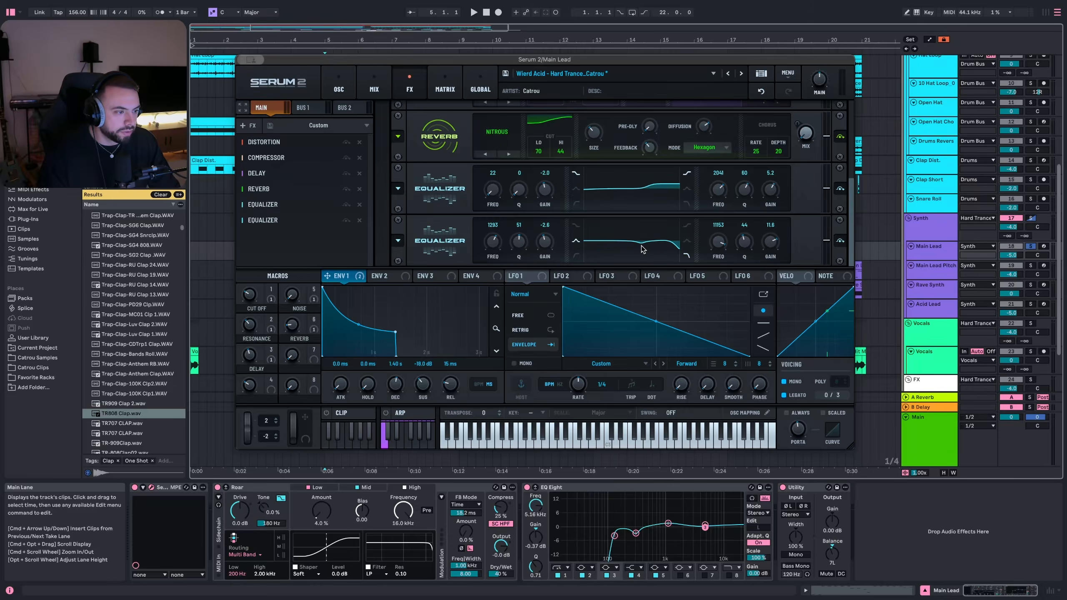
{"action": "key", "text": "super+w"}
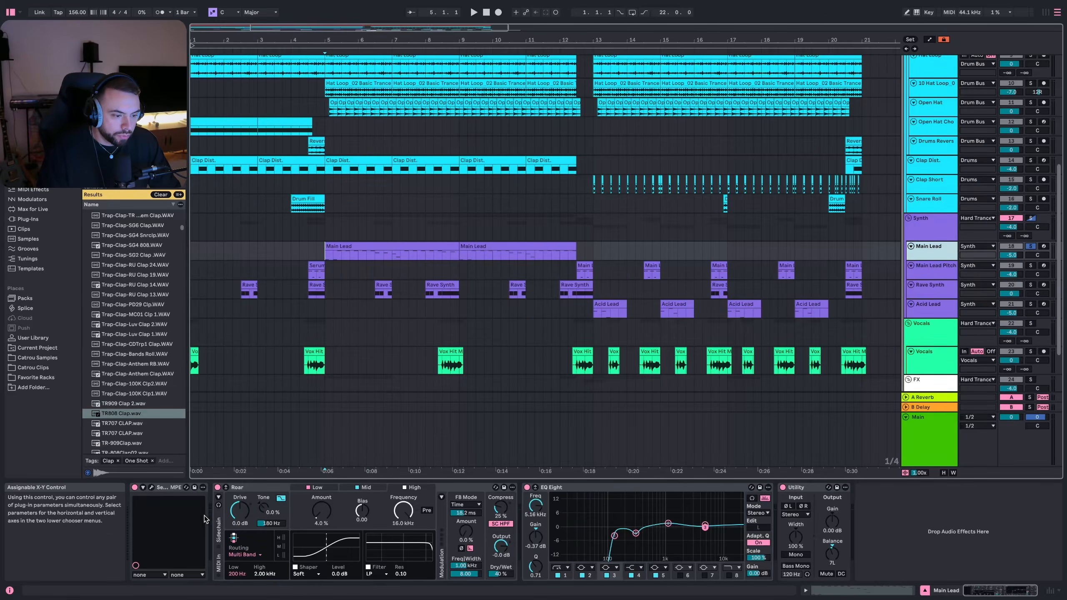
- Inspect the Roar and EQ Eight devices on the Main Lead track
{"action": "left_click", "coordinate": [258, 489]}
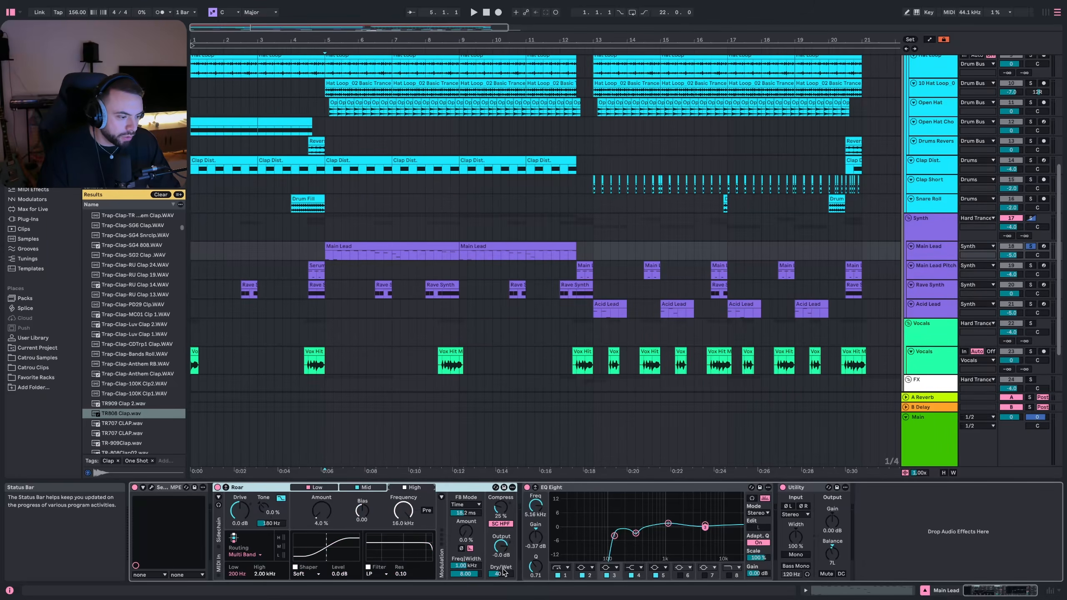
{"action": "left_click", "coordinate": [556, 537]}
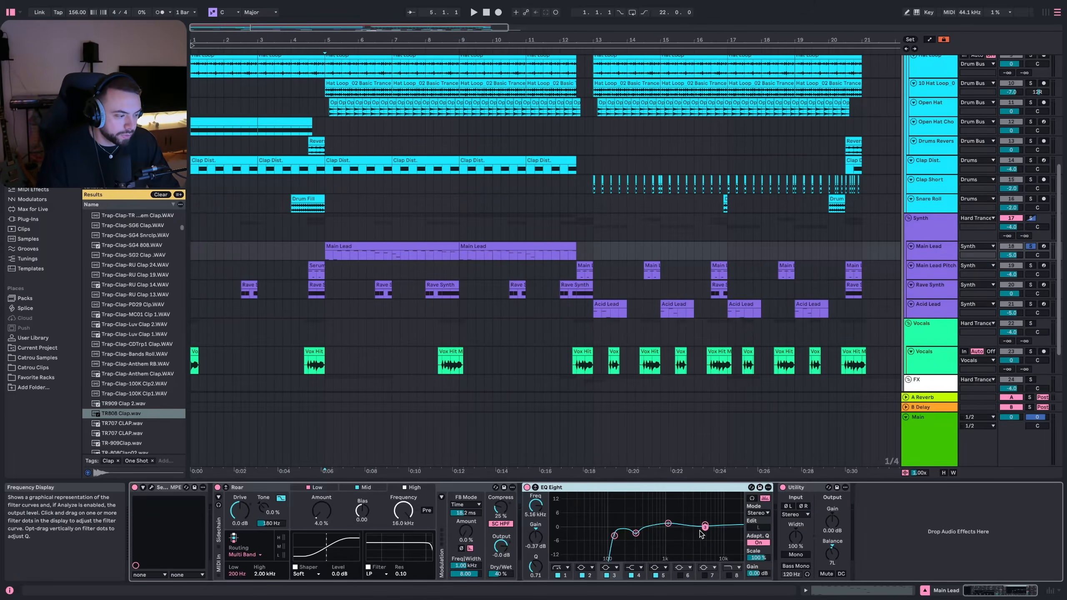
- Solo the Main Lead Pitched track and audition its short Serum clip from 4.3.1
{"action": "left_click", "coordinate": [1031, 266]}
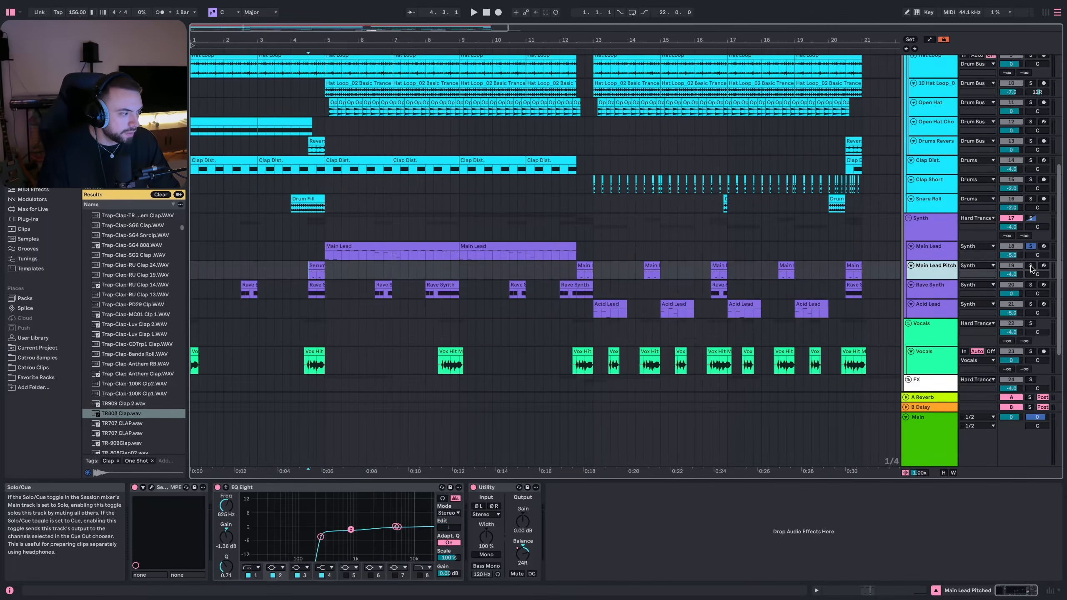
{"action": "left_click", "coordinate": [1031, 266]}
{"action": "key", "text": "space"}
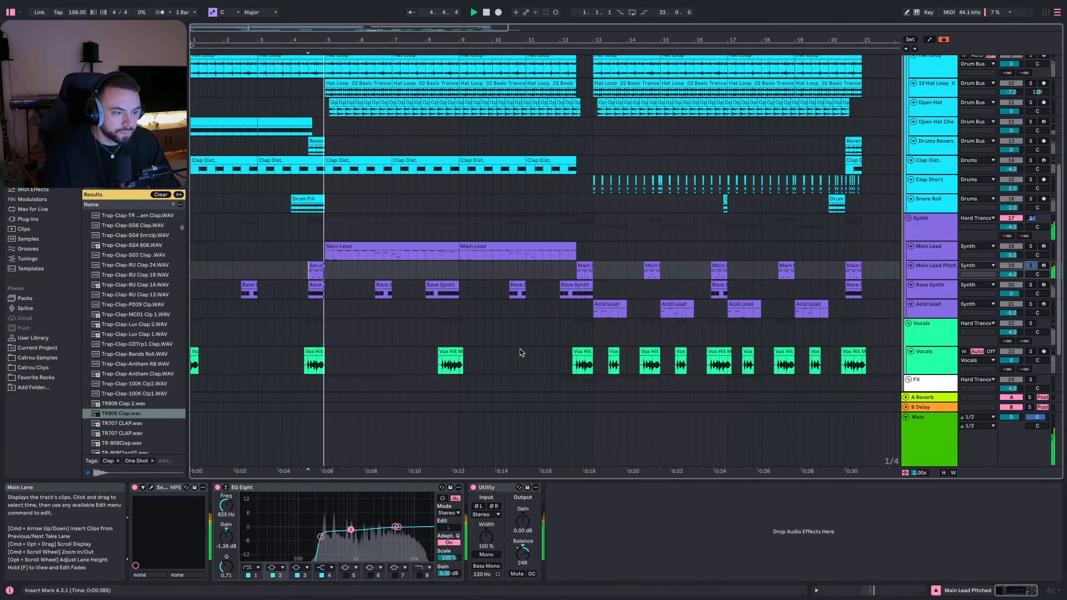
{"action": "left_click", "coordinate": [152, 488]}
{"action": "left_click", "coordinate": [153, 488]}
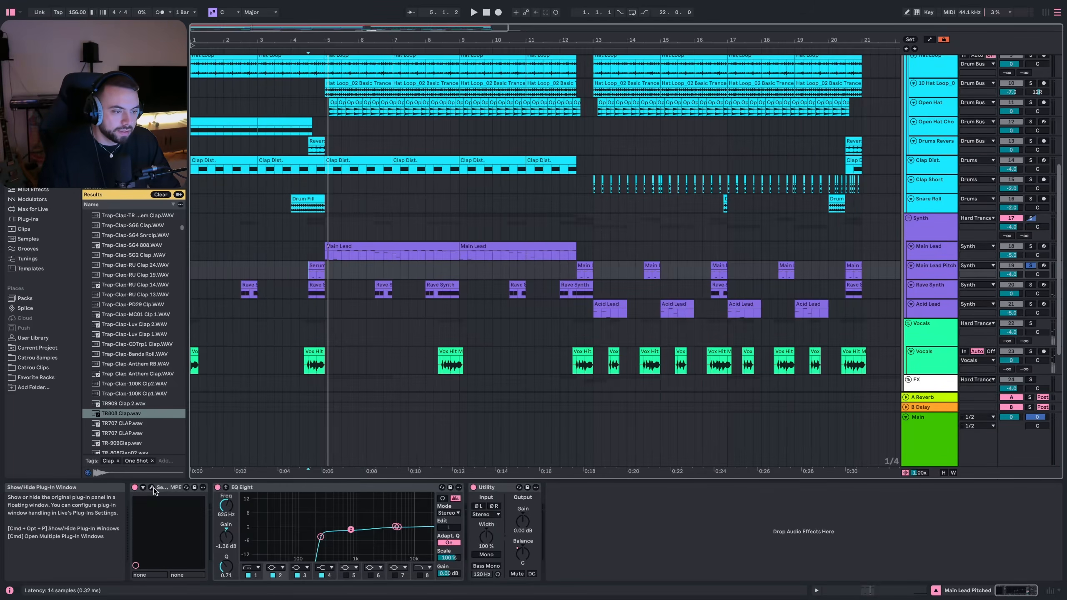
- Open the Main Lead Pitched clip at 4.3.1 and examine the device choices for its envelopes, including MIDI Ctrl
{"action": "double_click", "coordinate": [325, 269]}
{"action": "left_click", "coordinate": [360, 577]}
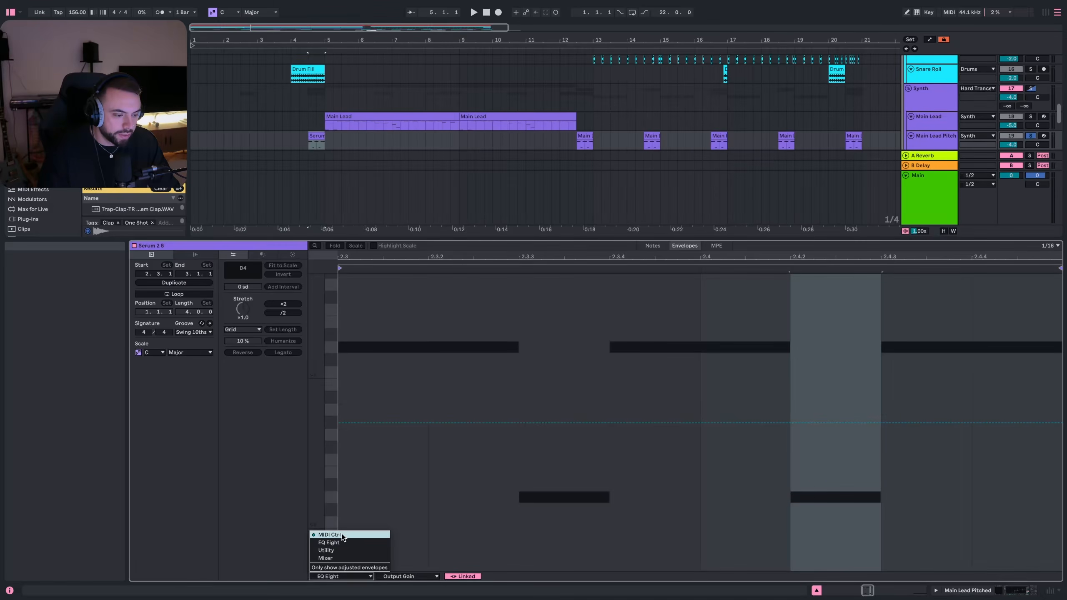
{"action": "left_click", "coordinate": [361, 579]}
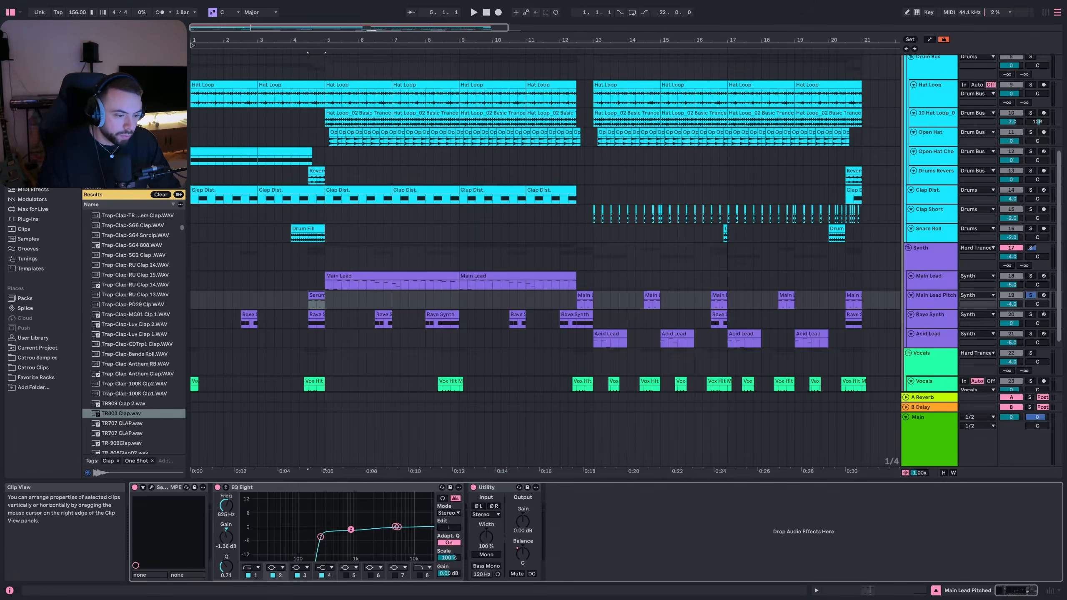
- Open Main Lead Pitched's Serum 2, try a downward pitch-bend range of -12, restore -2 and close the synth
{"action": "left_click", "coordinate": [152, 488]}
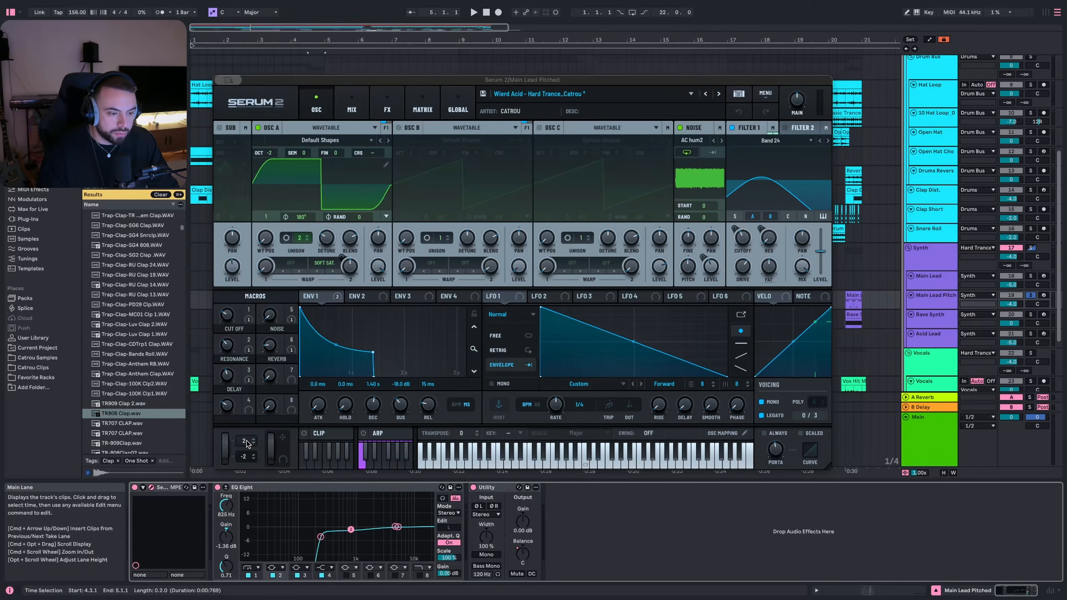
{"action": "left_click_drag", "start_coordinate": [246, 458], "coordinate": [249, 488]}
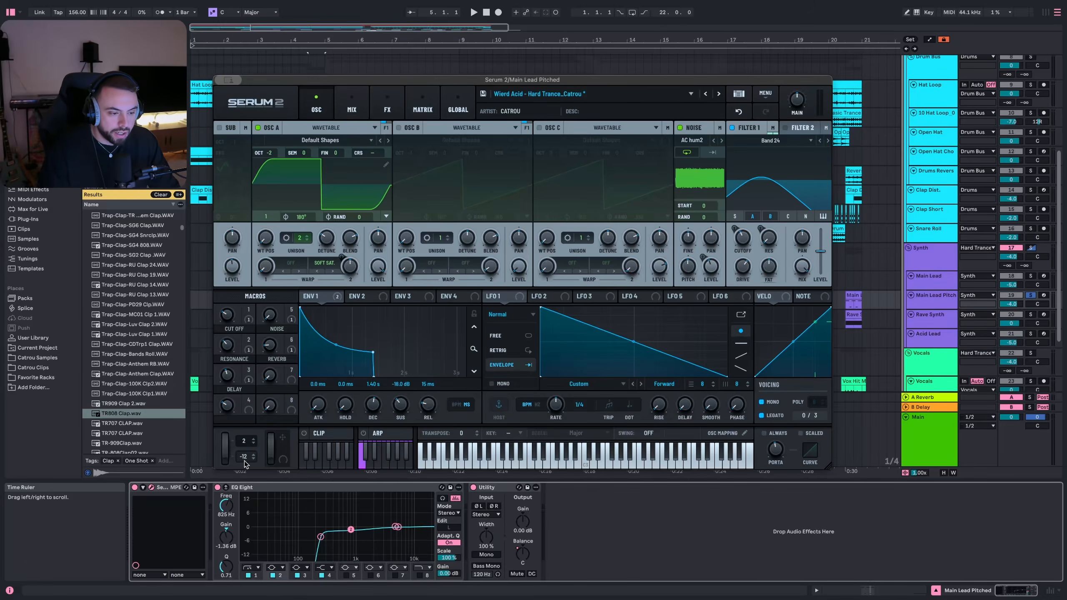
{"action": "left_click_drag", "start_coordinate": [245, 464], "coordinate": [253, 441]}
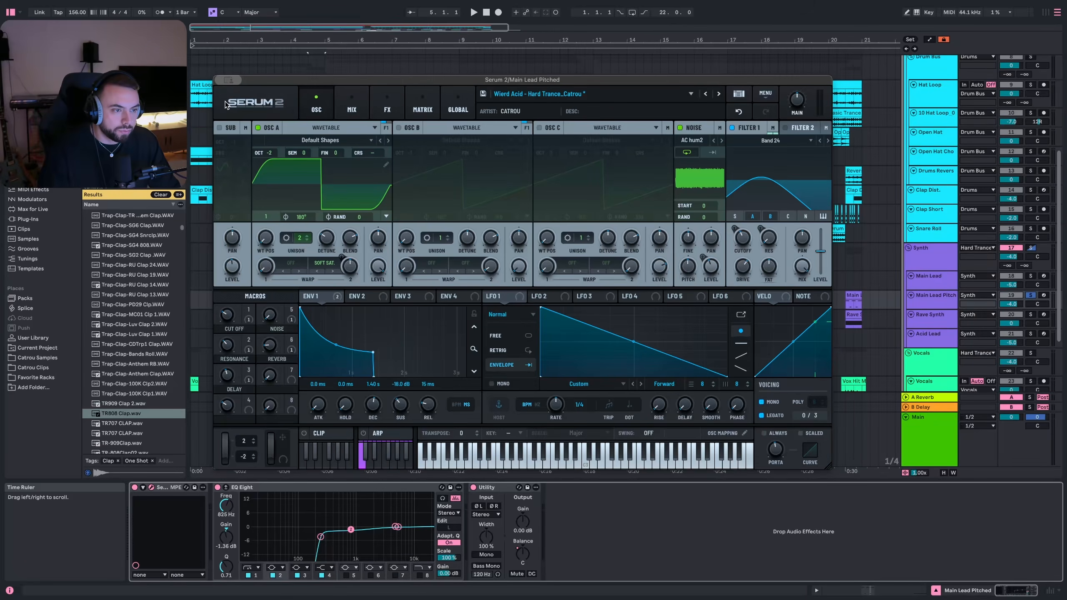
{"action": "left_click", "coordinate": [219, 80]}
- Unsolo the Main Lead Pitched track and audition its clip in the full mix from 4.3.1
{"action": "left_click", "coordinate": [313, 297]}
{"action": "left_click", "coordinate": [306, 303]}
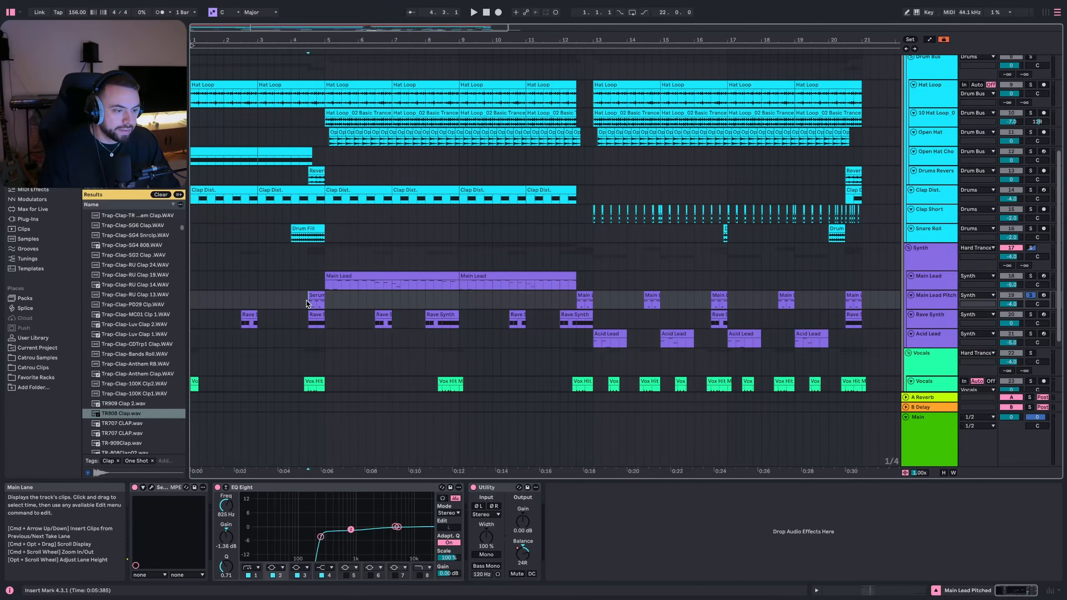
{"action": "scroll", "coordinate": [306, 304], "scroll_direction": "down", "scroll_amount": 3}
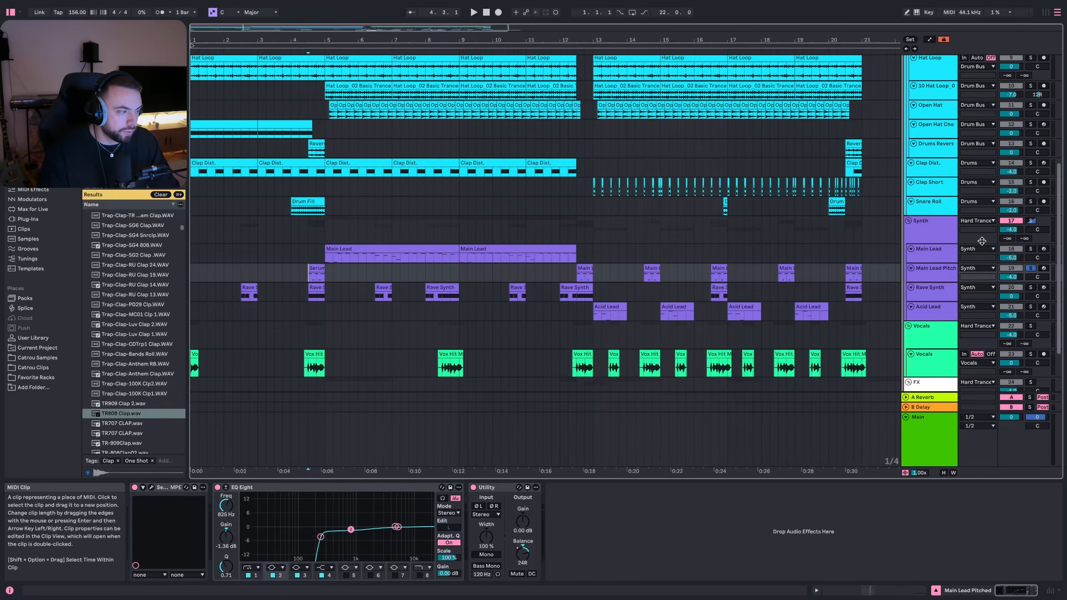
{"action": "left_click", "coordinate": [1030, 268]}
{"action": "key", "text": "space"}
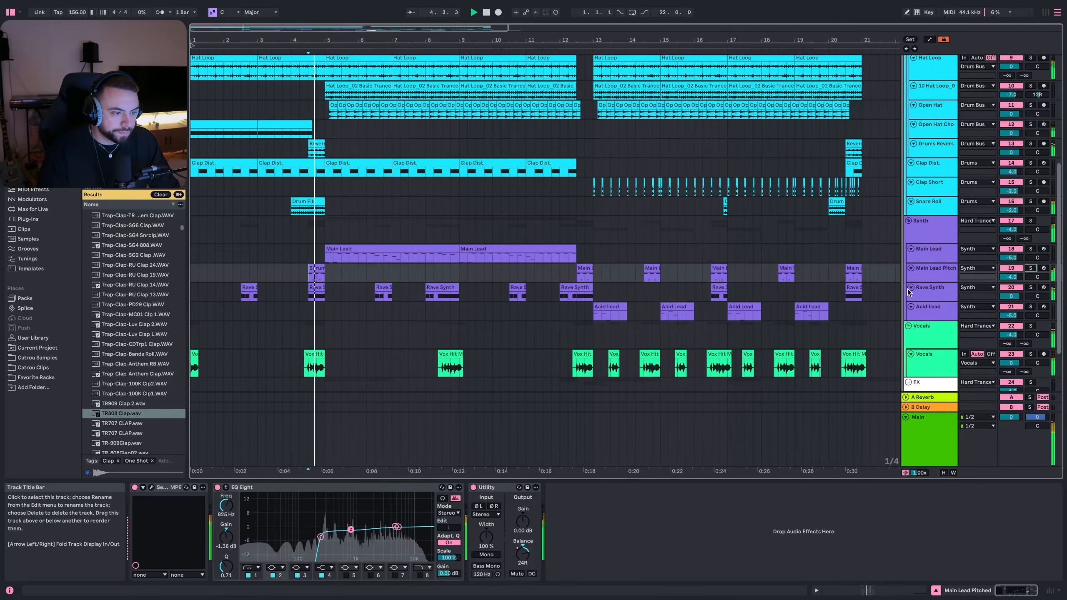
{"action": "key", "text": "space"}
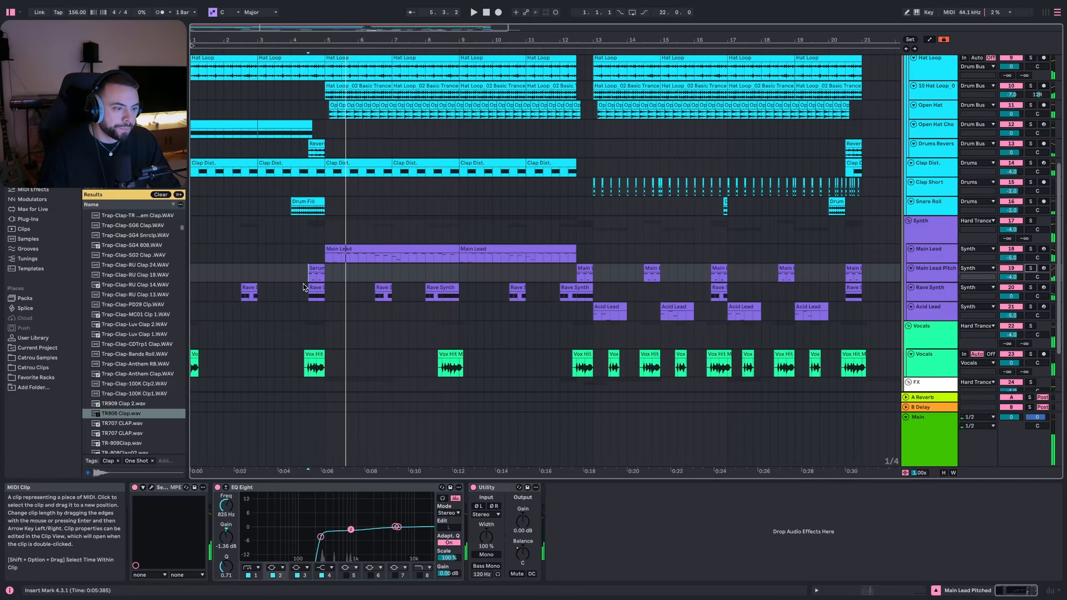
- Solo the Rave Synth track and audition its clips, including the one at 8.1.1
{"action": "left_click", "coordinate": [301, 284]}
{"action": "scroll", "coordinate": [609, 283], "scroll_direction": "down", "scroll_amount": 1}
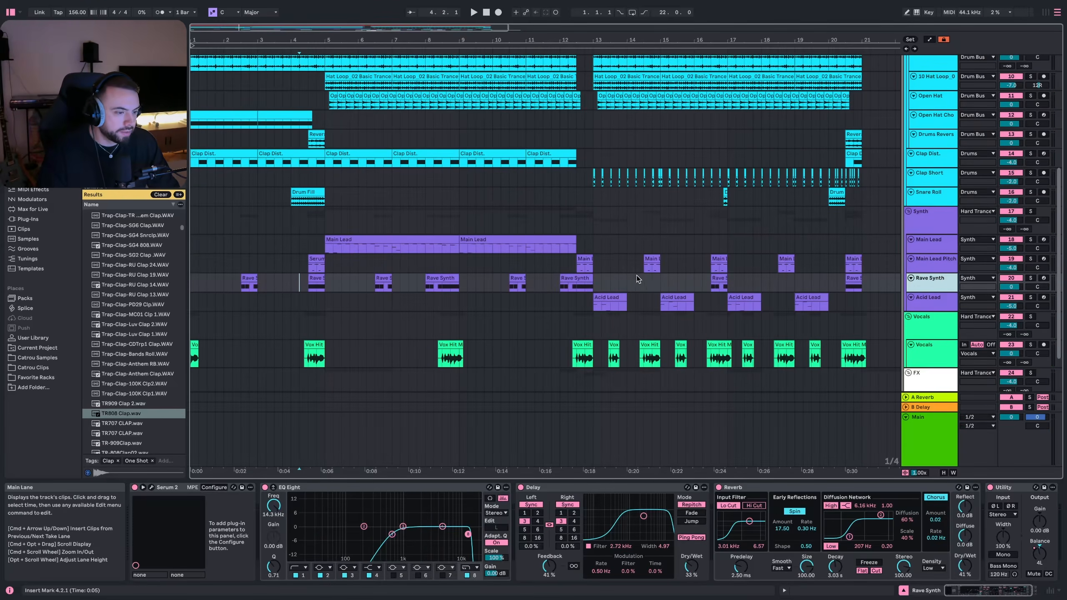
{"action": "left_click", "coordinate": [313, 286]}
{"action": "left_click", "coordinate": [375, 286]}
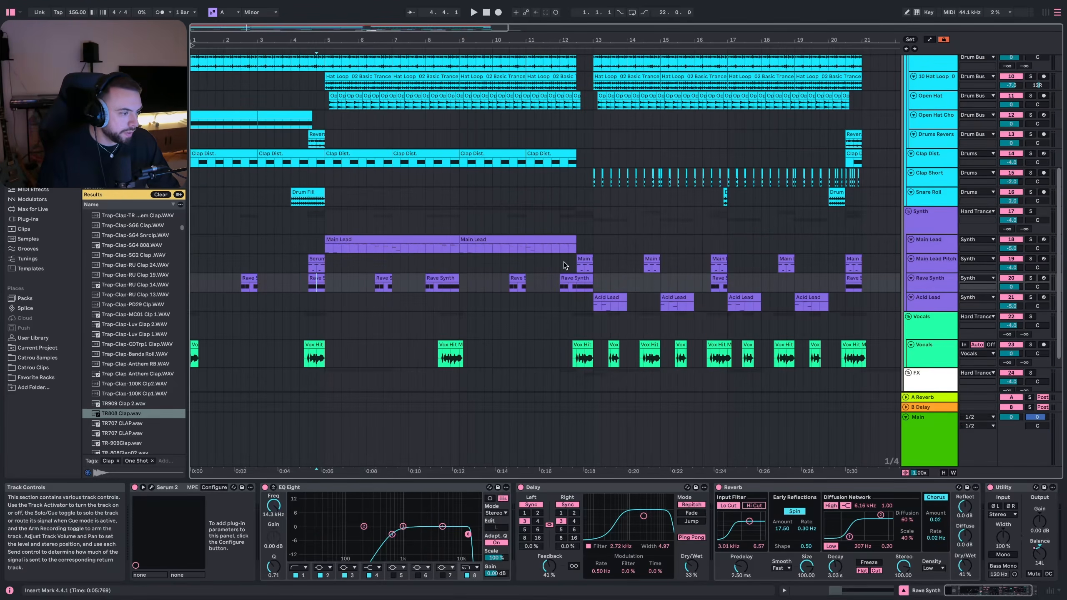
{"action": "left_click", "coordinate": [1030, 278]}
{"action": "key", "text": "space"}
{"action": "left_click", "coordinate": [425, 287]}
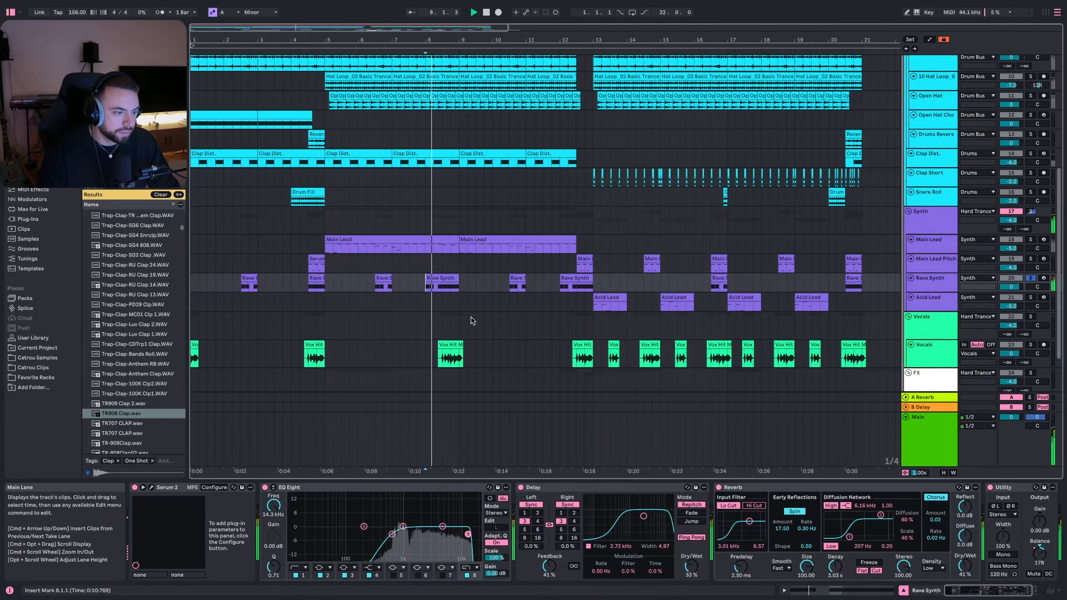
- Stop playback, select the Rave Synth track and open its Serum 2 to examine the Rave Lead patch and its LFO 1 assignments
{"action": "left_click", "coordinate": [283, 287]}
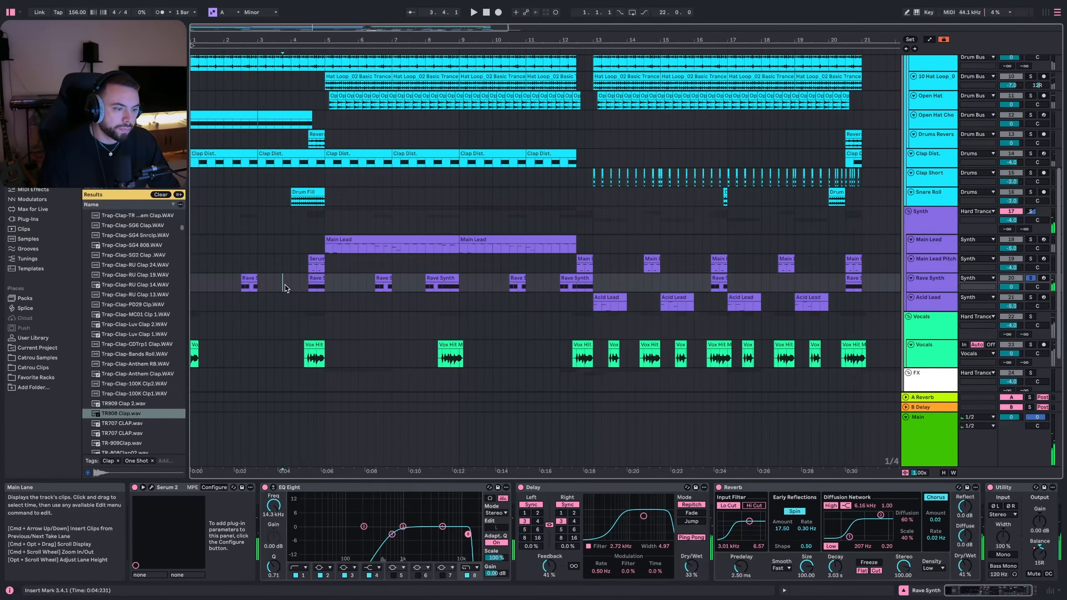
{"action": "left_click", "coordinate": [930, 285]}
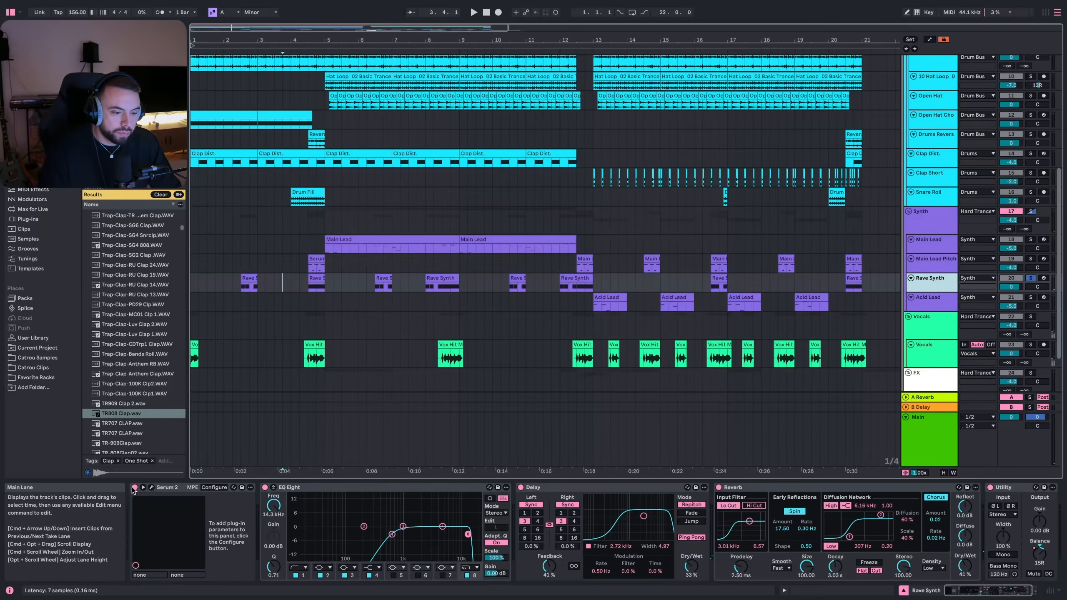
{"action": "left_click", "coordinate": [150, 488]}
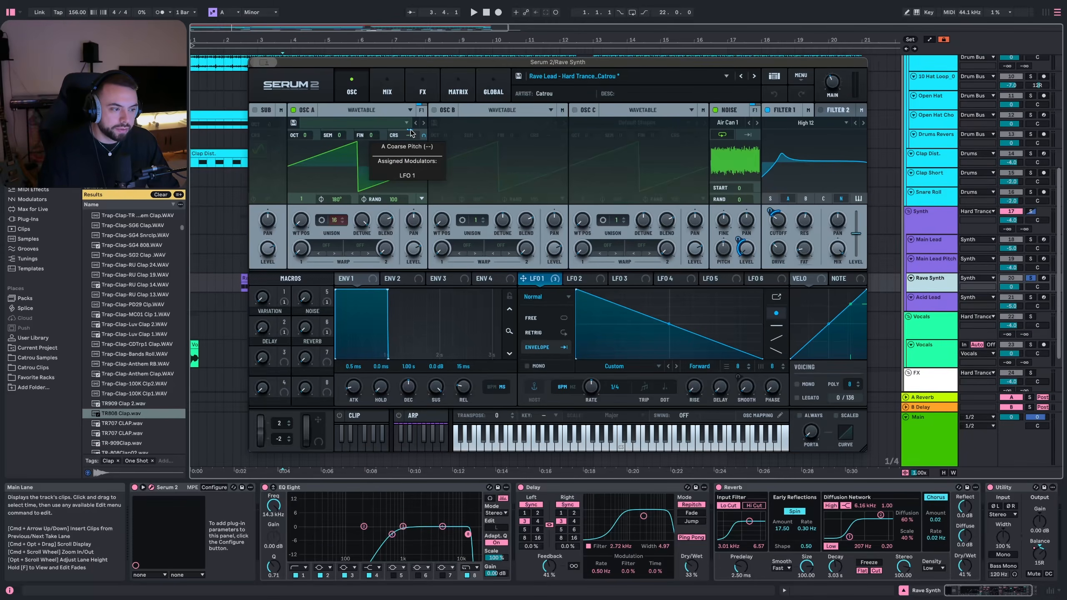
- Bypass LFO 1's modulation of A Coarse Pitch and audition the Rave Synth without it
{"action": "right_click", "coordinate": [546, 282]}
{"action": "left_click", "coordinate": [563, 292]}
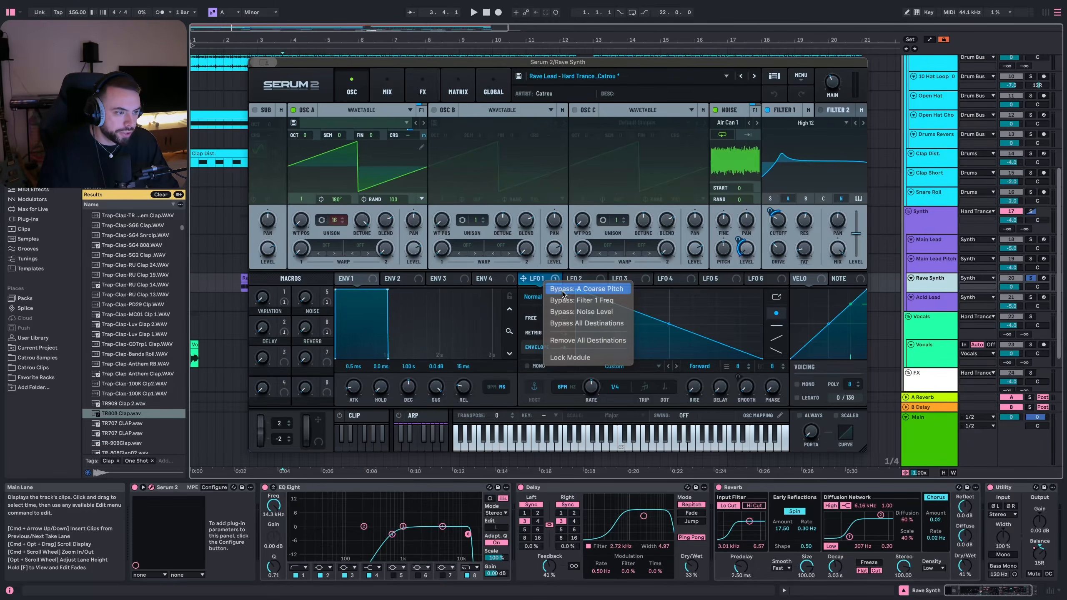
{"action": "key", "text": "space"}
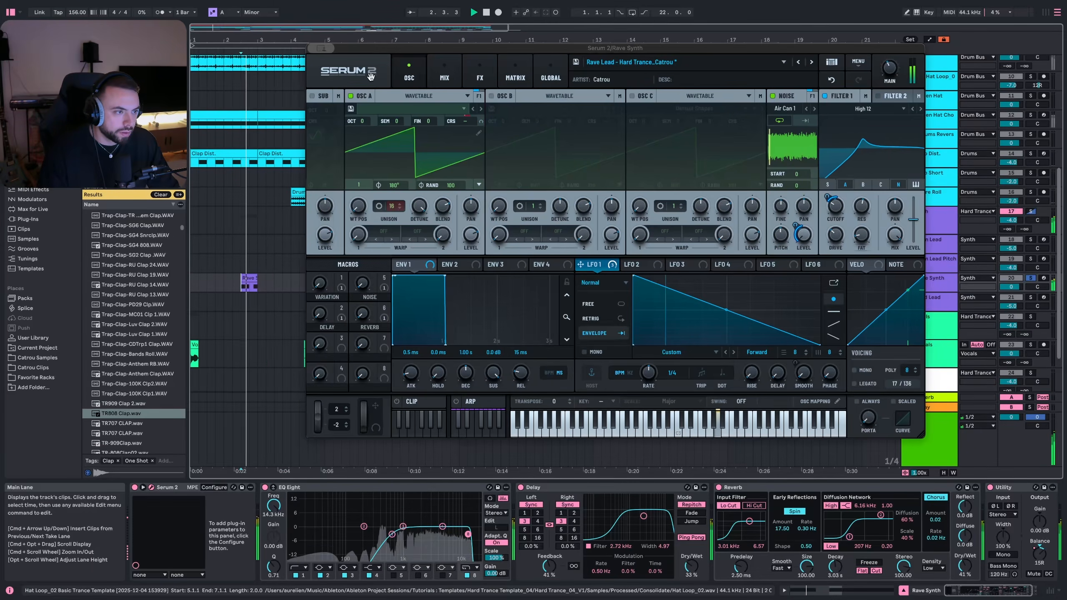
{"action": "key", "text": "space"}
{"action": "left_click_drag", "start_coordinate": [387, 49], "coordinate": [351, 71]}
{"action": "key", "text": "space"}
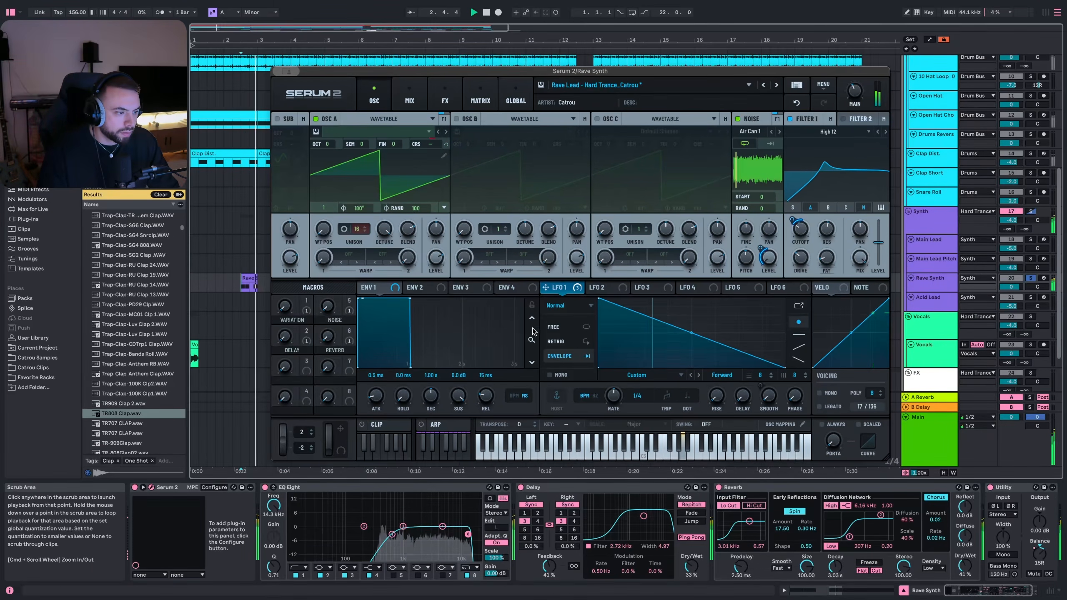
{"action": "key", "text": "space"}
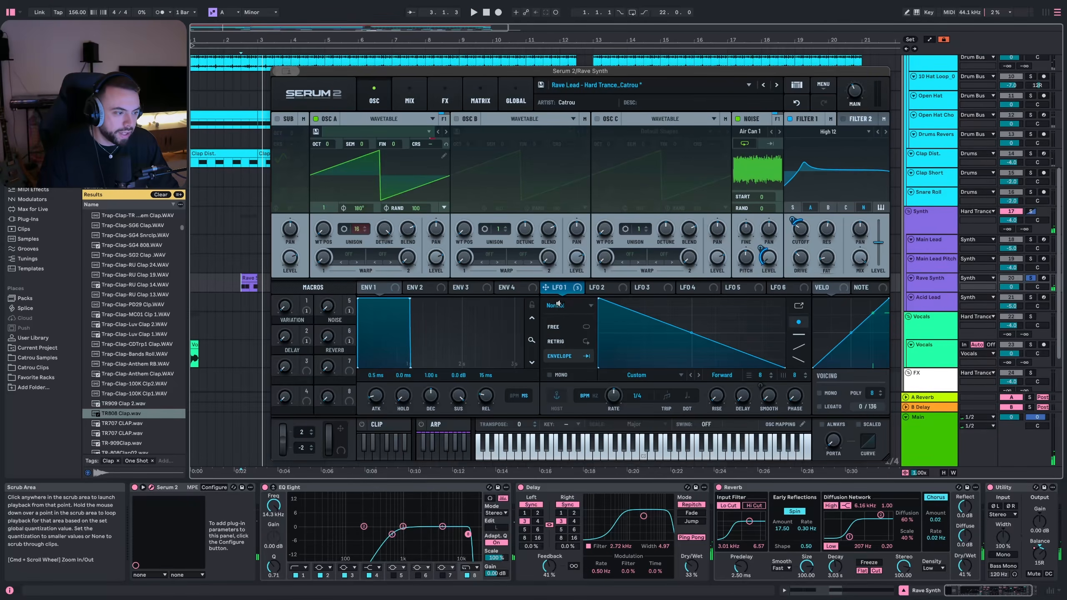
- Restore LFO 1's A Coarse Pitch modulation and audition the Rave Synth again
{"action": "right_click", "coordinate": [548, 286]}
{"action": "left_click", "coordinate": [572, 292]}
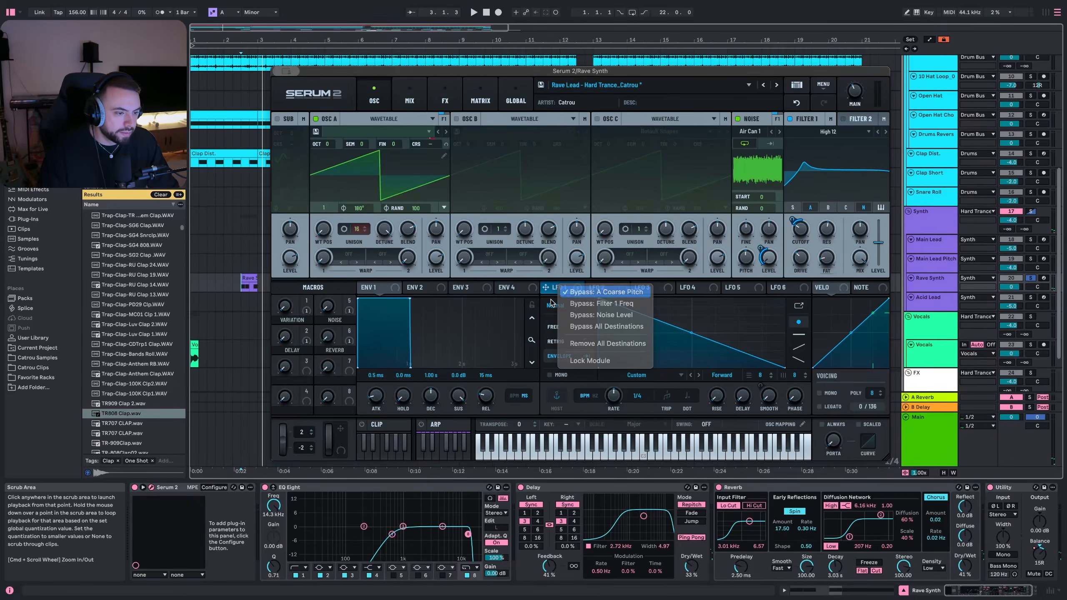
{"action": "key", "text": "space"}
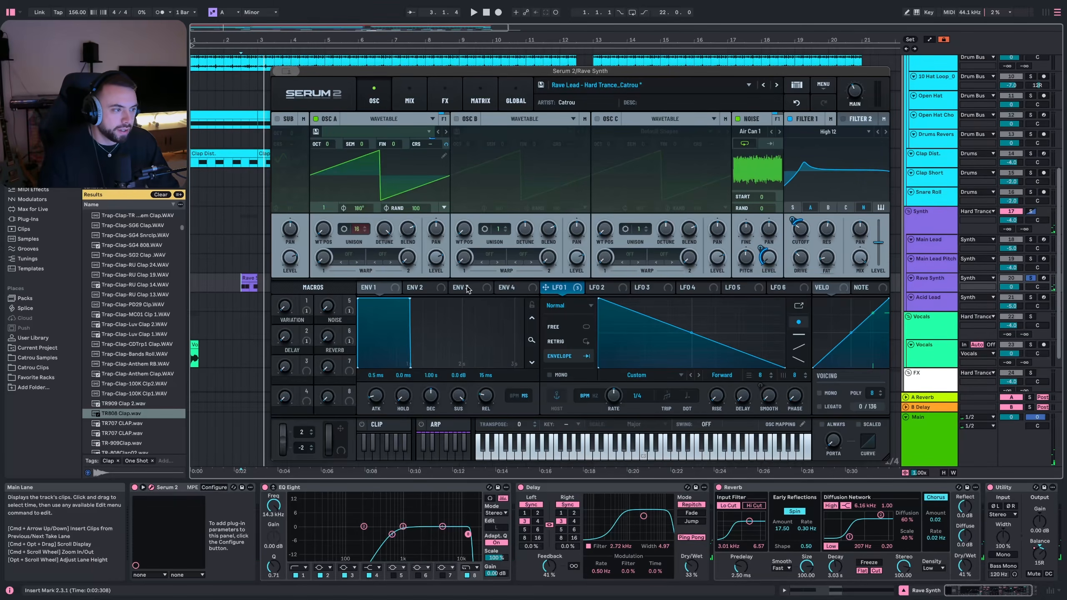
- Examine the Rave Synth patch's effects chain in Serum 2, from Hyper/Dimension to Reverb, and close the synth
{"action": "left_click", "coordinate": [444, 100]}
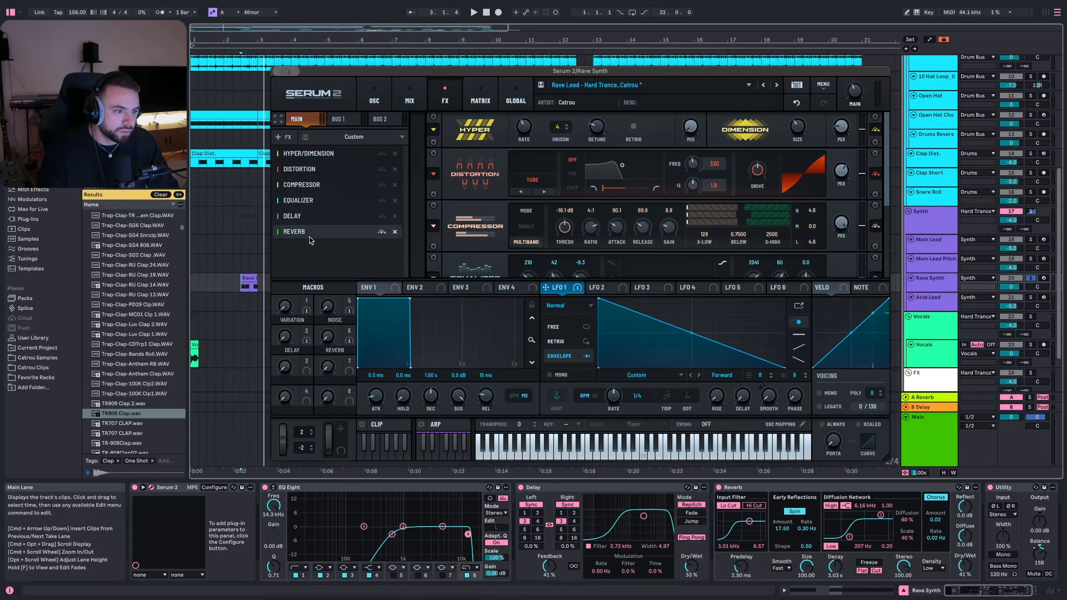
{"action": "scroll", "coordinate": [465, 245], "scroll_direction": "down", "scroll_amount": 4}
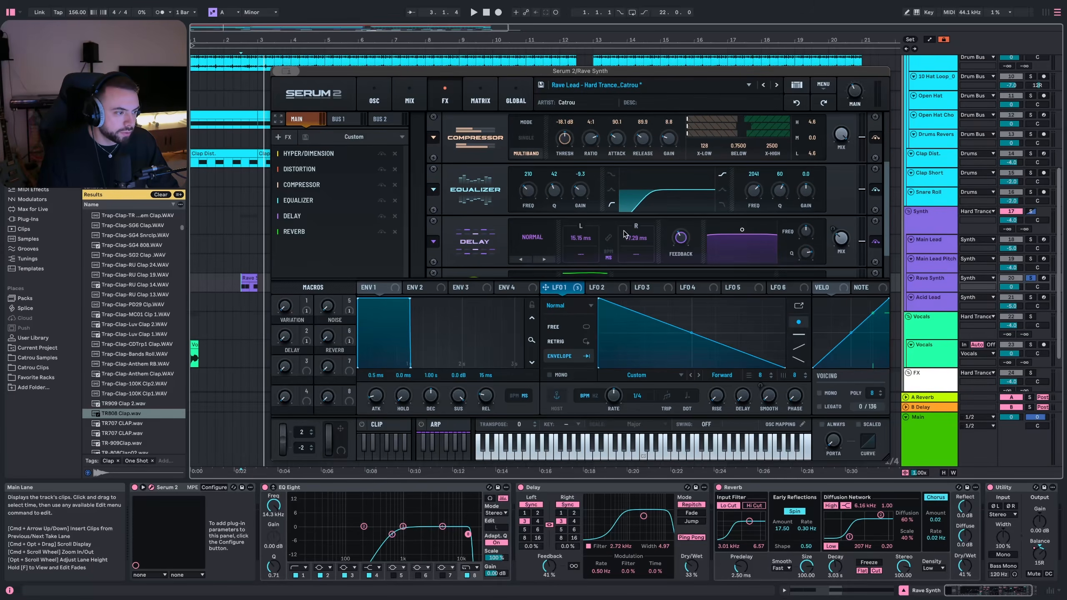
{"action": "scroll", "coordinate": [466, 243], "scroll_direction": "down", "scroll_amount": 1}
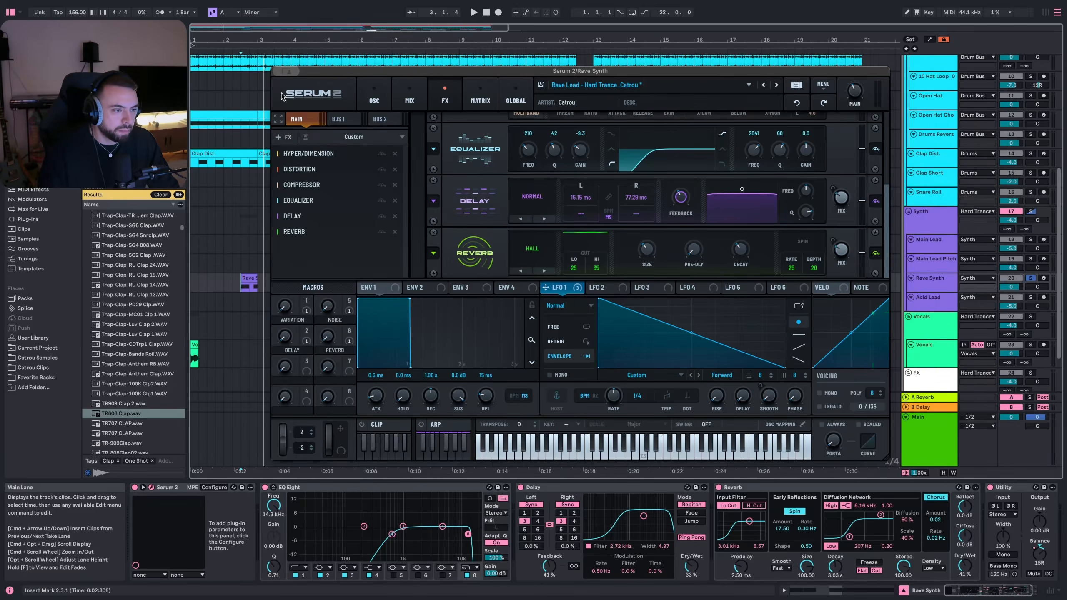
{"action": "left_click", "coordinate": [278, 71]}
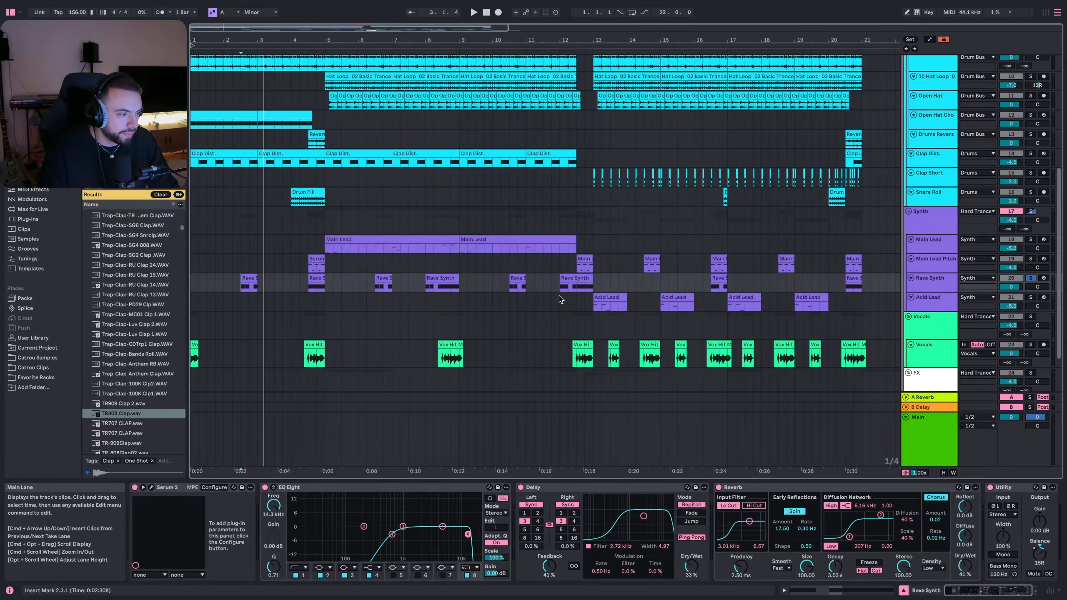
- Select the first Acid Lead clip, solo the Synth group and audition the Acid Lead from 13.1.1
{"action": "scroll", "coordinate": [559, 295], "scroll_direction": "right", "scroll_amount": 3}
{"action": "left_click", "coordinate": [542, 303]}
{"action": "left_click", "coordinate": [542, 305]}
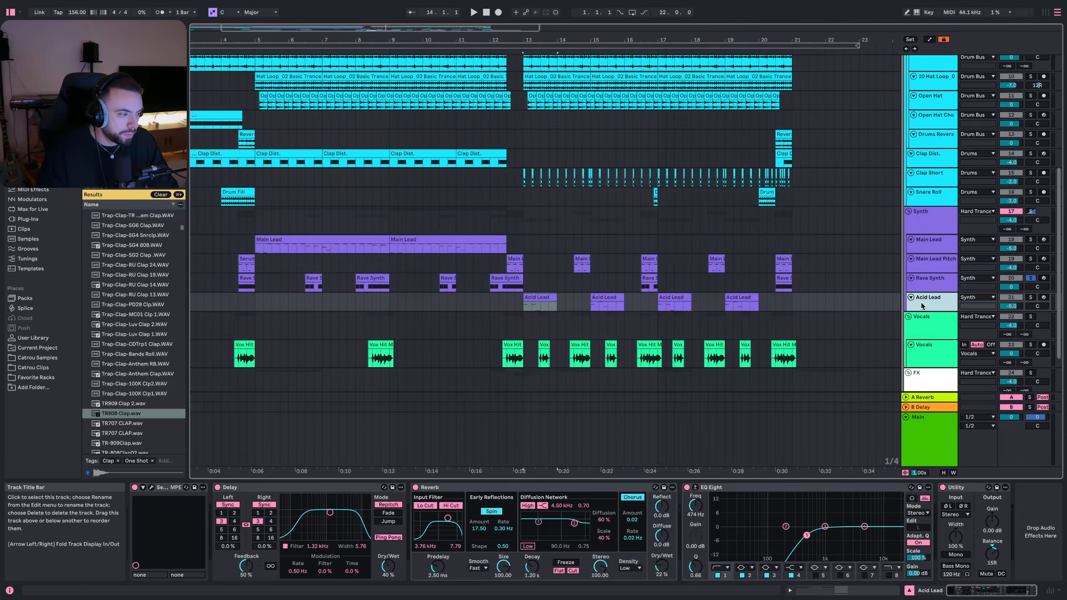
{"action": "scroll", "coordinate": [499, 303], "scroll_direction": "right", "scroll_amount": 3}
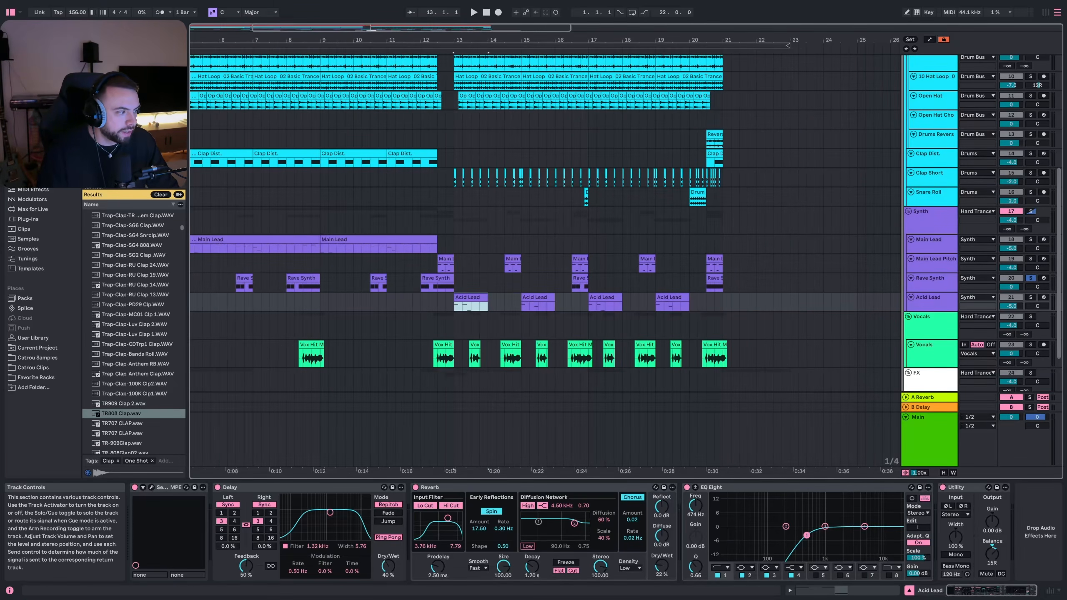
{"action": "left_click", "coordinate": [1030, 211]}
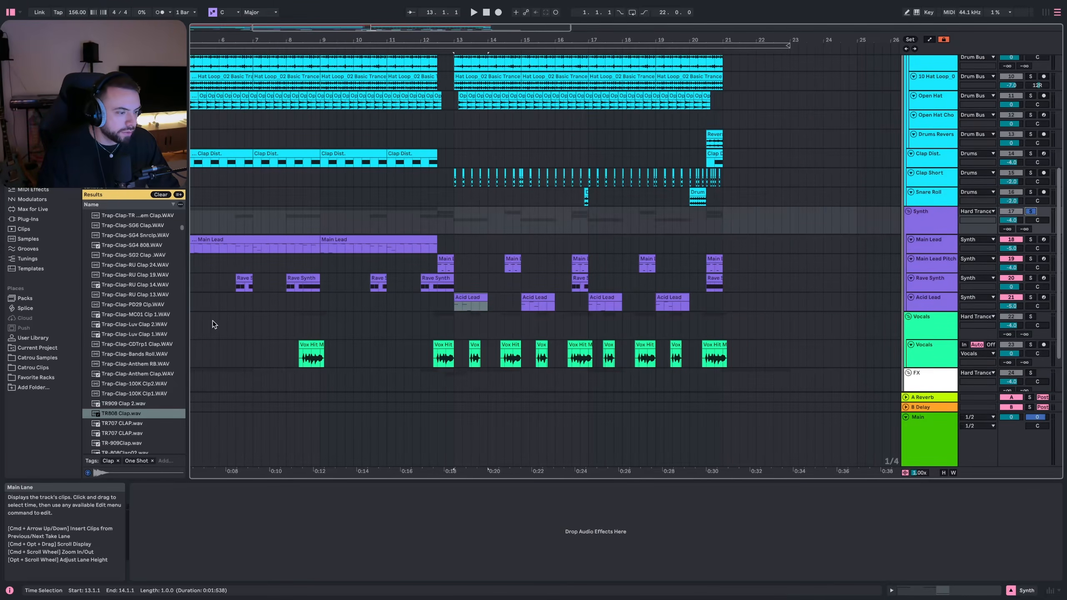
{"action": "left_click", "coordinate": [453, 309]}
{"action": "key", "text": "space"}
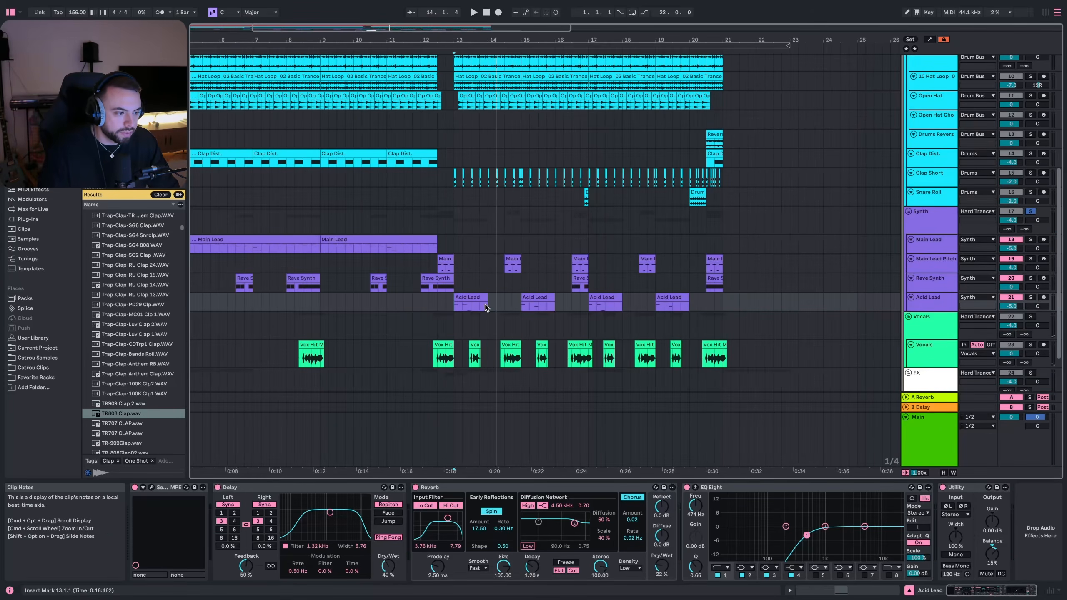
{"action": "key", "text": "space"}
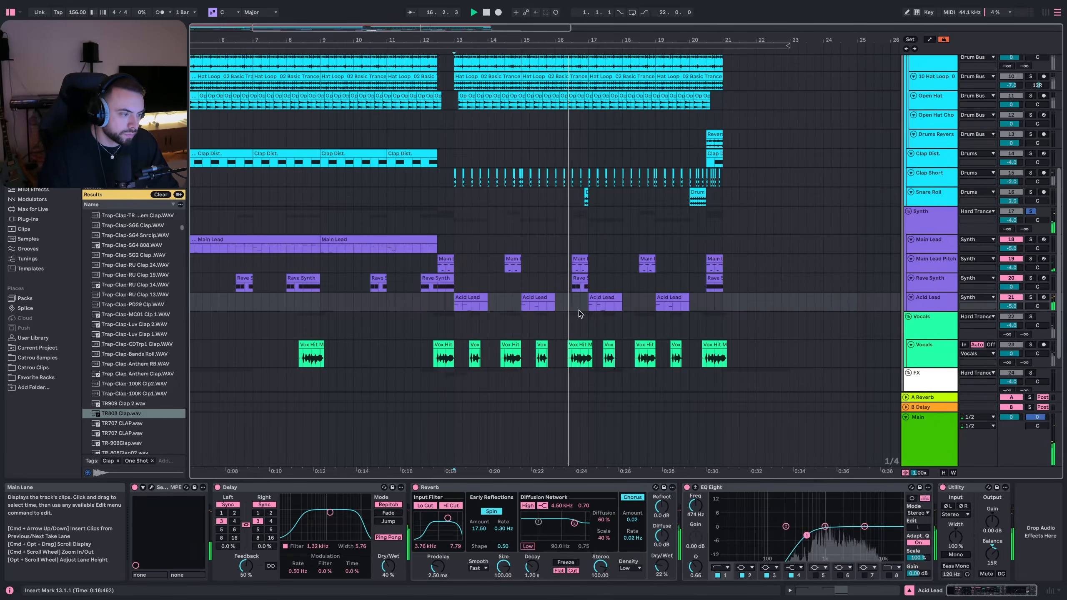
{"action": "key", "text": "space"}
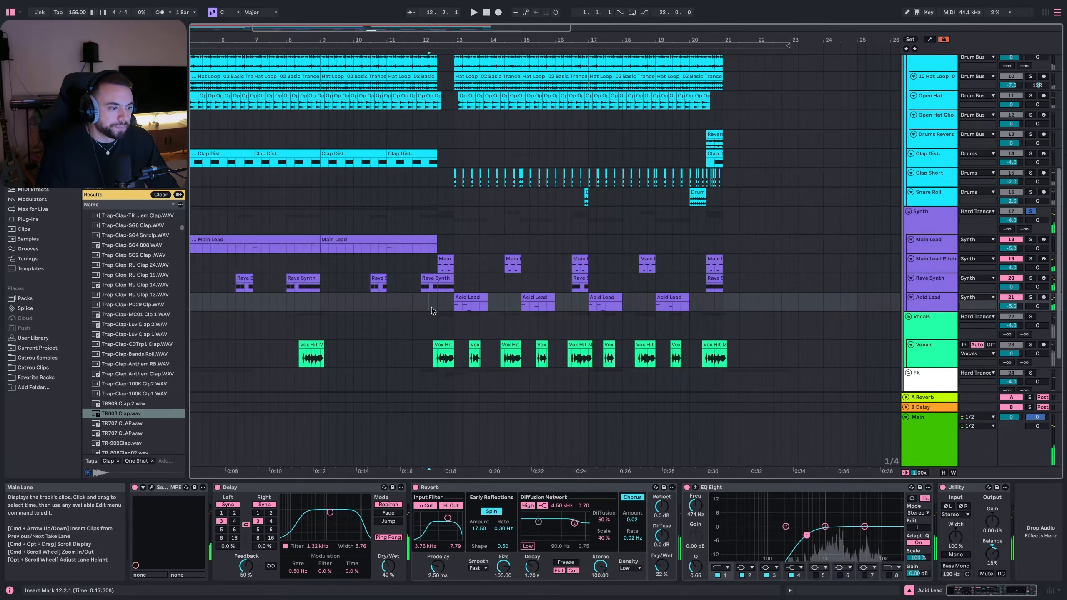
- Open the Acid Lead's Serum 2, examine its oscillators and Envelope 2, and audition the patch with the Acid Lead track soloed
{"action": "scroll", "coordinate": [756, 308], "scroll_direction": "left", "scroll_amount": 2}
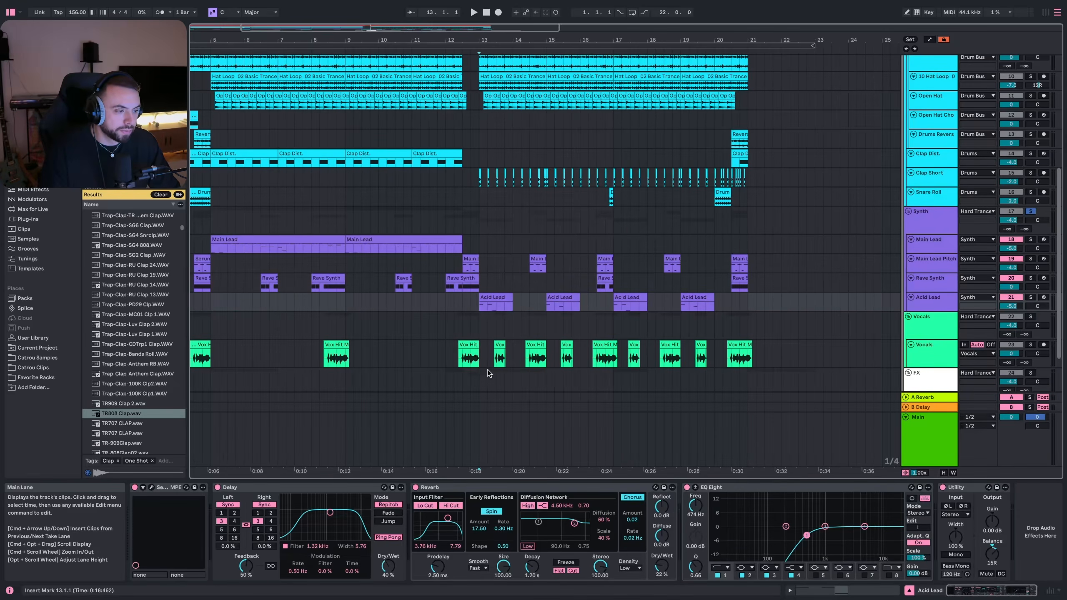
{"action": "scroll", "coordinate": [546, 336], "scroll_direction": "left", "scroll_amount": 5}
{"action": "left_click", "coordinate": [588, 302]}
{"action": "scroll", "coordinate": [584, 305], "scroll_direction": "right", "scroll_amount": 5}
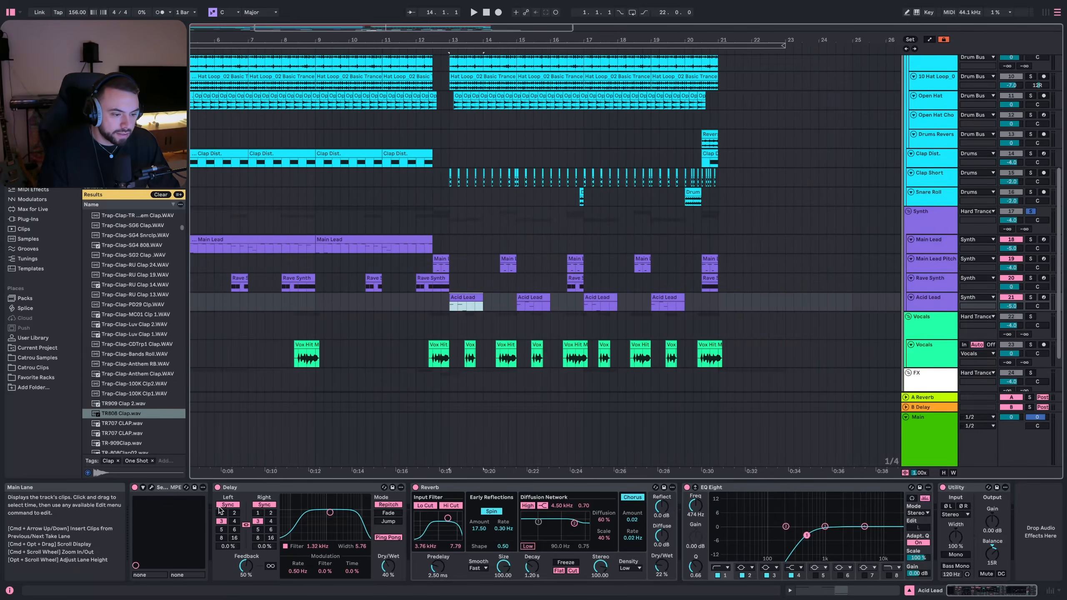
{"action": "left_click", "coordinate": [152, 487]}
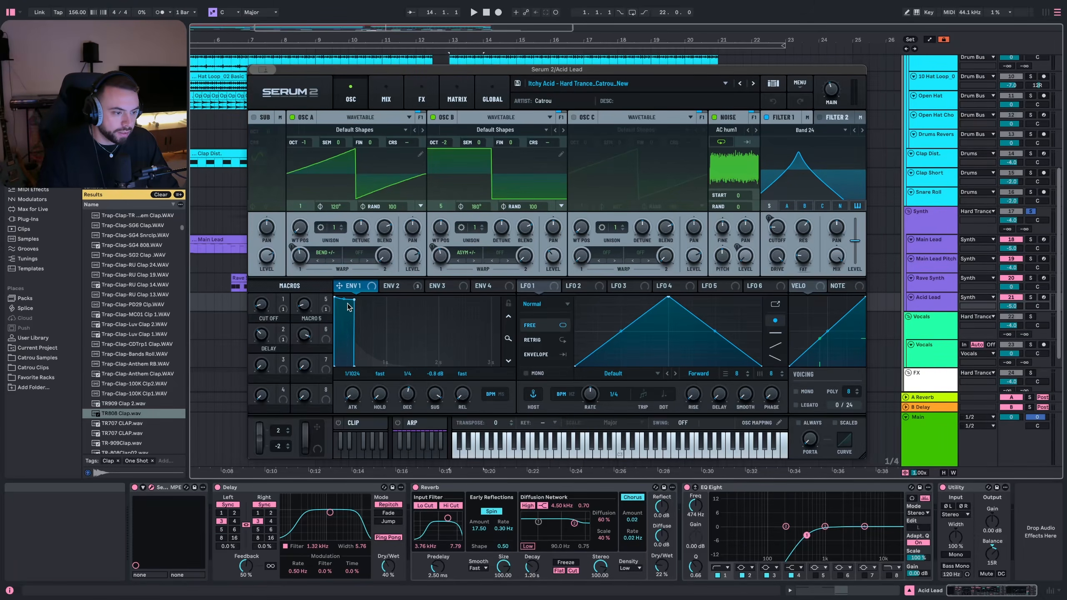
{"action": "left_click", "coordinate": [398, 286]}
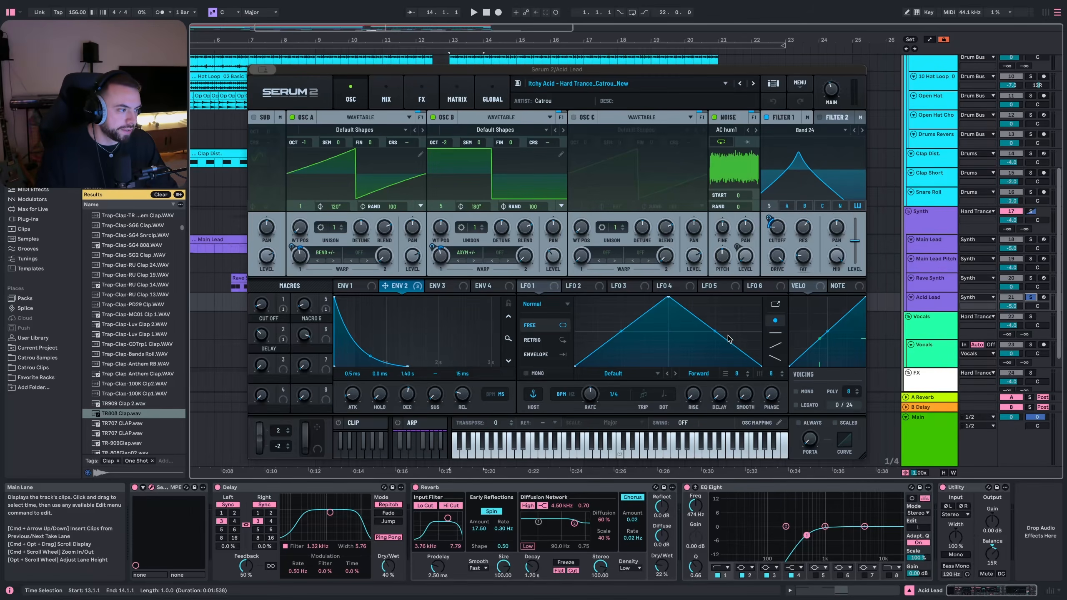
{"action": "key", "text": "space"}
{"action": "key", "text": "space"}
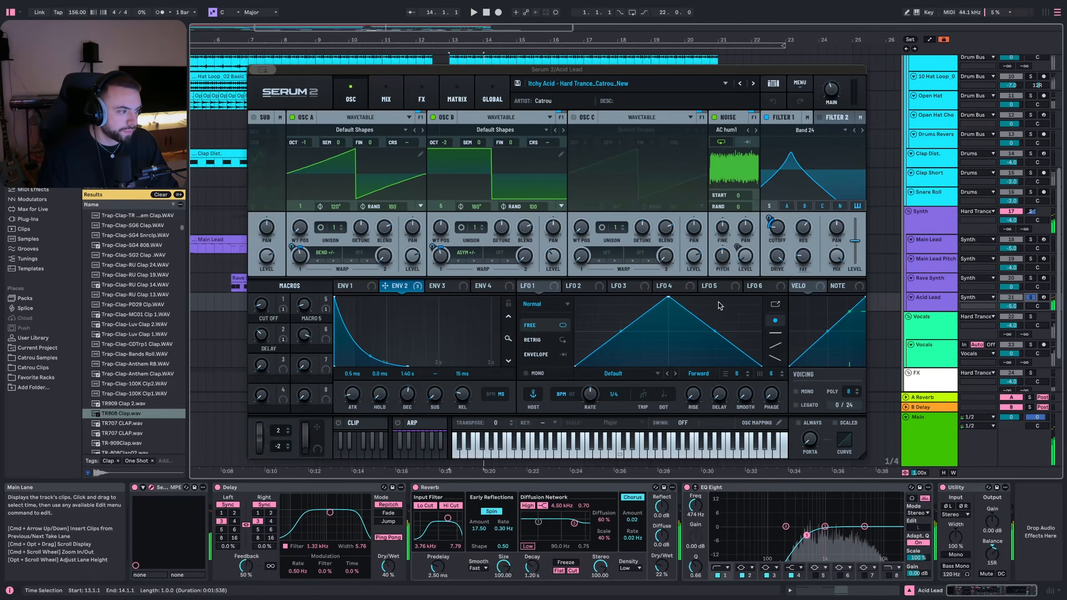
- Examine the Acid Lead patch's effects chain in Serum 2, from the Compressor to the Delay
{"action": "left_click", "coordinate": [421, 96]}
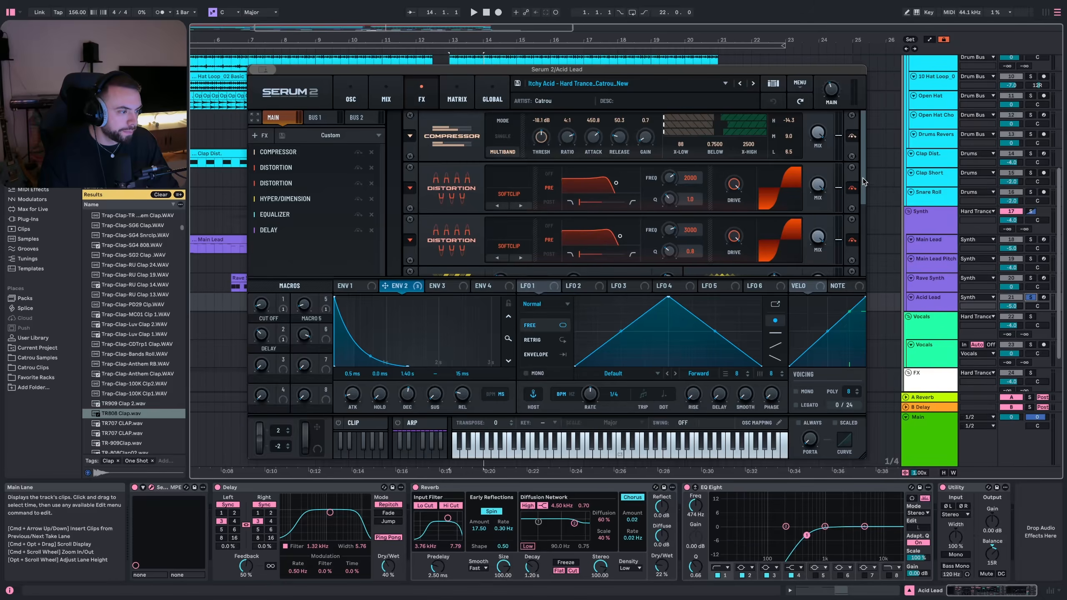
{"action": "scroll", "coordinate": [864, 182], "scroll_direction": "down", "scroll_amount": 3}
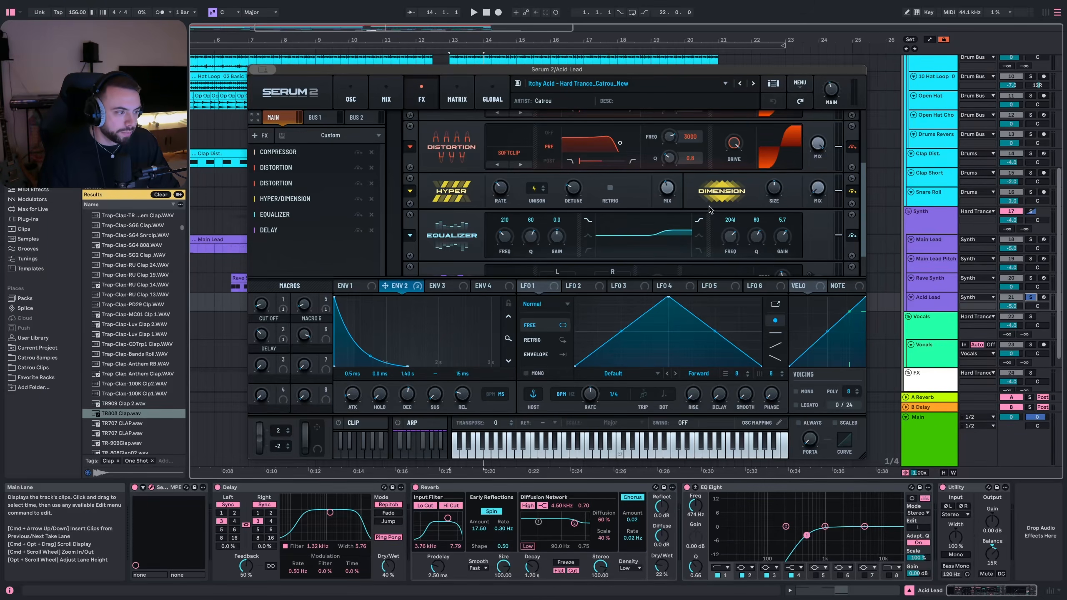
{"action": "left_click", "coordinate": [269, 230]}
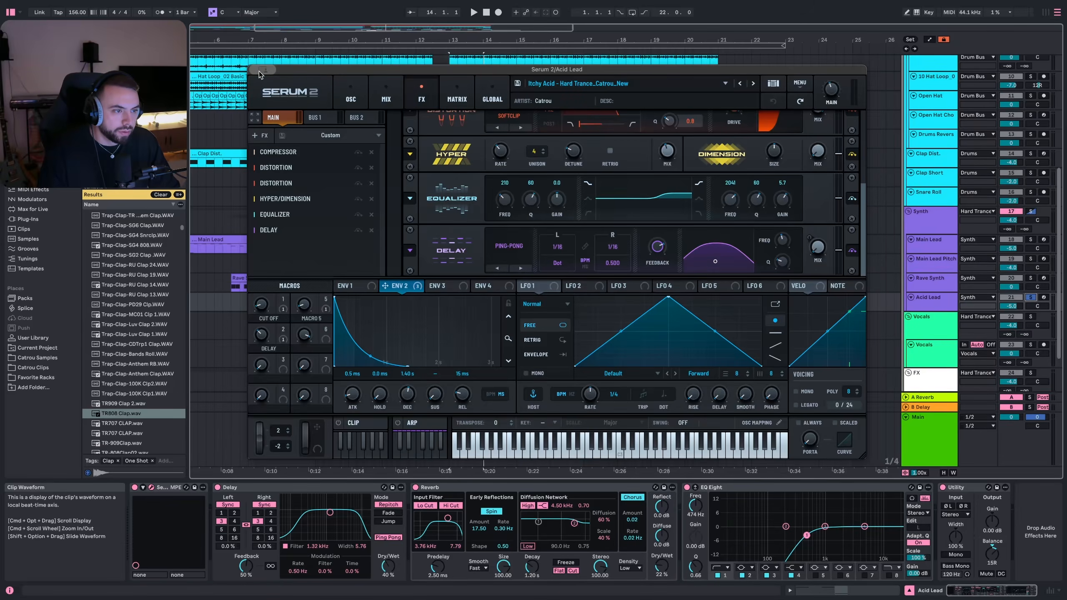
- Solo the whole Synth group and audition its layers together from 5.1.1 and from 13.1.1
{"action": "left_click", "coordinate": [953, 216]}
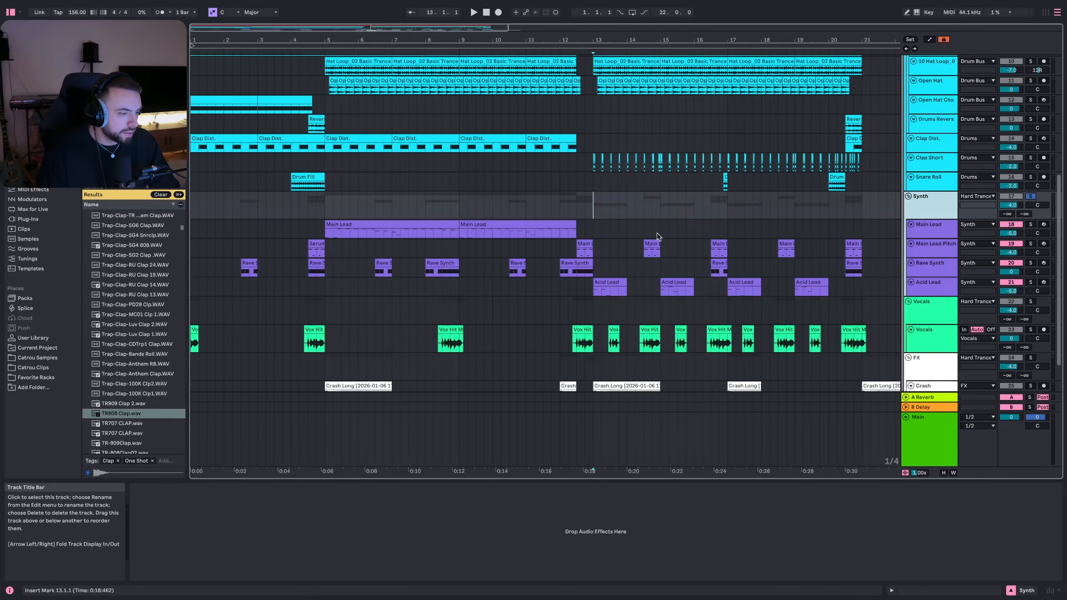
{"action": "left_click", "coordinate": [329, 233]}
{"action": "key", "text": "space"}
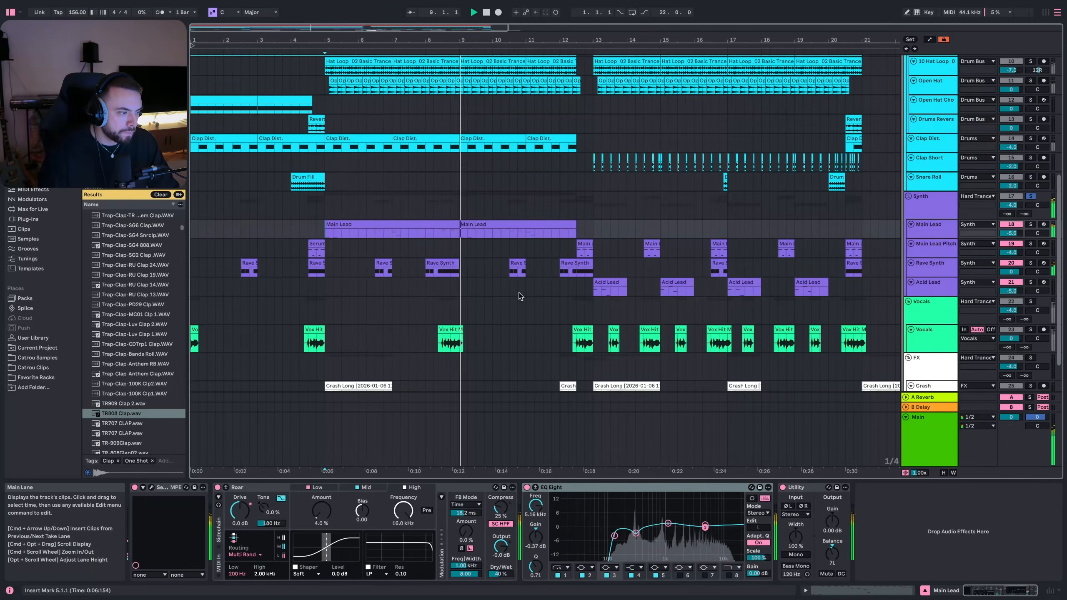
{"action": "key", "text": "space"}
{"action": "left_click", "coordinate": [598, 248]}
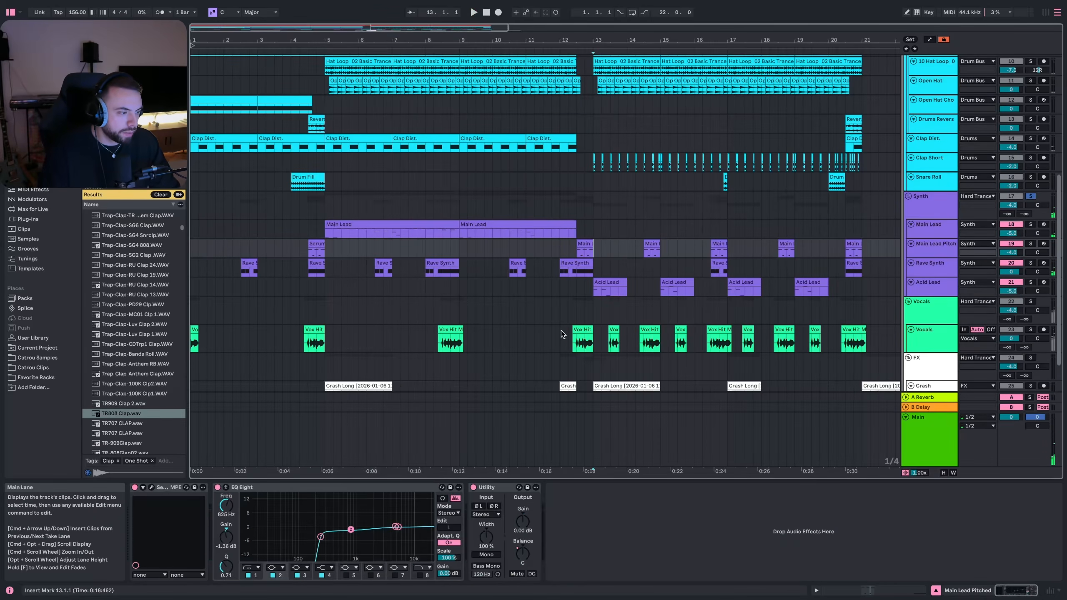
{"action": "key", "text": "space"}
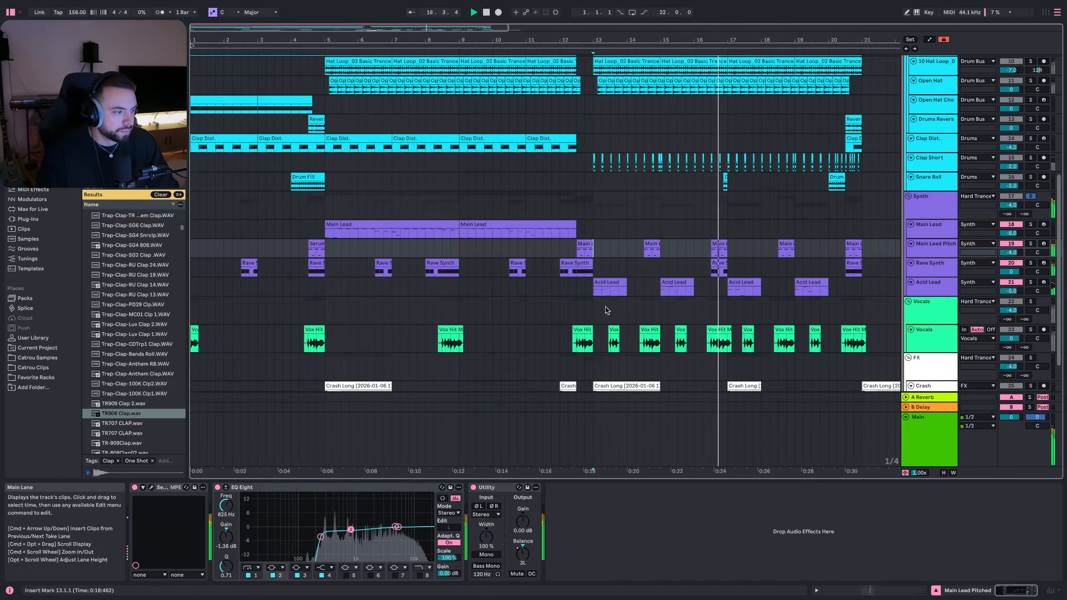
{"action": "key", "text": "space"}
- Solo the Vocals track, audition its vocal hits from 4.2.3 and at bar 8, and examine its device chain
{"action": "left_click", "coordinate": [445, 308]}
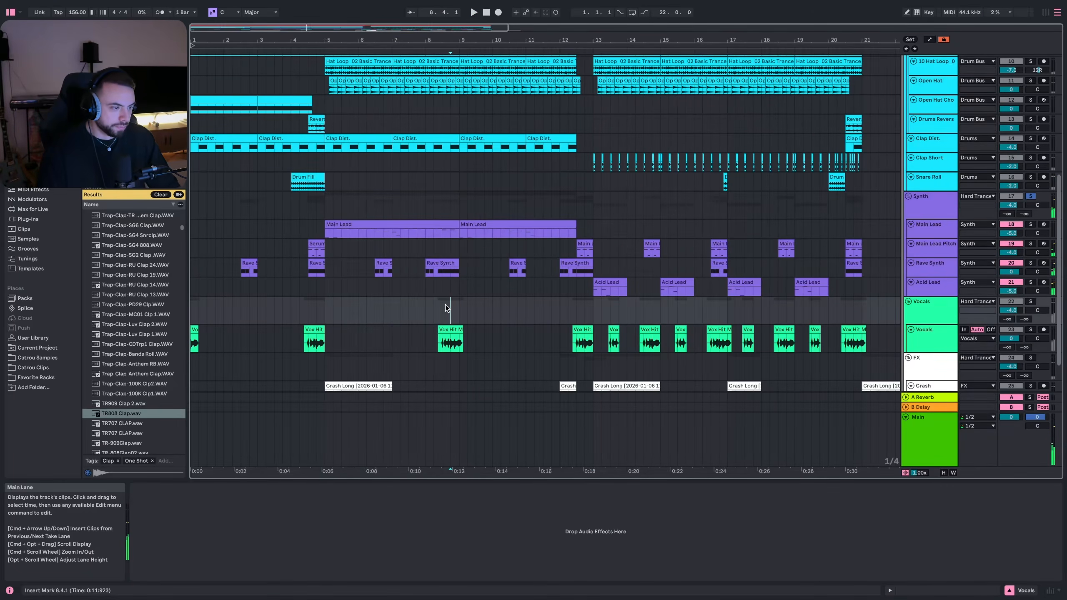
{"action": "scroll", "coordinate": [886, 294], "scroll_direction": "down", "scroll_amount": 3}
{"action": "left_click", "coordinate": [887, 279]}
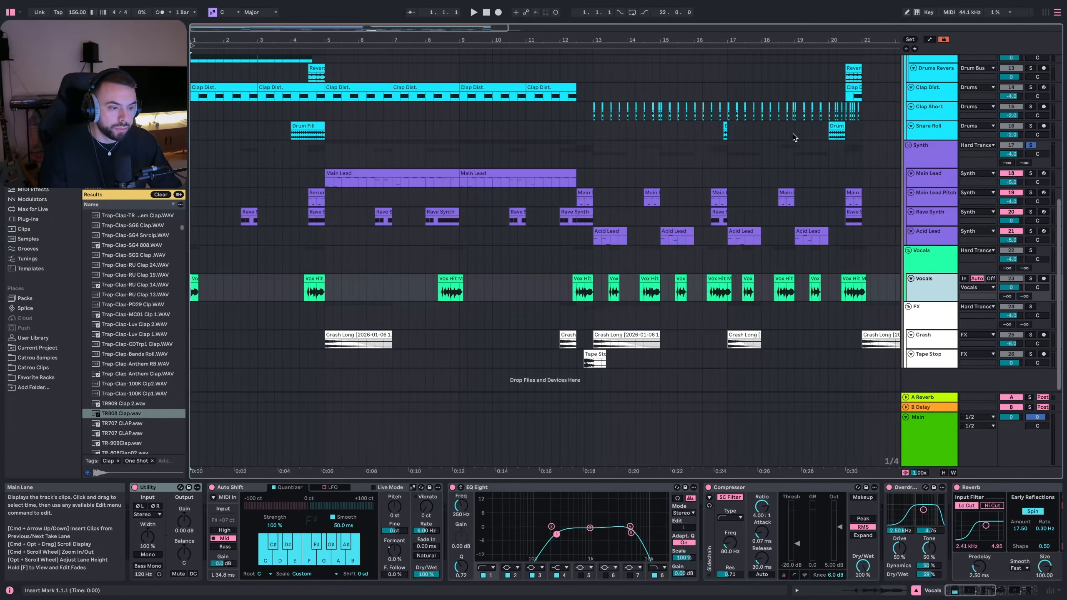
{"action": "left_click", "coordinate": [304, 292]}
{"action": "key", "text": "space"}
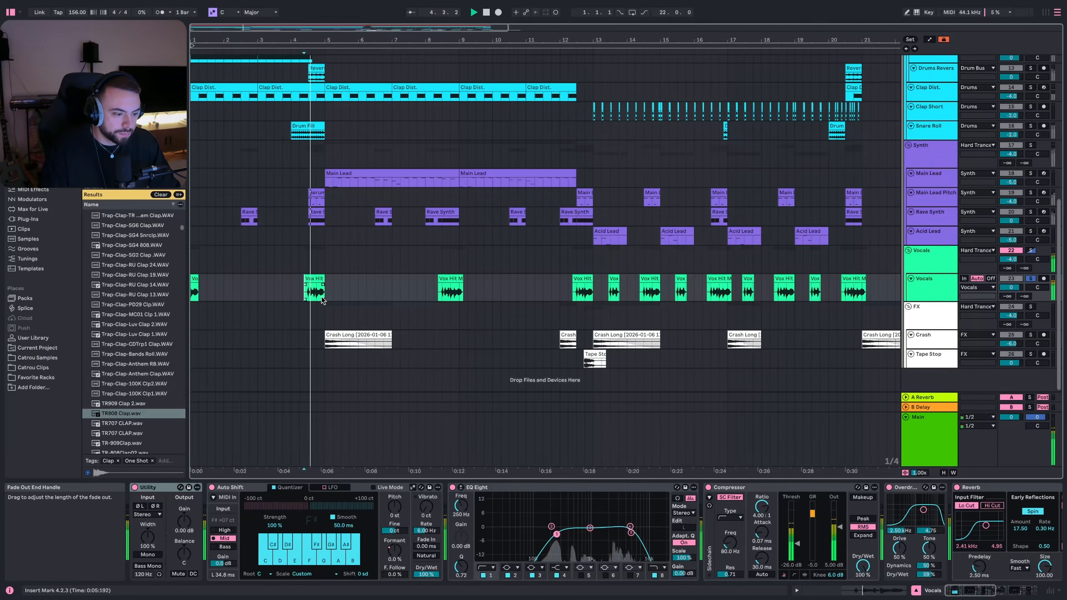
{"action": "left_click", "coordinate": [442, 295]}
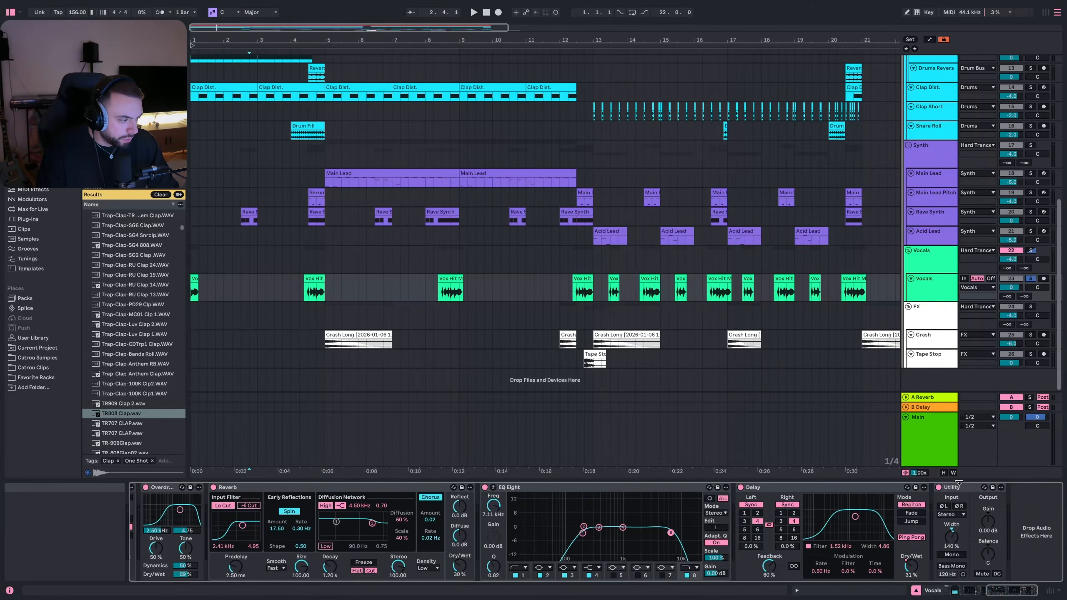
- Bypass every device in the Vocals track's chain at once and audition the dry vocal hit from 4.3.1
{"action": "left_click", "coordinate": [958, 488], "text": "shift"}
{"action": "scroll", "coordinate": [504, 503], "scroll_direction": "left", "scroll_amount": 3}
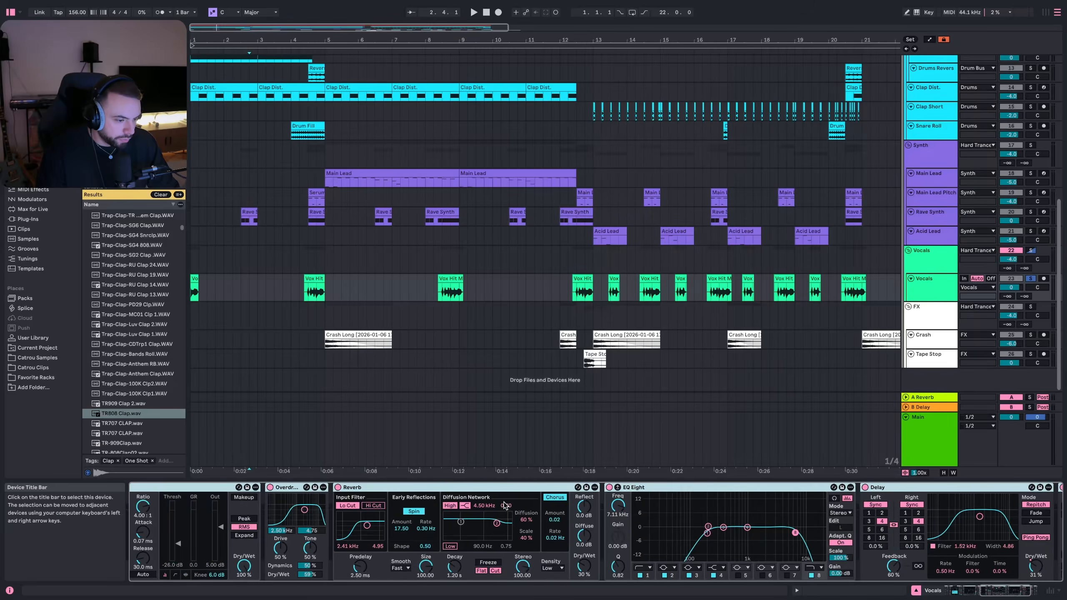
{"action": "scroll", "coordinate": [505, 505], "scroll_direction": "left", "scroll_amount": 10}
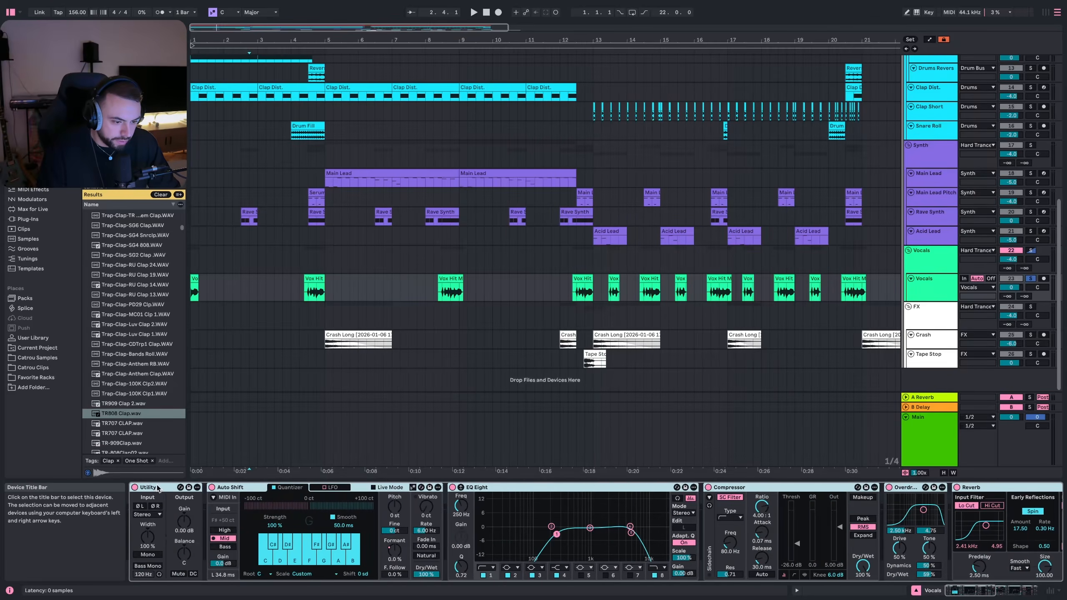
{"action": "left_click", "coordinate": [135, 488]}
{"action": "left_click", "coordinate": [307, 299]}
{"action": "scroll", "coordinate": [307, 299], "scroll_direction": "up", "scroll_amount": 5}
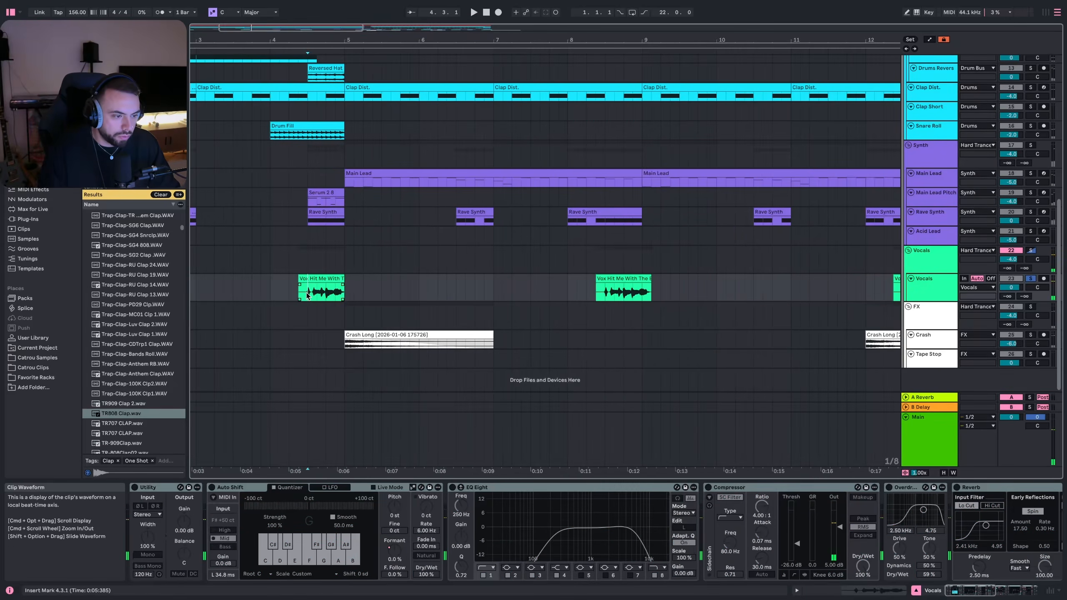
{"action": "key", "text": "space"}
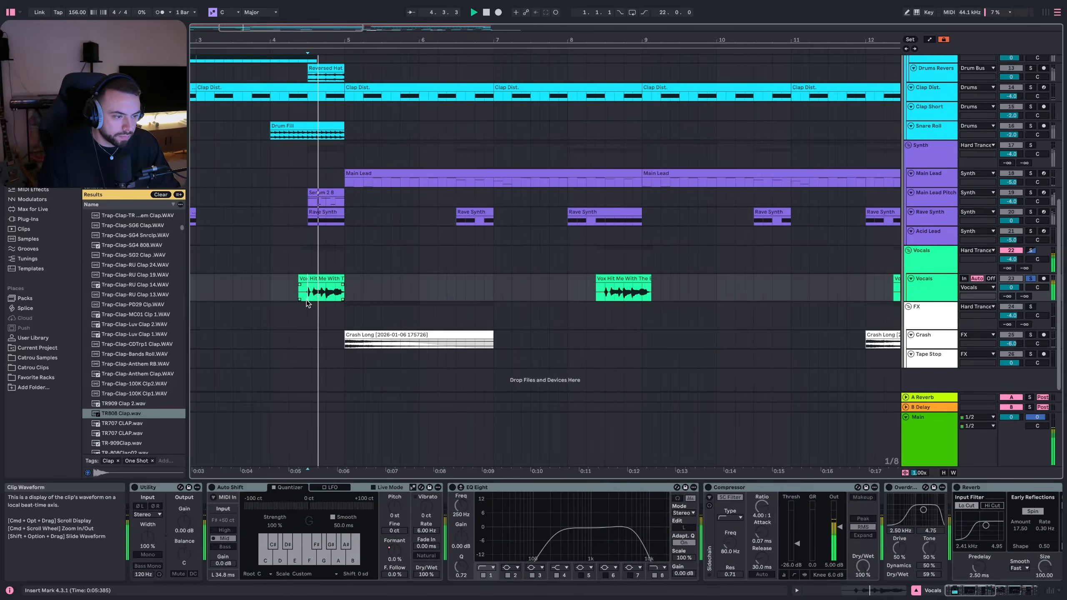
- Turn on the Vocals track's Auto Shift, show its Formant Shift automation and audition the vocal from 12.3.1
{"action": "left_click", "coordinate": [211, 488]}
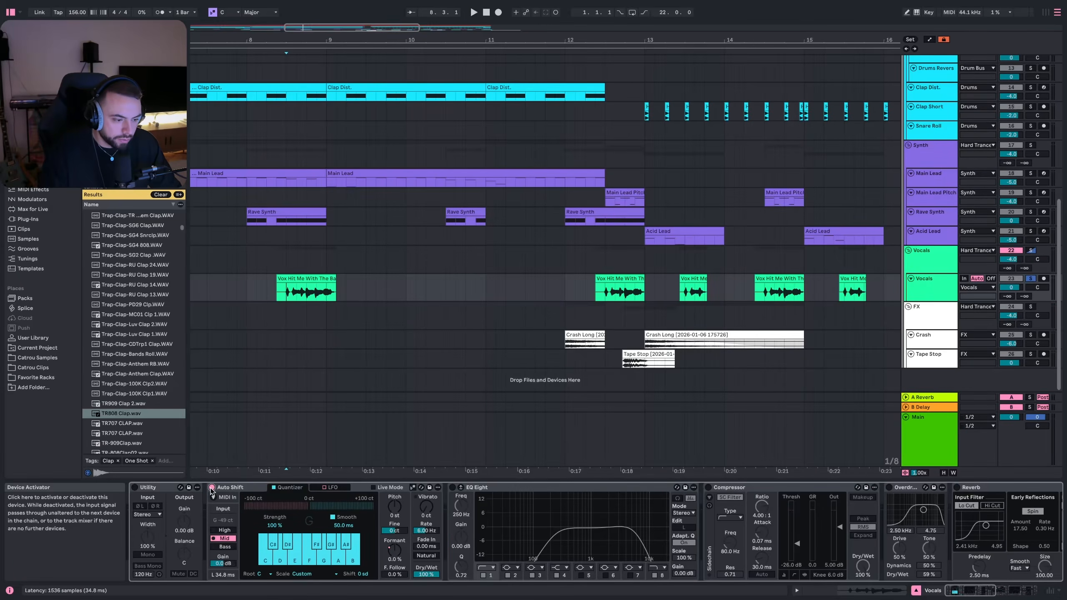
{"action": "right_click", "coordinate": [394, 555]}
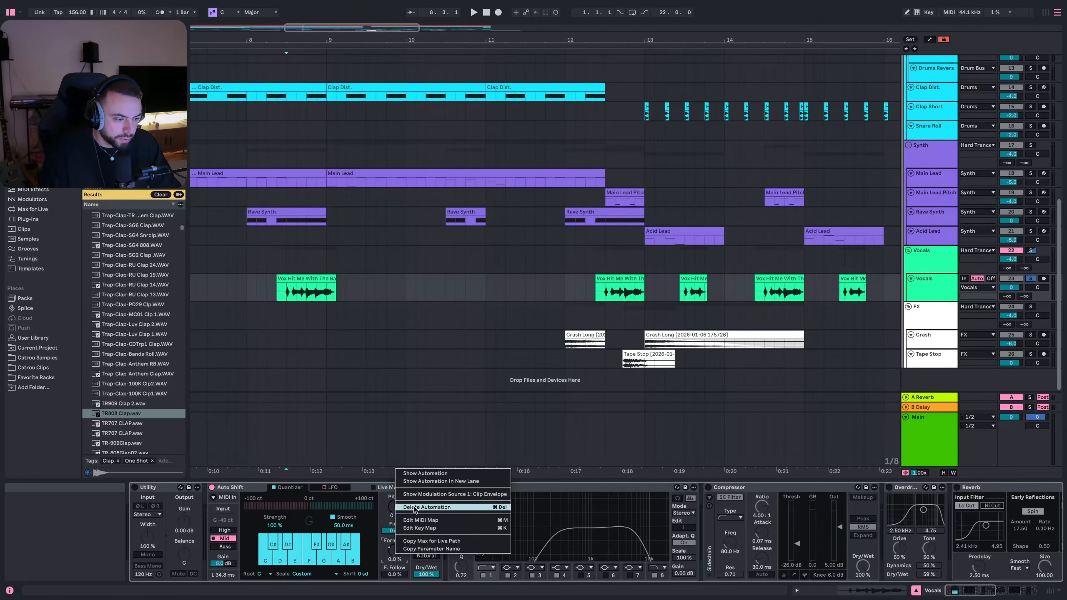
{"action": "left_click", "coordinate": [415, 475]}
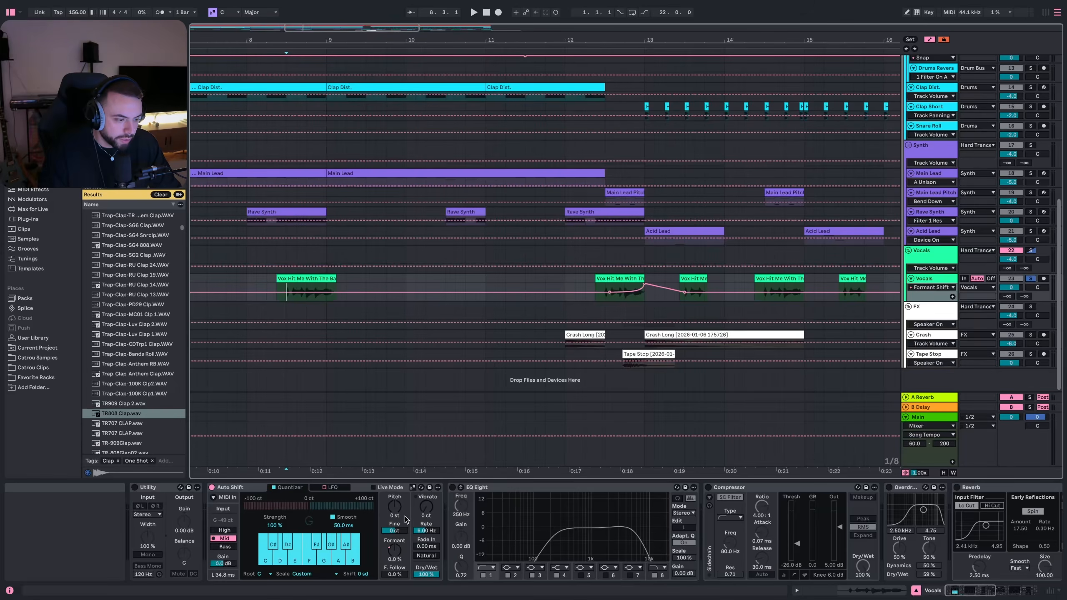
{"action": "left_click", "coordinate": [607, 299]}
{"action": "key", "text": "space"}
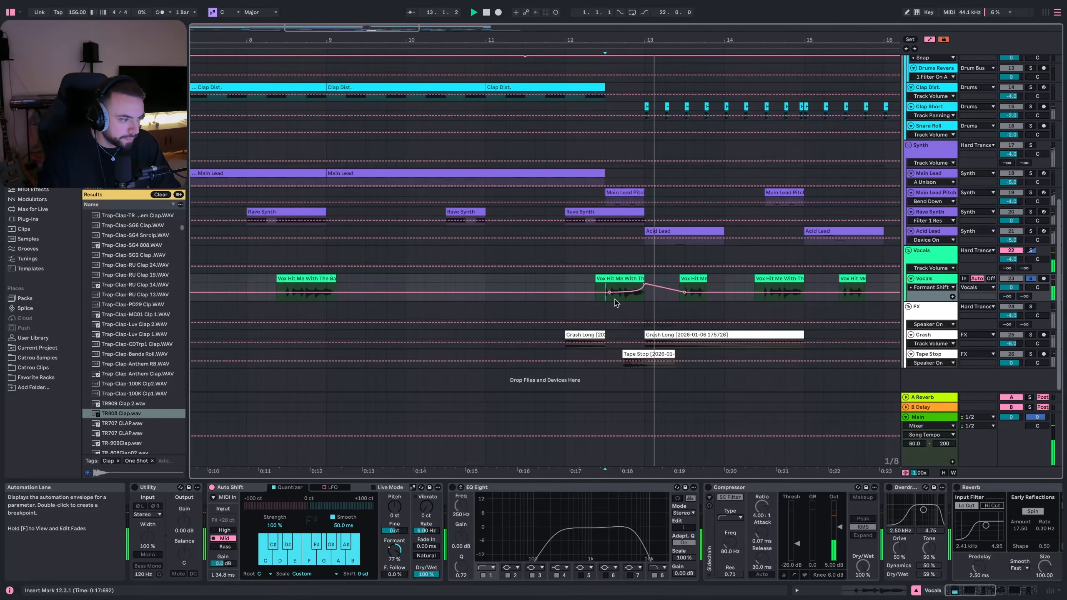
{"action": "key", "text": "space"}
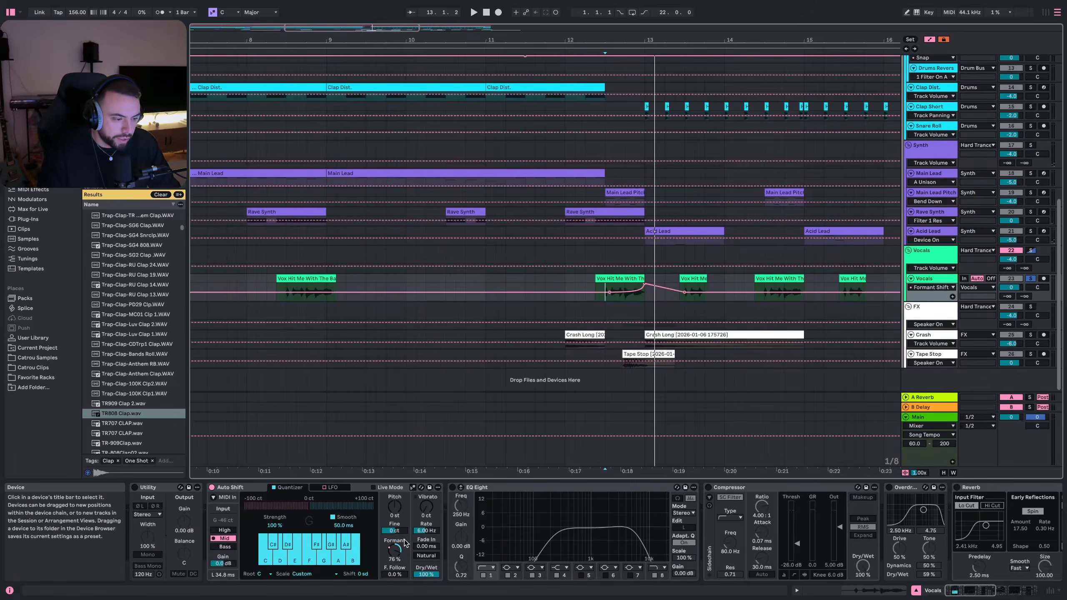
- Turn on the EQ Eight after Auto Shift and audition the vocal hit from 8.3.1
{"action": "left_click", "coordinate": [452, 488]}
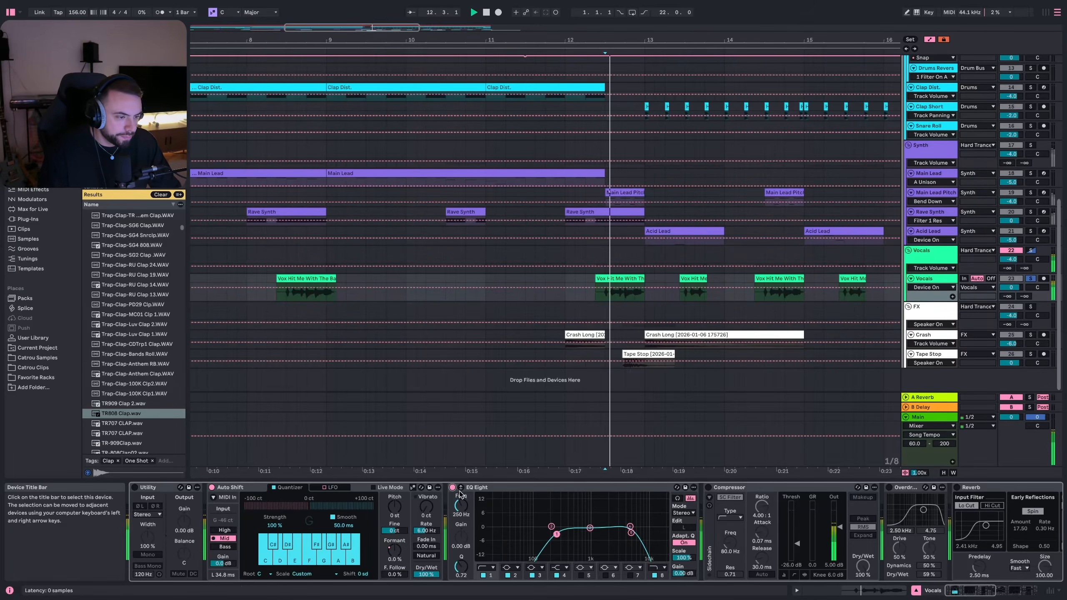
{"action": "left_click", "coordinate": [287, 293]}
{"action": "key", "text": "space"}
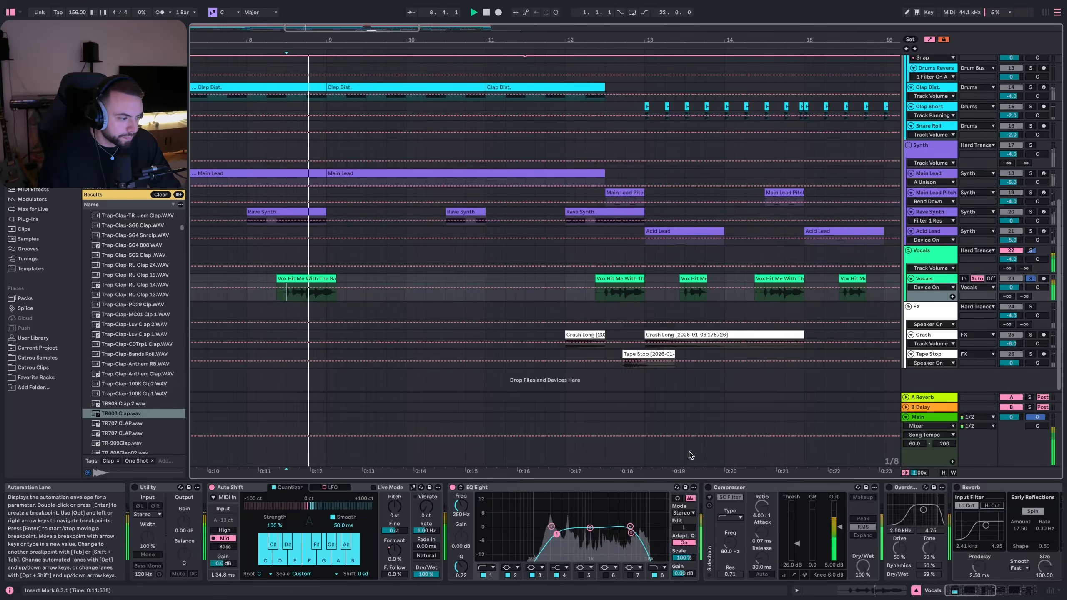
{"action": "key", "text": "space"}
- Turn on the Compressor in the Vocals chain and audition the vocal with it
{"action": "left_click", "coordinate": [717, 489]}
{"action": "left_click", "coordinate": [708, 488]}
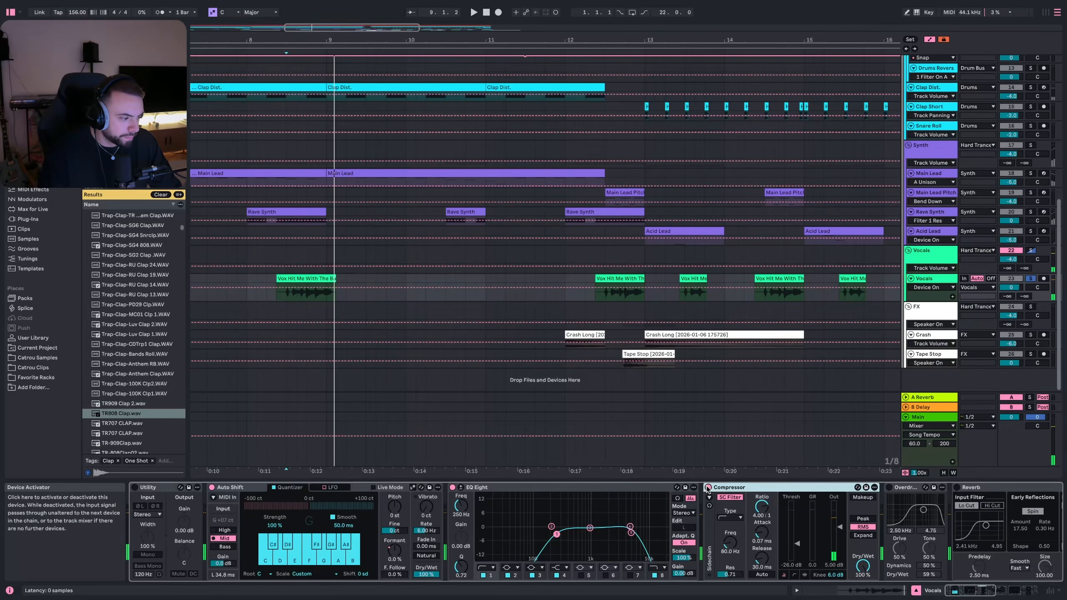
{"action": "key", "text": "space"}
{"action": "key", "text": "space"}
- Turn on the Overdrive in the Vocals chain and audition the distorted vocal hit at bar 8
{"action": "scroll", "coordinate": [724, 491], "scroll_direction": "right", "scroll_amount": 5}
{"action": "scroll", "coordinate": [722, 491], "scroll_direction": "right", "scroll_amount": 4}
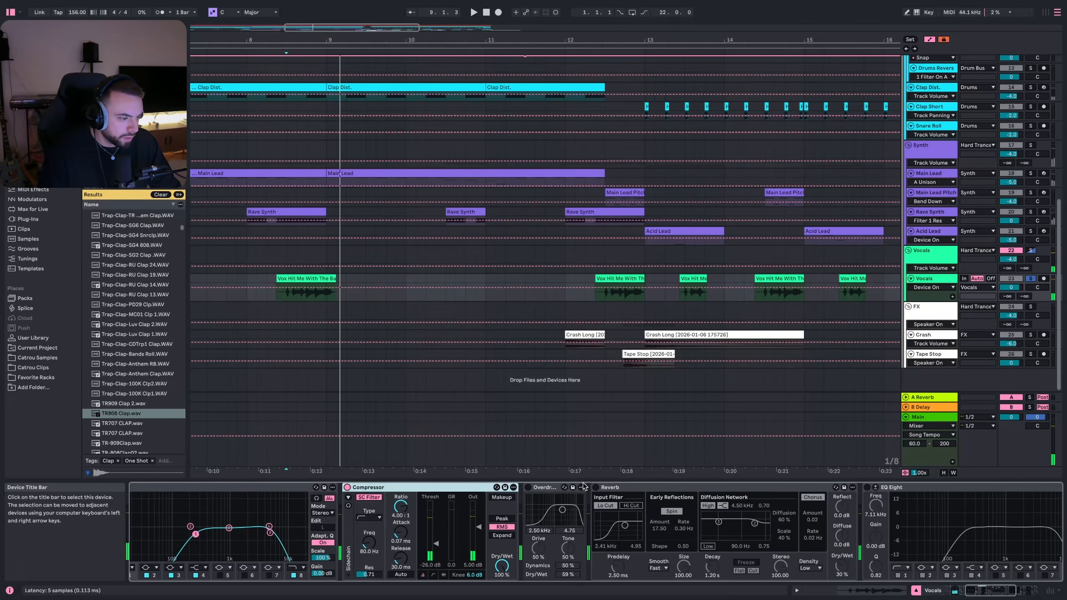
{"action": "left_click", "coordinate": [528, 487]}
{"action": "key", "text": "space"}
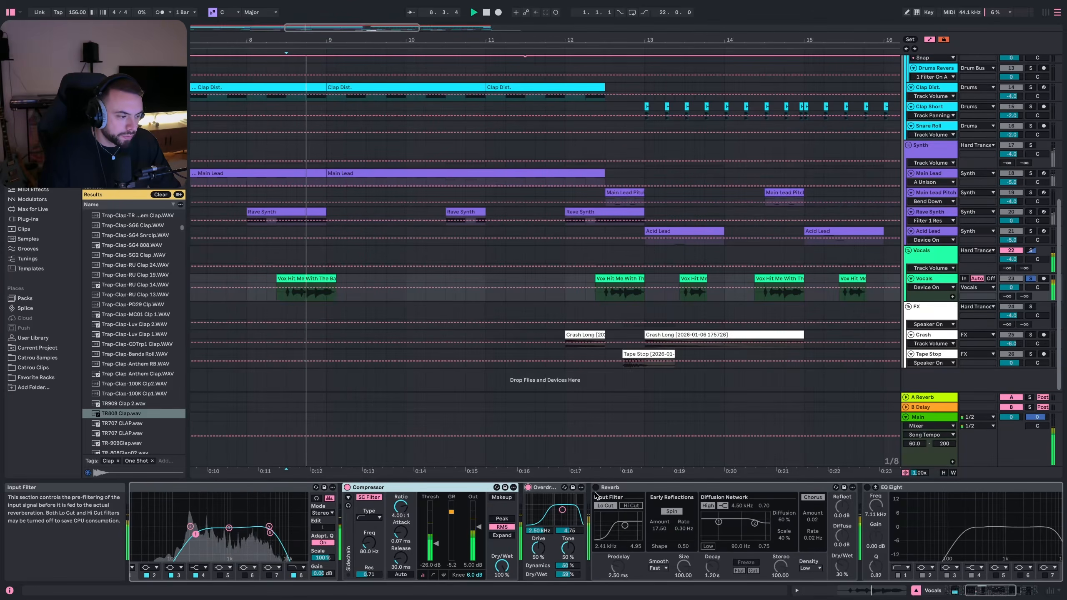
{"action": "key", "text": "space"}
{"action": "key", "text": "space"}
{"action": "key", "text": "space"}
- Turn on the Reverb and the EQ Eight that follows it in the Vocals chain, auditioning the vocal with them
{"action": "left_click", "coordinate": [596, 488]}
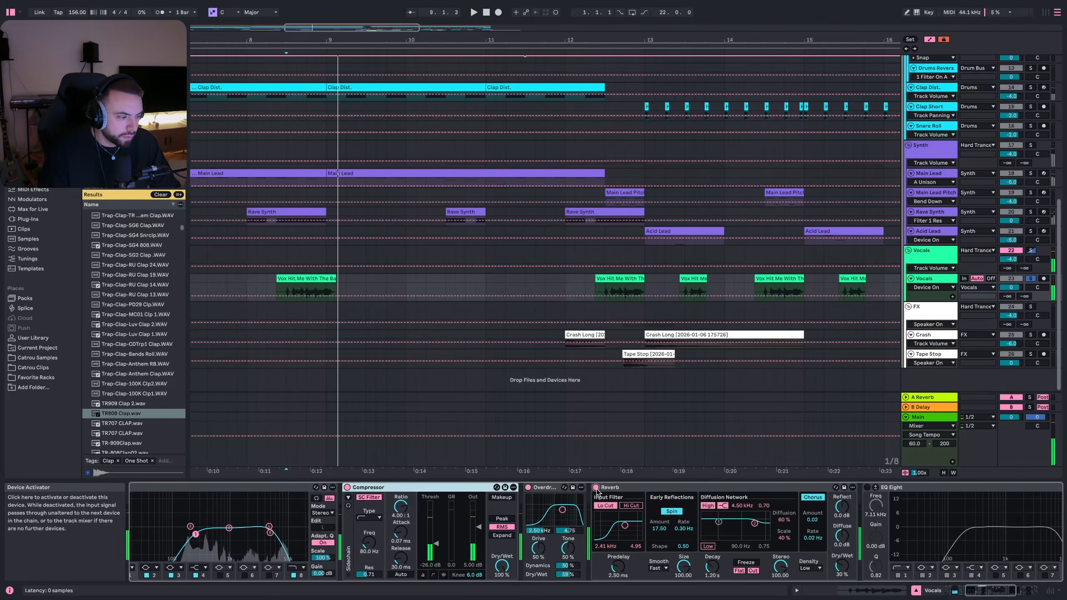
{"action": "key", "text": "space"}
{"action": "scroll", "coordinate": [657, 499], "scroll_direction": "right", "scroll_amount": 9}
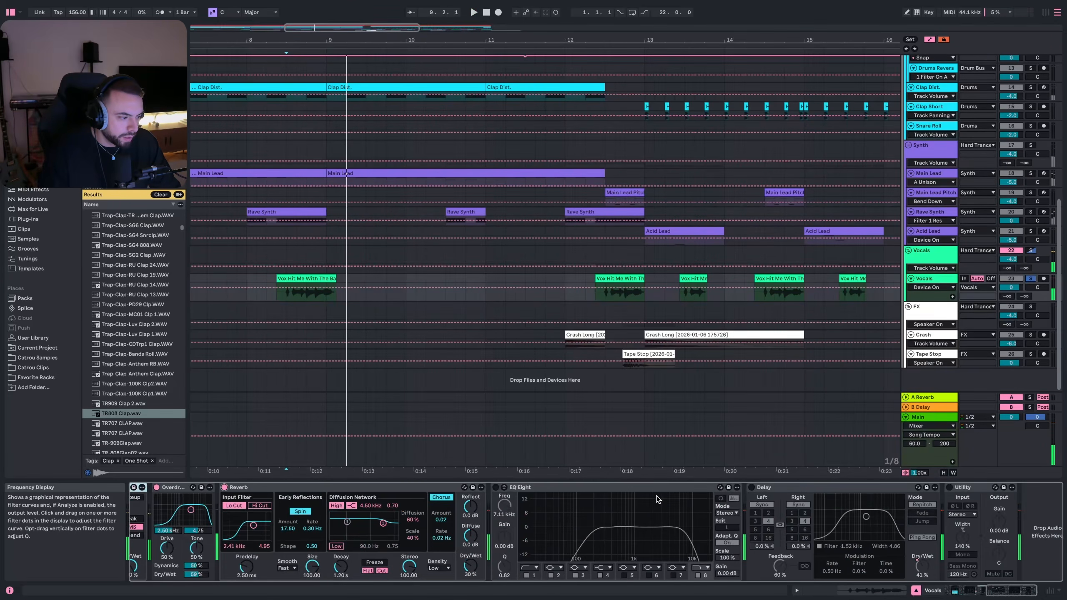
{"action": "left_click", "coordinate": [496, 487]}
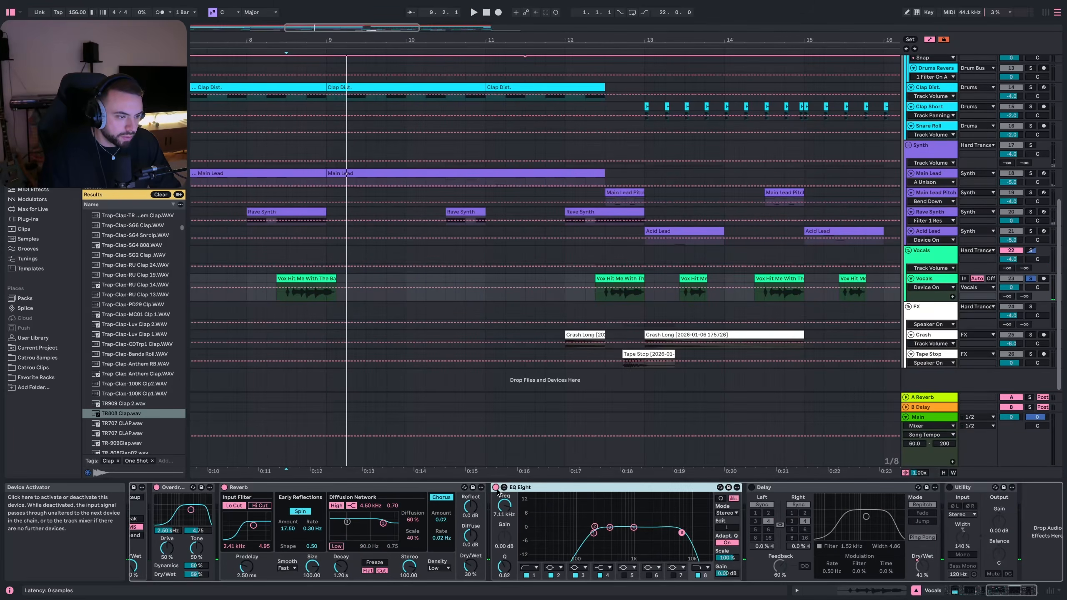
{"action": "key", "text": "space"}
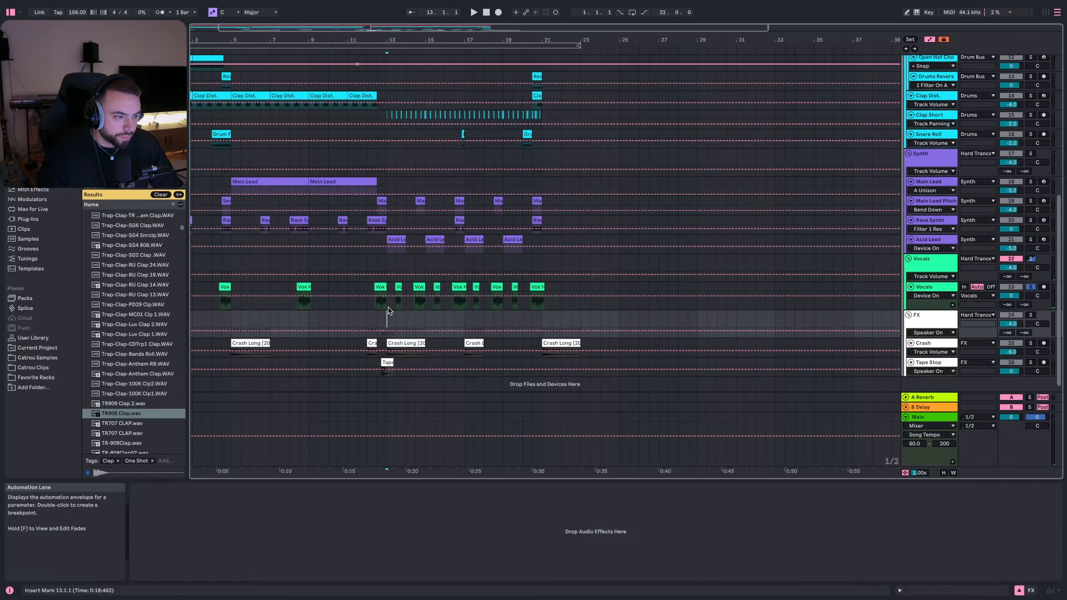
- Compare how the vocal hits and the lead synth clips are arranged from 13.1.1 to 21.1.1, highlighting each range
{"action": "left_click", "coordinate": [389, 308]}
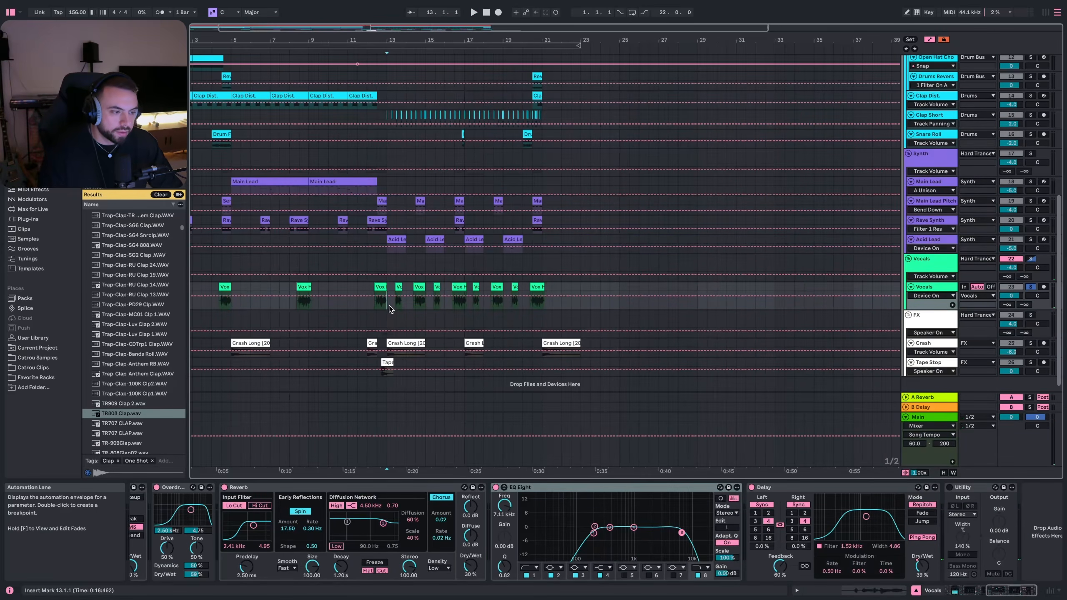
{"action": "left_click_drag", "start_coordinate": [388, 309], "coordinate": [545, 305]}
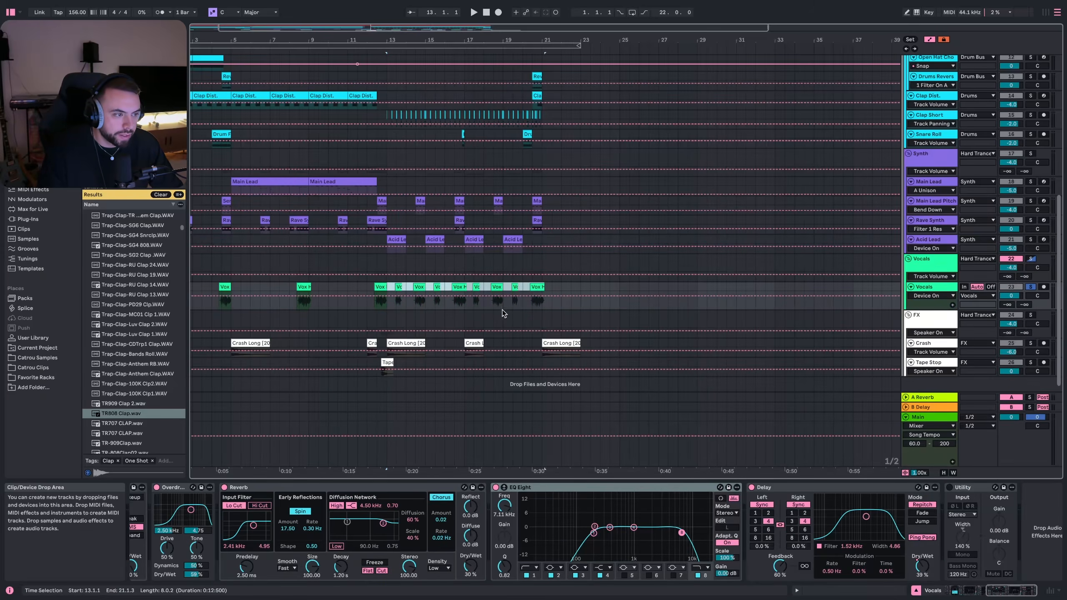
{"action": "scroll", "coordinate": [396, 326], "scroll_direction": "up", "scroll_amount": 1}
{"action": "scroll", "coordinate": [393, 328], "scroll_direction": "up", "scroll_amount": 1}
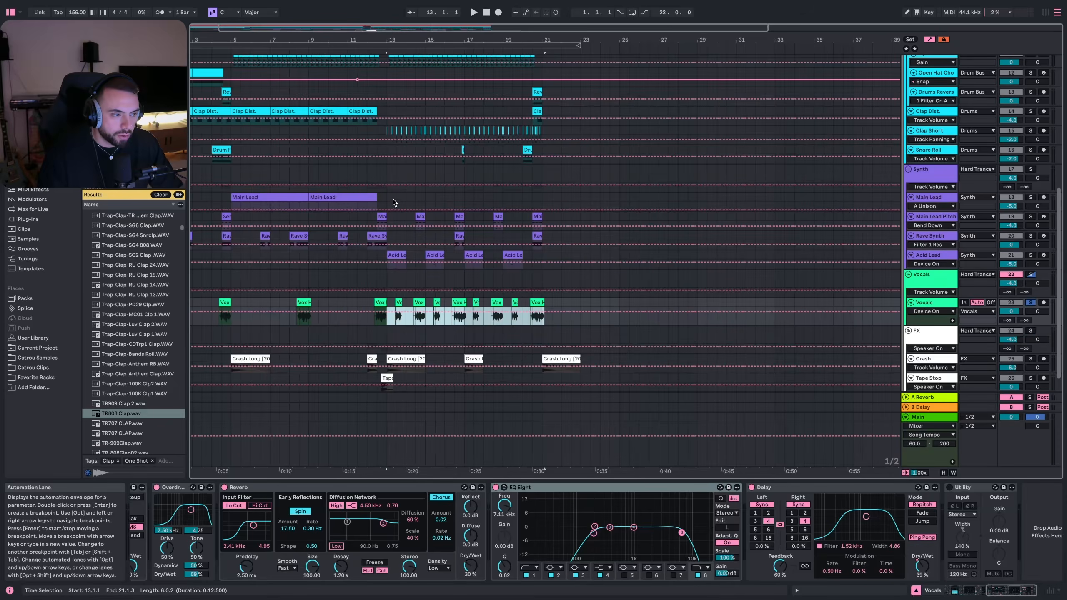
{"action": "left_click_drag", "start_coordinate": [394, 202], "coordinate": [233, 197]}
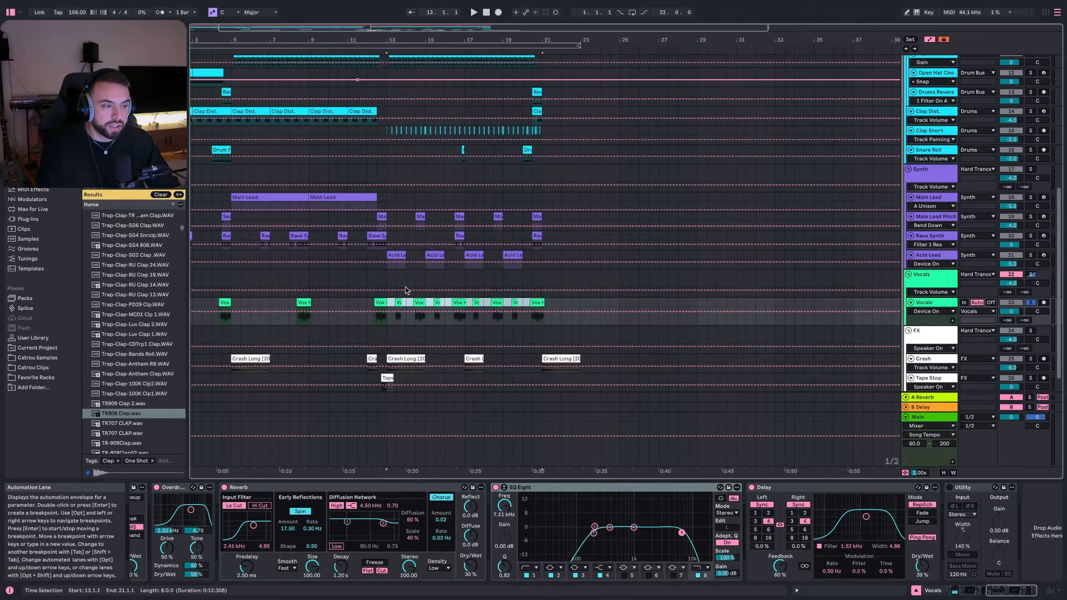
{"action": "left_click", "coordinate": [240, 277]}
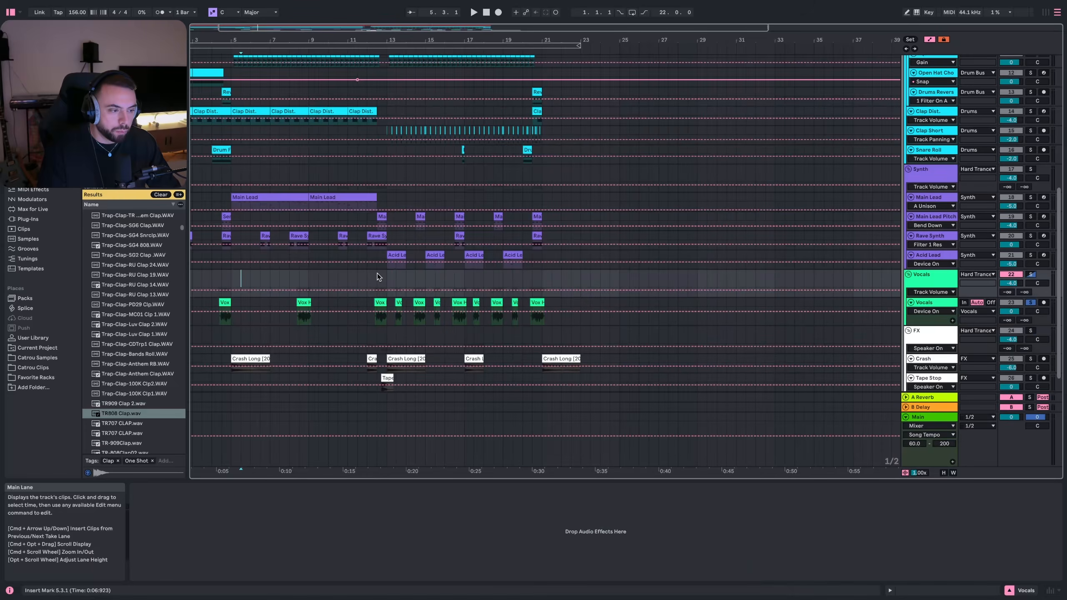
{"action": "left_click_drag", "start_coordinate": [383, 276], "coordinate": [542, 215]}
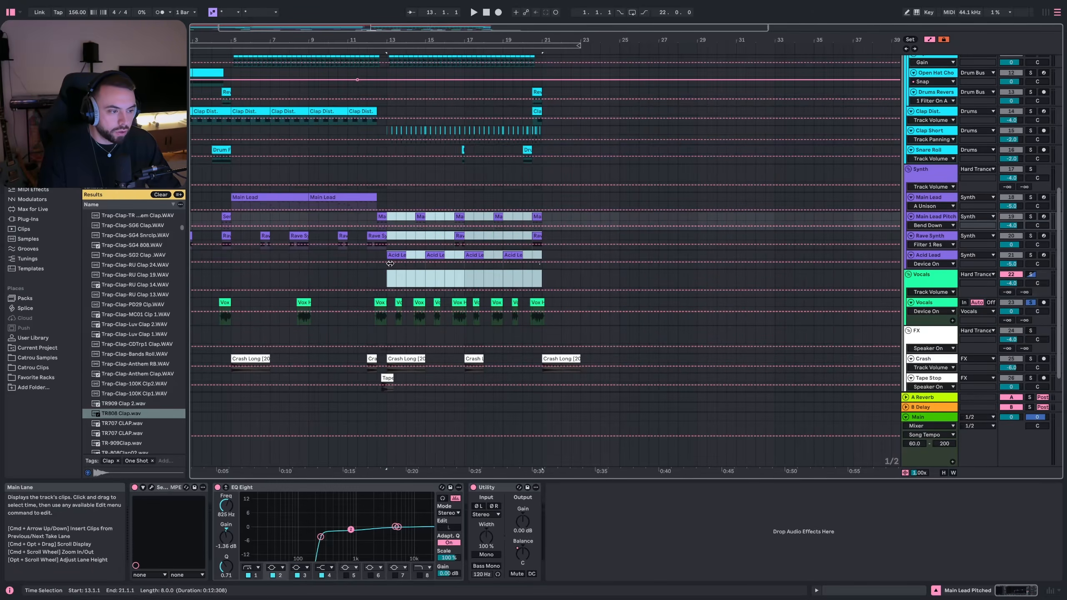
{"action": "left_click", "coordinate": [390, 303]}
{"action": "left_click", "coordinate": [543, 312]}
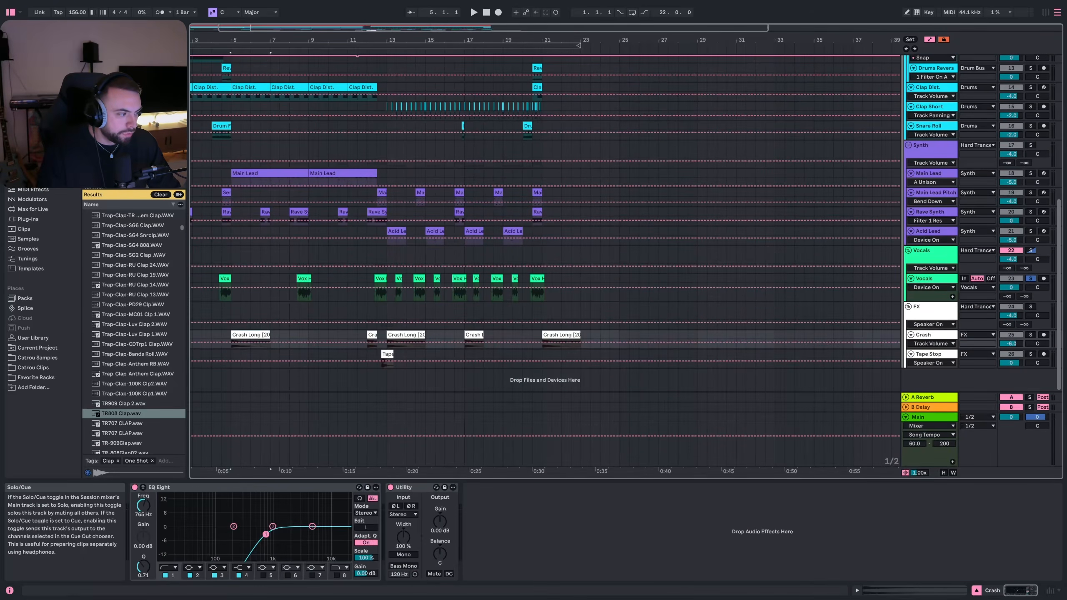
- Solo the Crash and Tape Stop tracks in turn, auditioning the crash from 5.1.1 and the tape stop from 12.3.1
{"action": "left_click", "coordinate": [941, 312]}
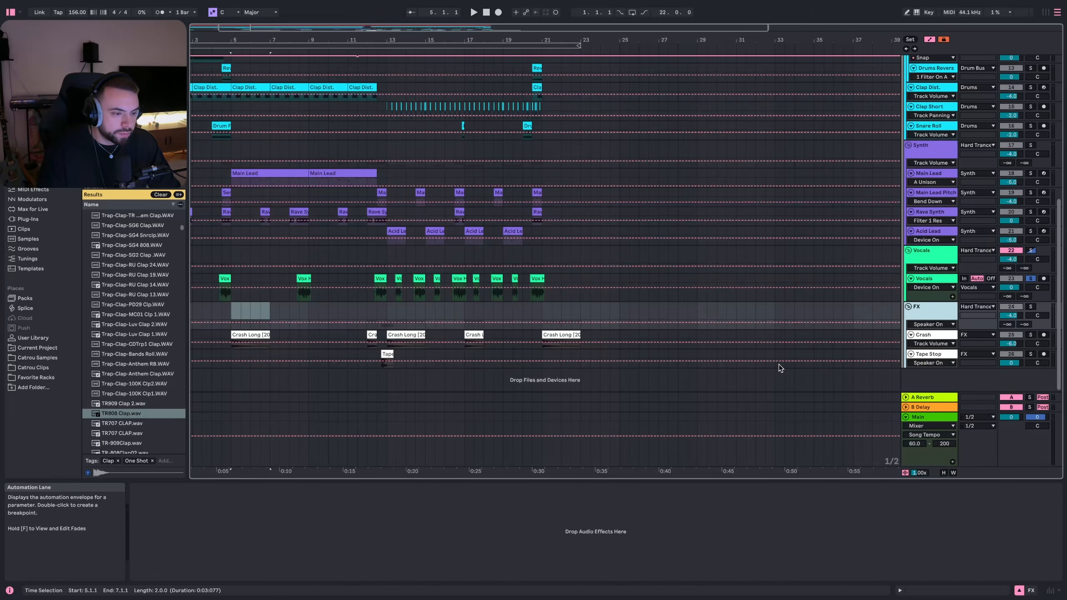
{"action": "left_click", "coordinate": [231, 333]}
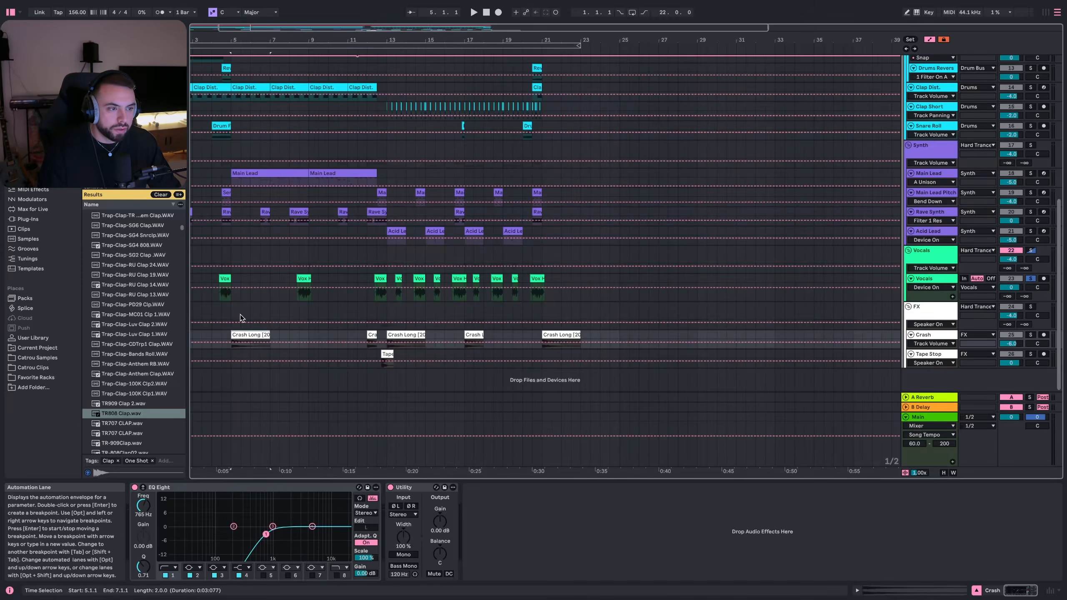
{"action": "scroll", "coordinate": [250, 308], "scroll_direction": "up", "scroll_amount": 2}
{"action": "scroll", "coordinate": [250, 307], "scroll_direction": "up", "scroll_amount": 3}
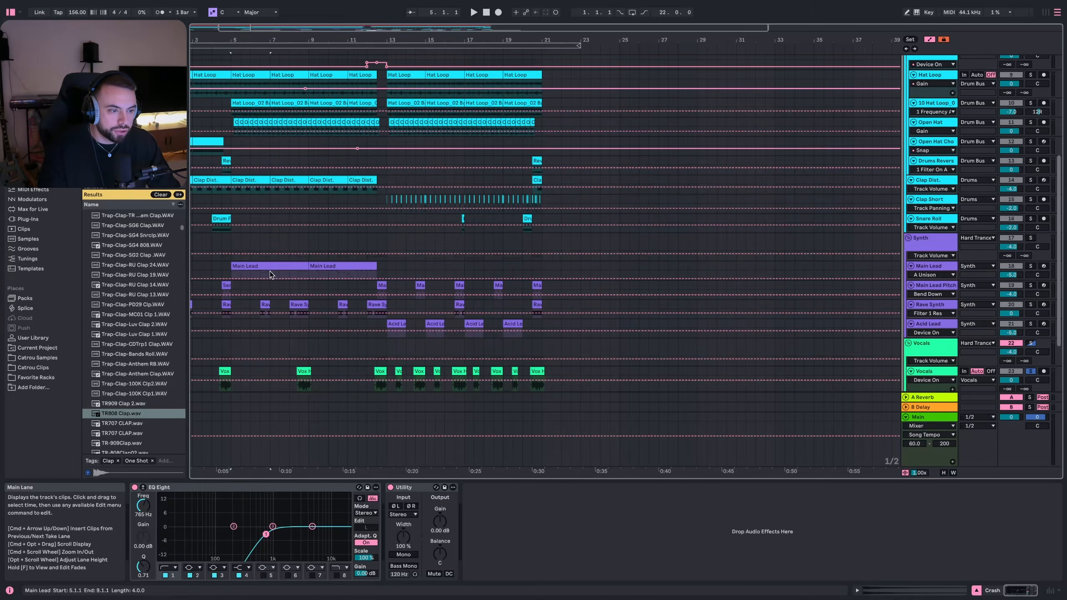
{"action": "scroll", "coordinate": [269, 356], "scroll_direction": "down", "scroll_amount": 5}
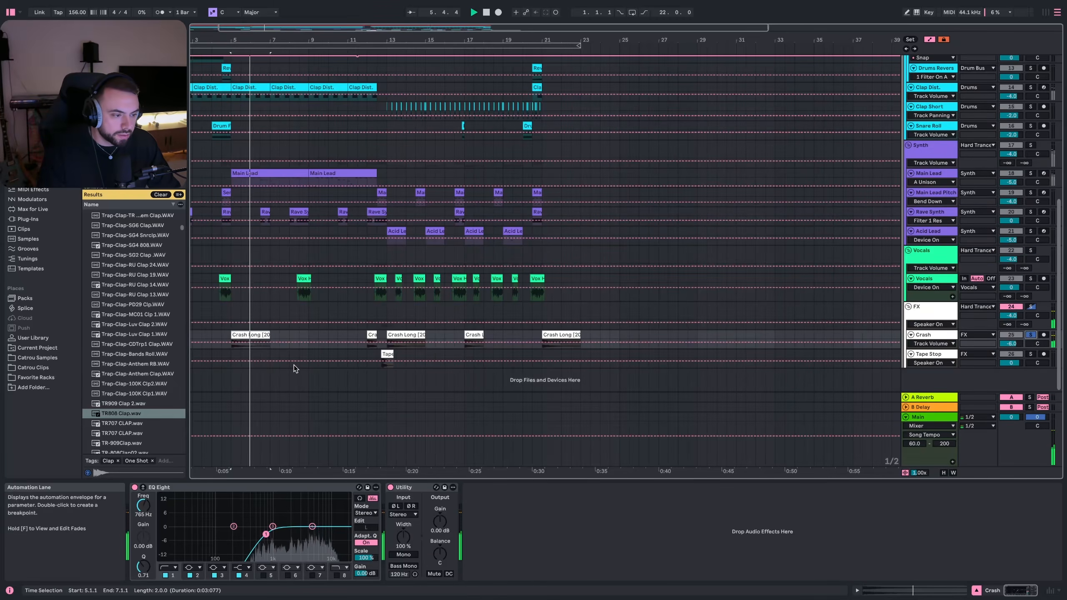
{"action": "left_click", "coordinate": [373, 358]}
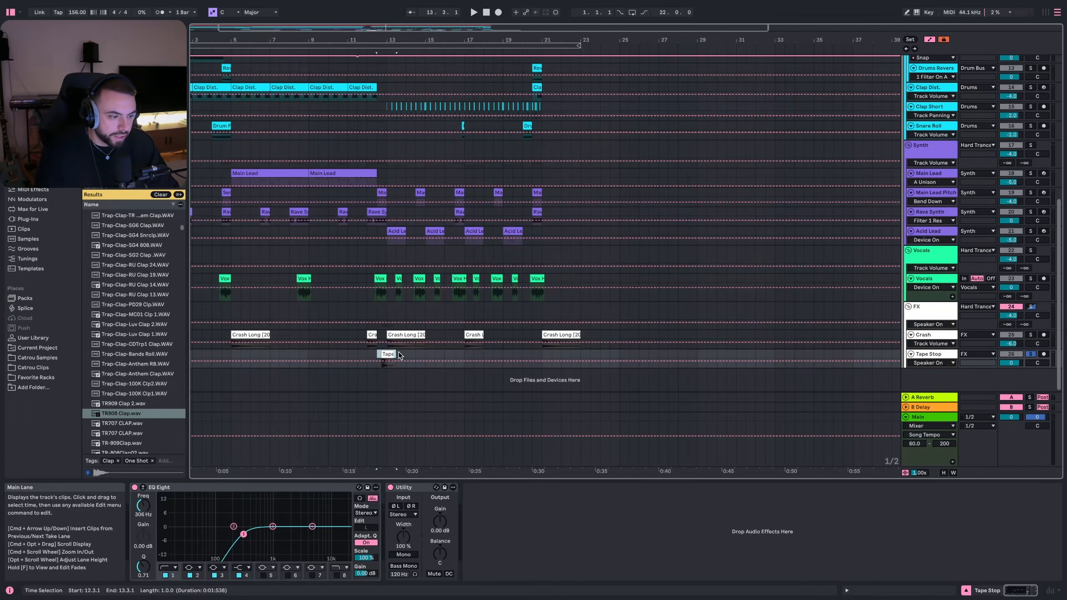
{"action": "key", "text": "space"}
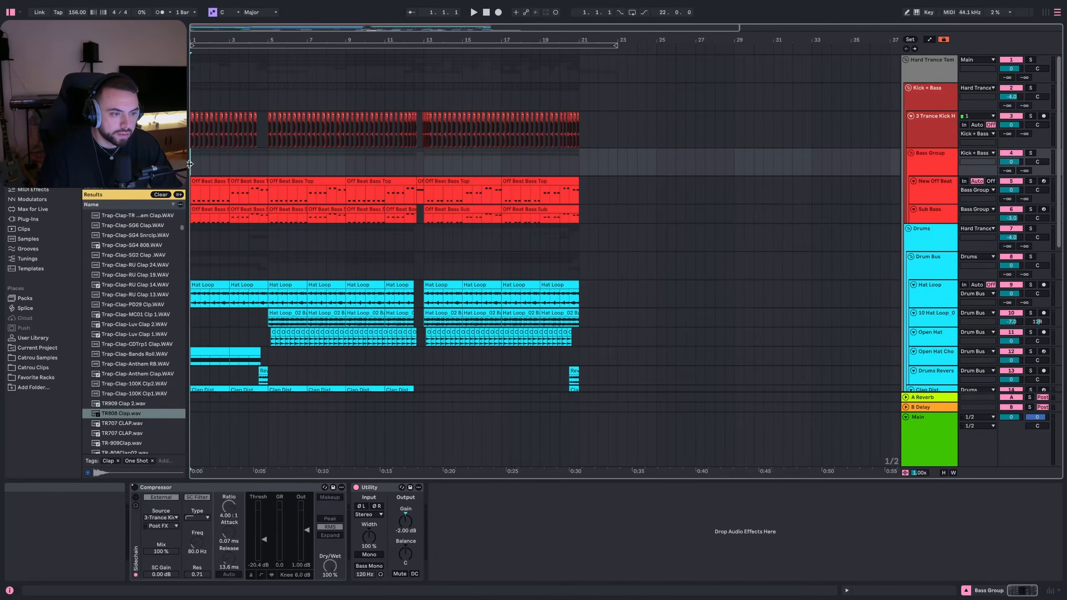
- Highlight the Bass Group and its bass clips from 1.1.1 to 5.1.1 and play the full arrangement with nothing soloed
{"action": "scroll", "coordinate": [192, 164], "scroll_direction": "up", "scroll_amount": 3}
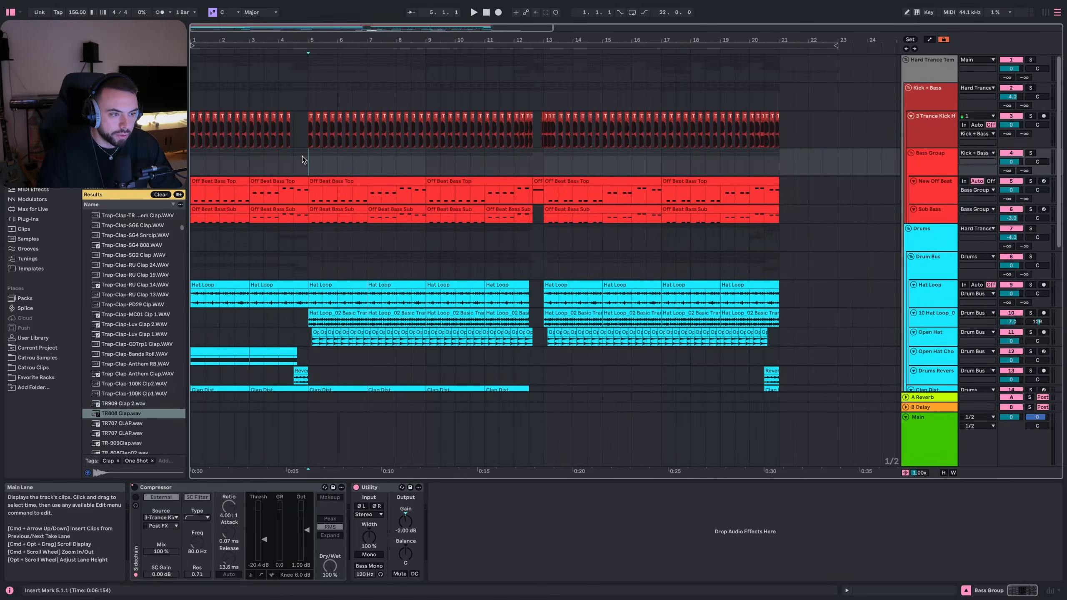
{"action": "left_click_drag", "start_coordinate": [302, 160], "coordinate": [198, 198]}
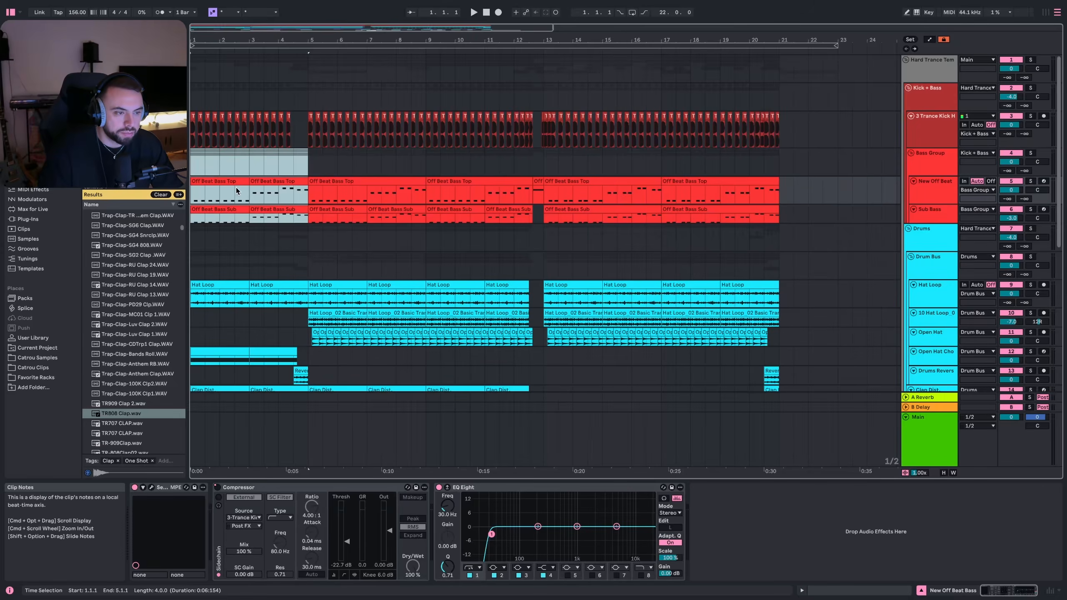
{"action": "key", "text": "space"}
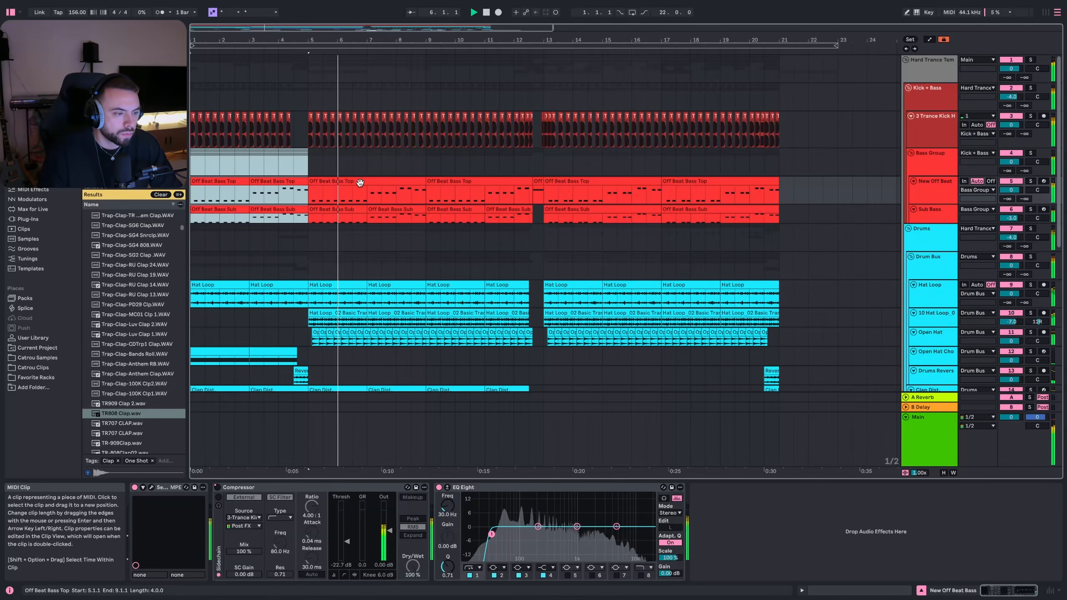
{"action": "scroll", "coordinate": [348, 194], "scroll_direction": "down", "scroll_amount": 3}
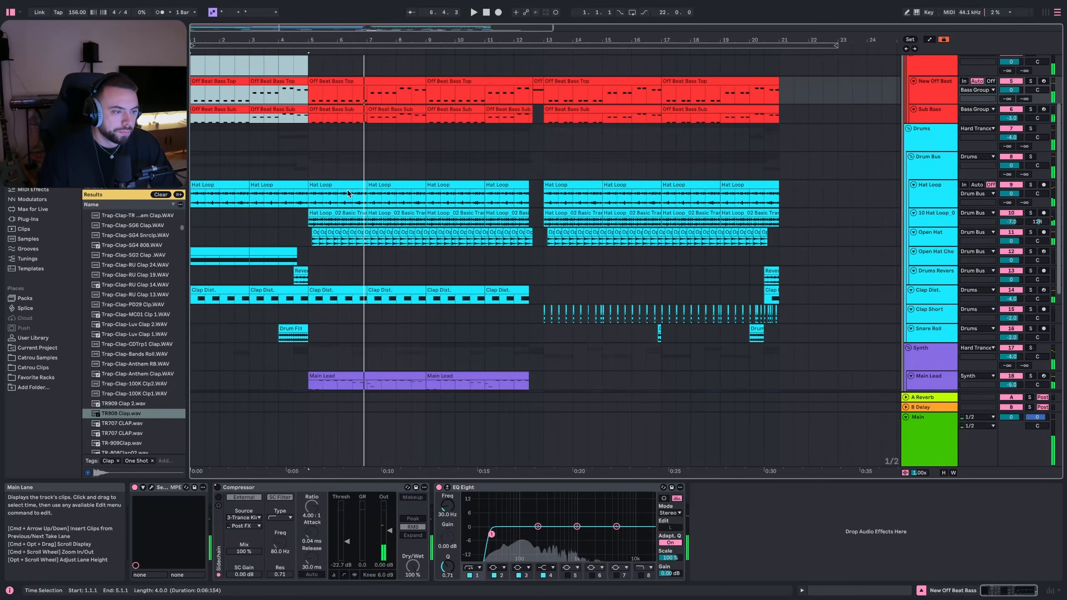
- Stop playback and highlight the Main Lead lane from 5.1.1 to 13.1.1 to review how the lead is arranged
{"action": "key", "text": "space"}
{"action": "scroll", "coordinate": [348, 194], "scroll_direction": "down", "scroll_amount": 1}
{"action": "left_click_drag", "start_coordinate": [321, 335], "coordinate": [548, 330]}
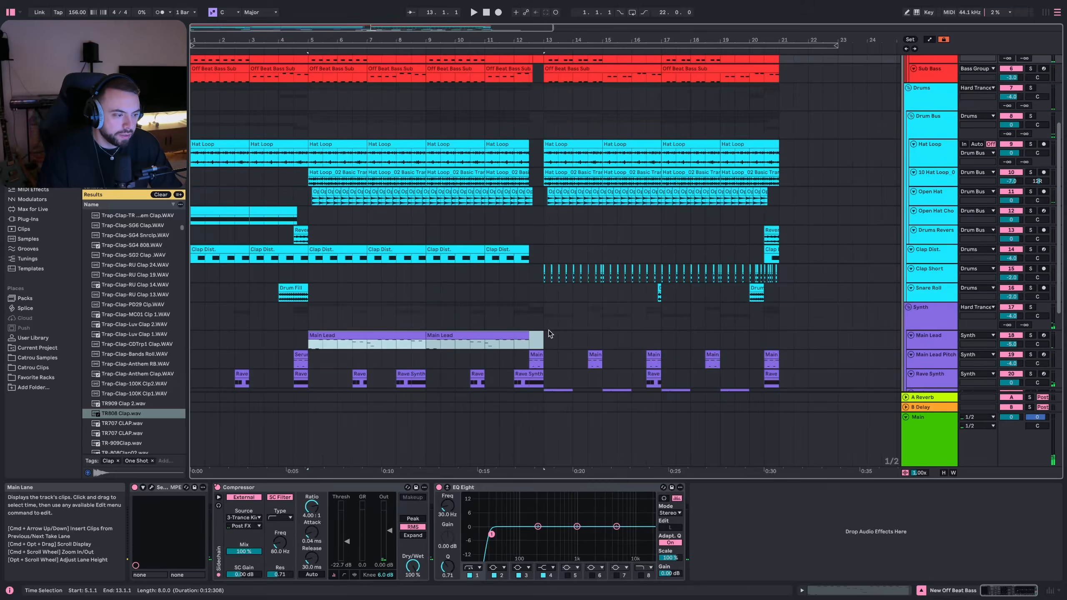
{"action": "scroll", "coordinate": [509, 332], "scroll_direction": "up", "scroll_amount": 1}
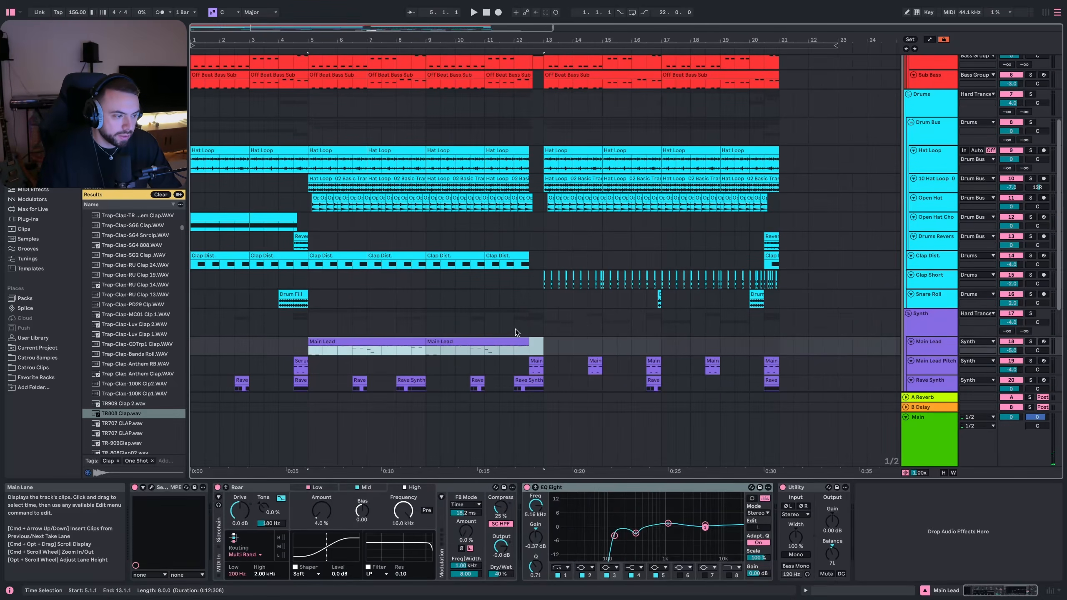
- Play the full arrangement from 12.1.1 to hear the transition into the second section at bar 13
{"action": "left_click", "coordinate": [515, 329]}
{"action": "scroll", "coordinate": [483, 324], "scroll_direction": "right", "scroll_amount": 2}
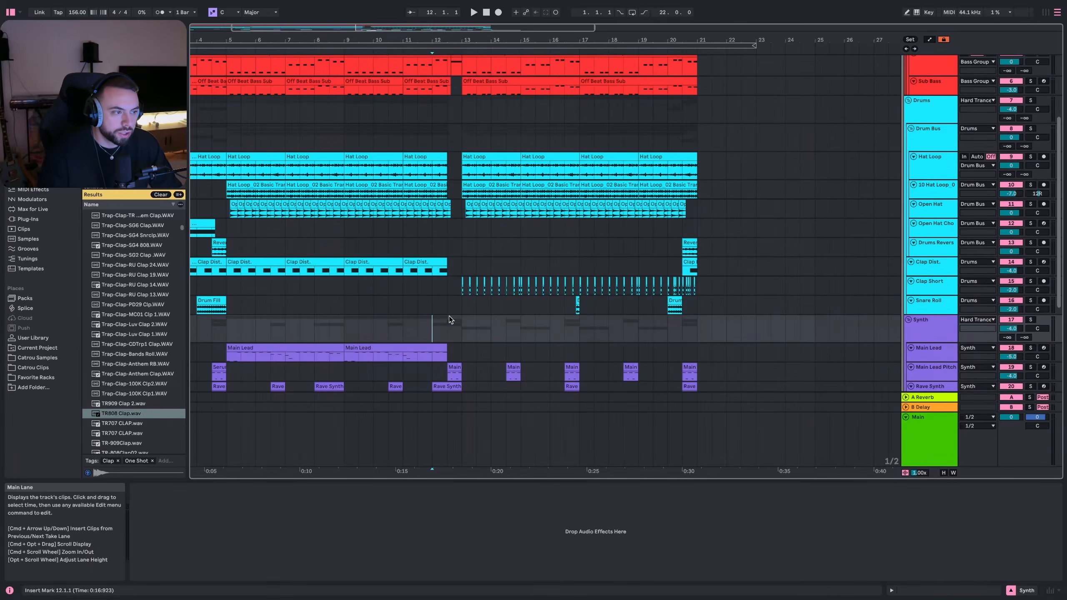
{"action": "scroll", "coordinate": [448, 316], "scroll_direction": "up", "scroll_amount": 1}
{"action": "left_click", "coordinate": [450, 268]}
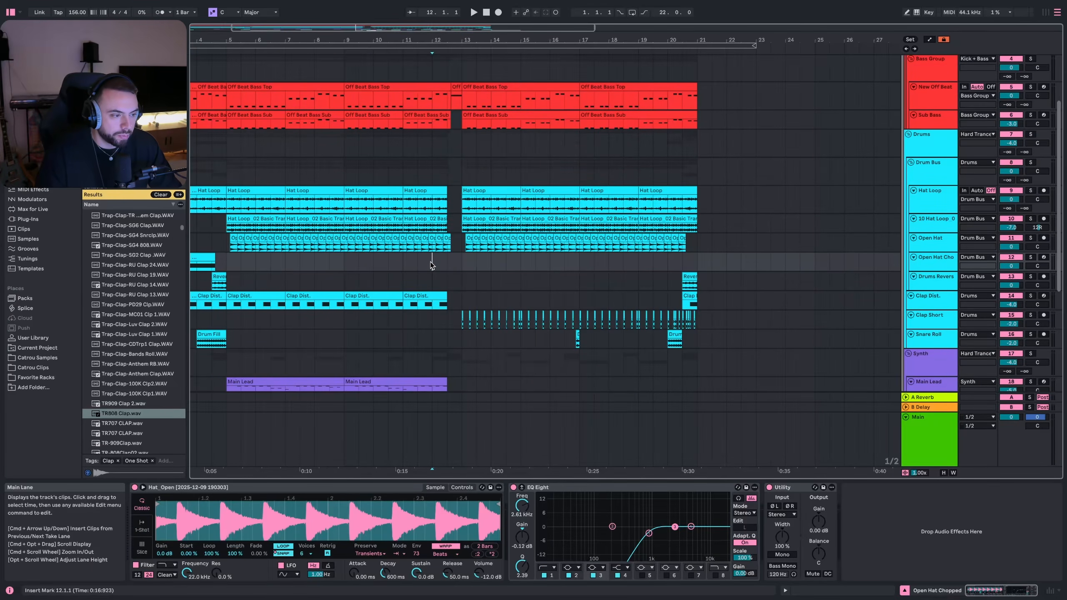
{"action": "key", "text": "space"}
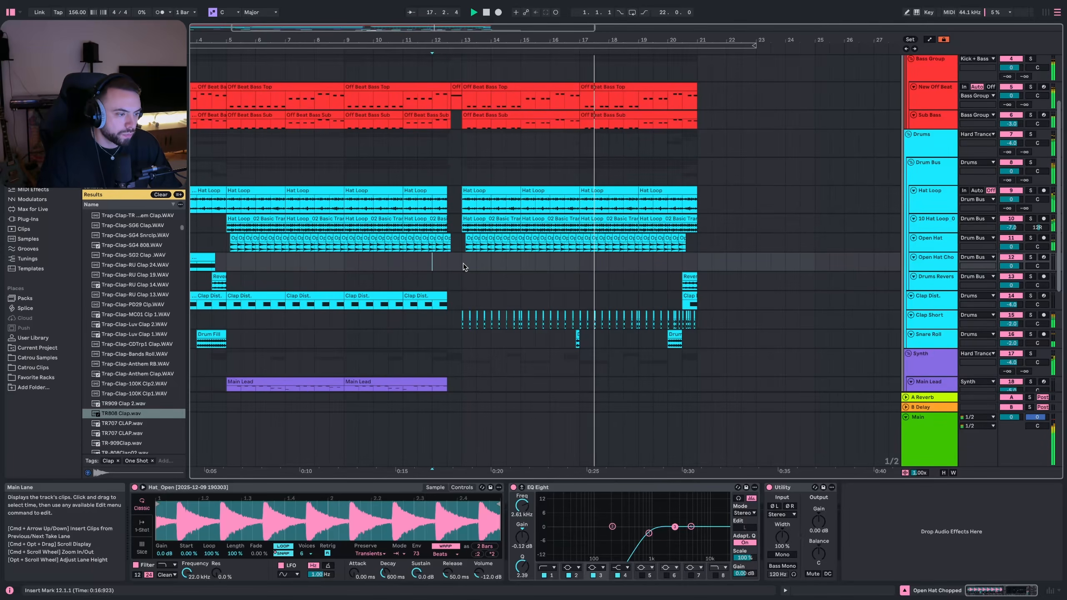
{"action": "left_click", "coordinate": [464, 263]}
{"action": "key", "text": "space"}
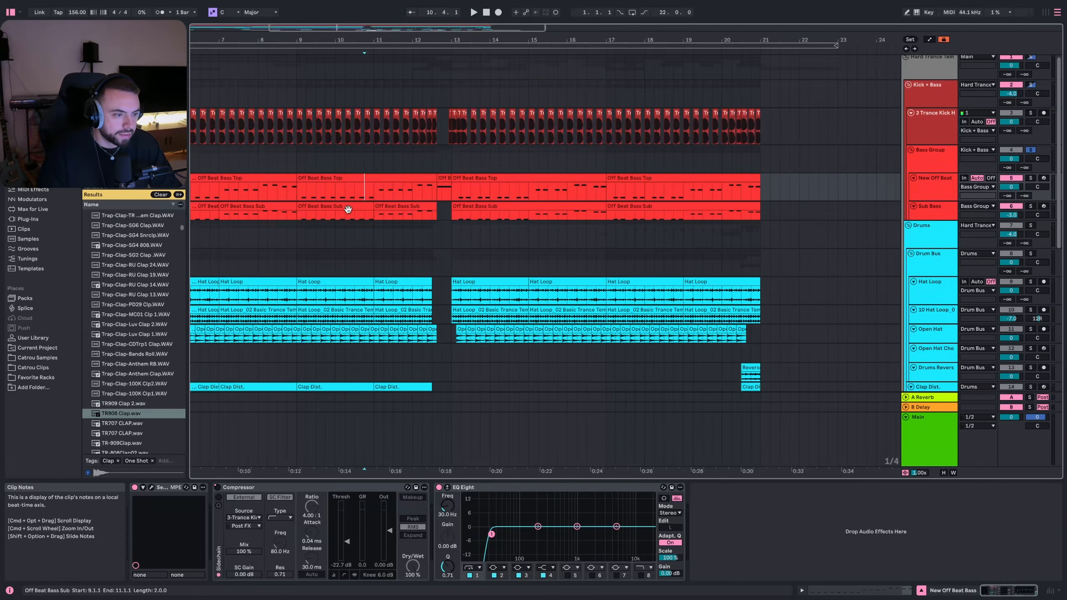
- Audition the soloed Bass Group from 9.1.1 and again from 13.1.1 to compare the bass in both sections
{"action": "left_click", "coordinate": [301, 192]}
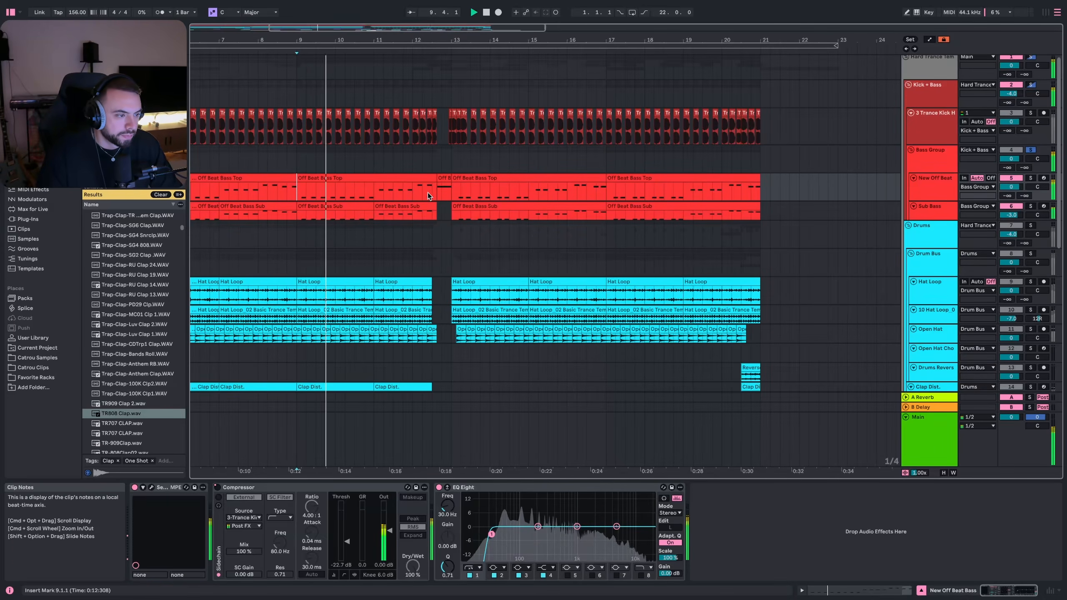
{"action": "left_click", "coordinate": [451, 191]}
{"action": "key", "text": "space"}
{"action": "key", "text": "space"}
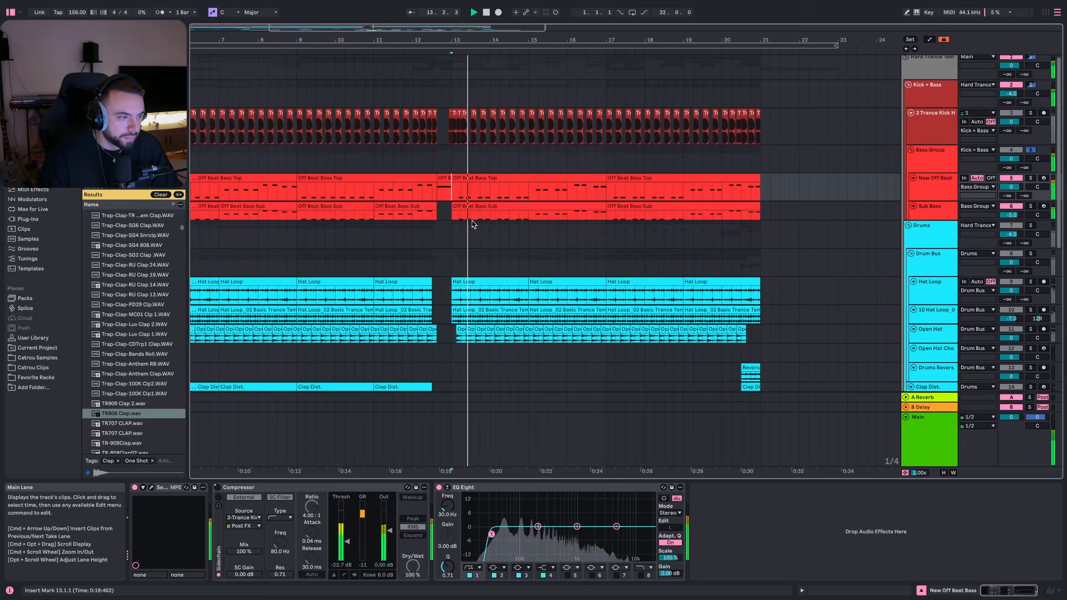
{"action": "key", "text": "space"}
- Examine the Bass Group's sidechain Compressor against the kick pattern and play the soloed bass from 13.1.1
{"action": "left_click", "coordinate": [930, 164]}
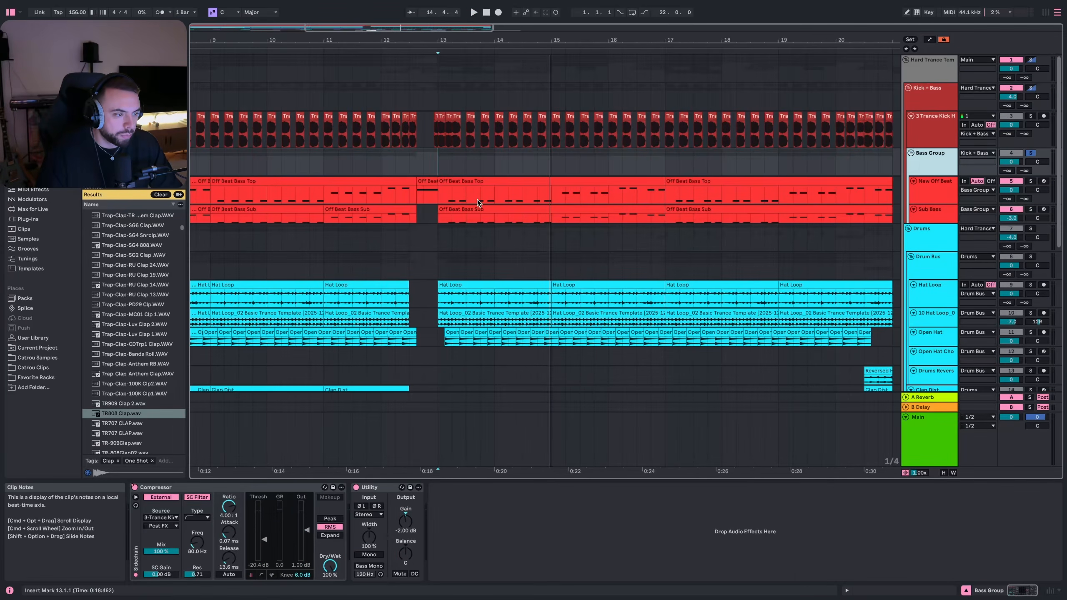
{"action": "scroll", "coordinate": [477, 193], "scroll_direction": "right", "scroll_amount": 1}
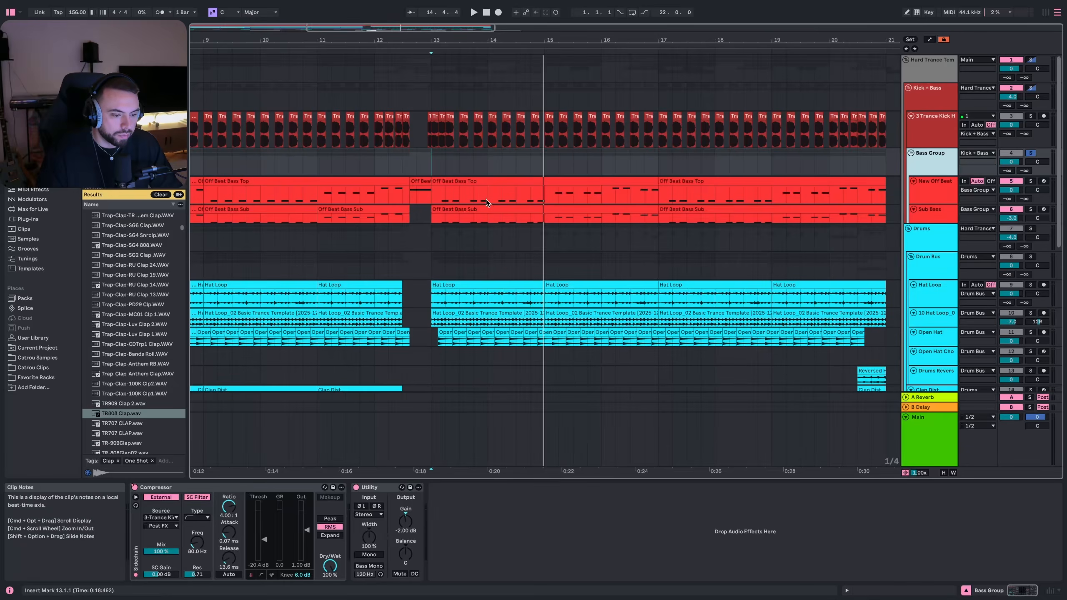
{"action": "scroll", "coordinate": [485, 172], "scroll_direction": "up", "scroll_amount": 8}
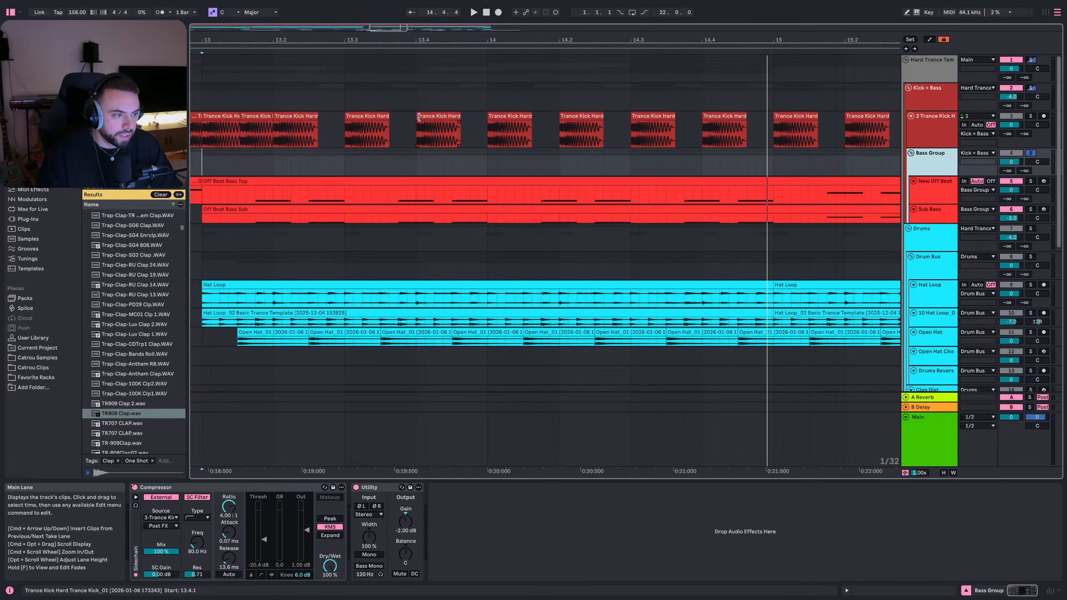
{"action": "scroll", "coordinate": [443, 159], "scroll_direction": "down", "scroll_amount": 2}
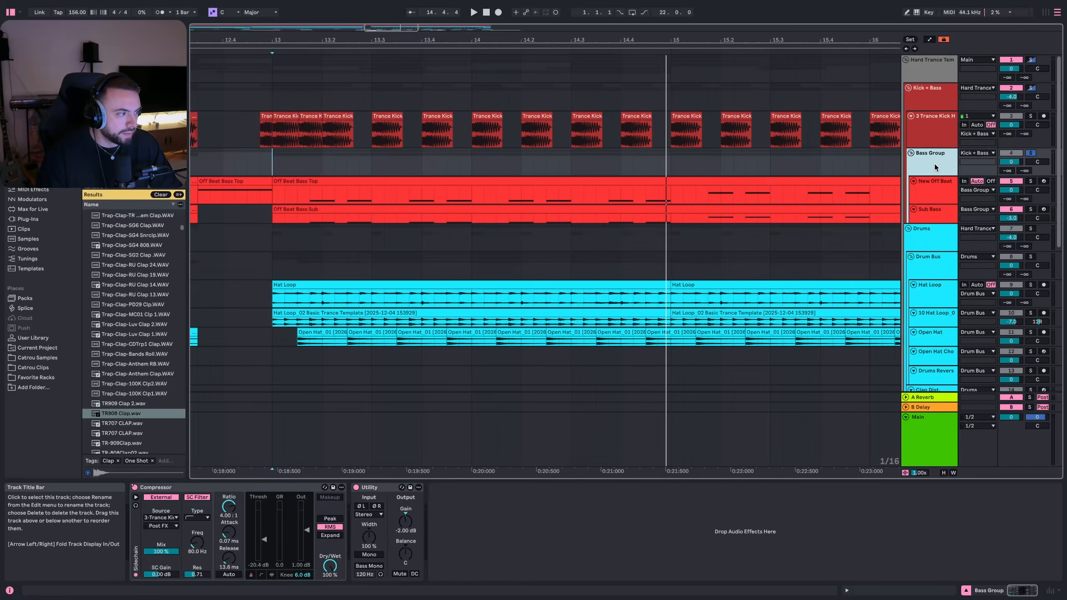
{"action": "left_click", "coordinate": [214, 489]}
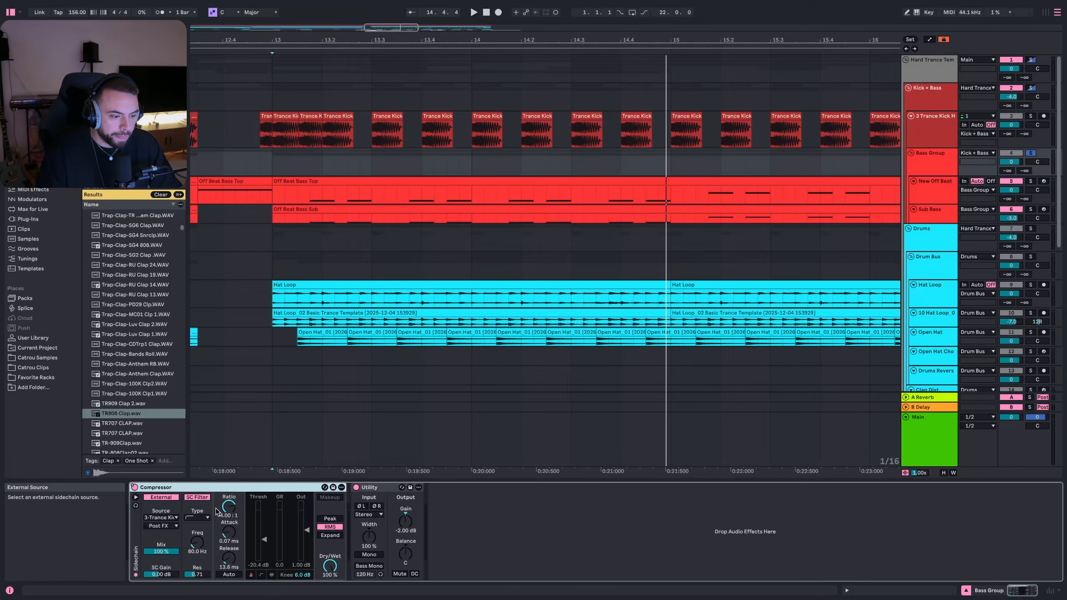
{"action": "key", "text": "space"}
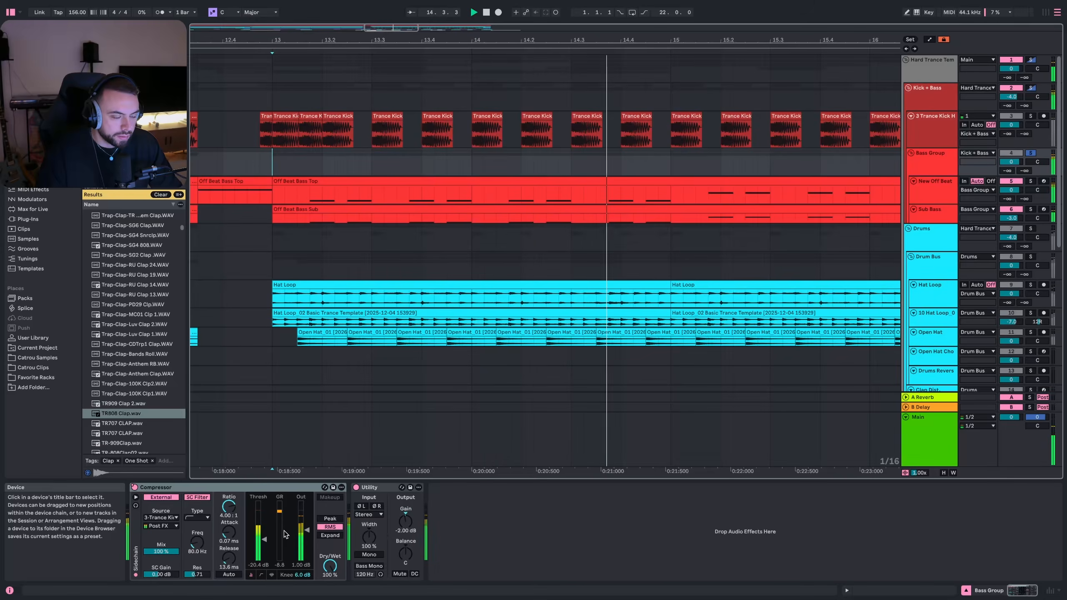
{"action": "key", "text": "space"}
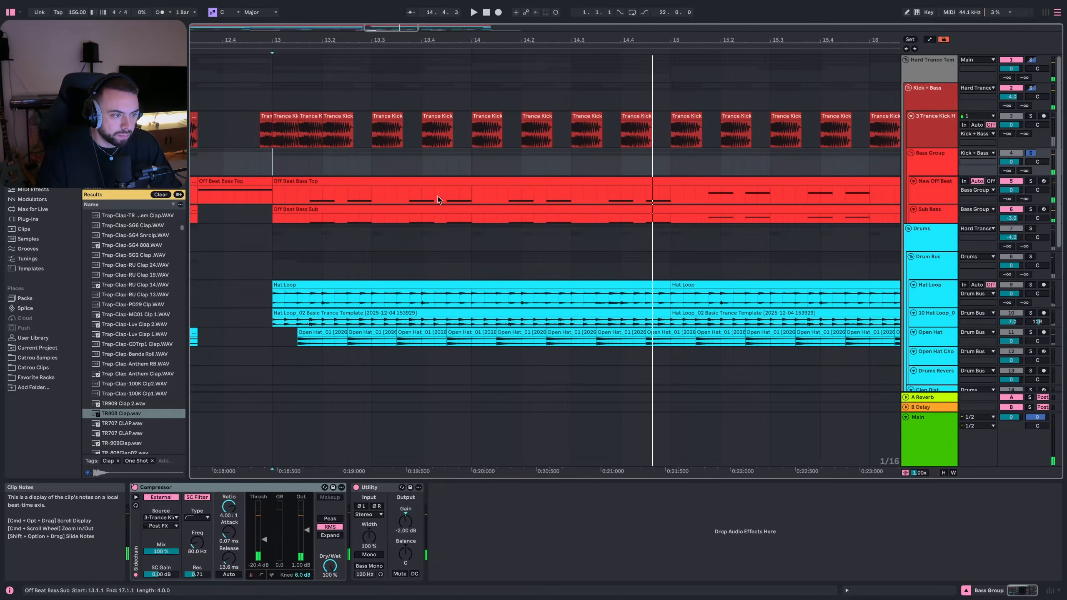
- Unsolo the Bass Group and play the arrangement from 13.1.1, comparing the Clap Dist. and Clap Short tracks
{"action": "scroll", "coordinate": [411, 209], "scroll_direction": "down", "scroll_amount": 3}
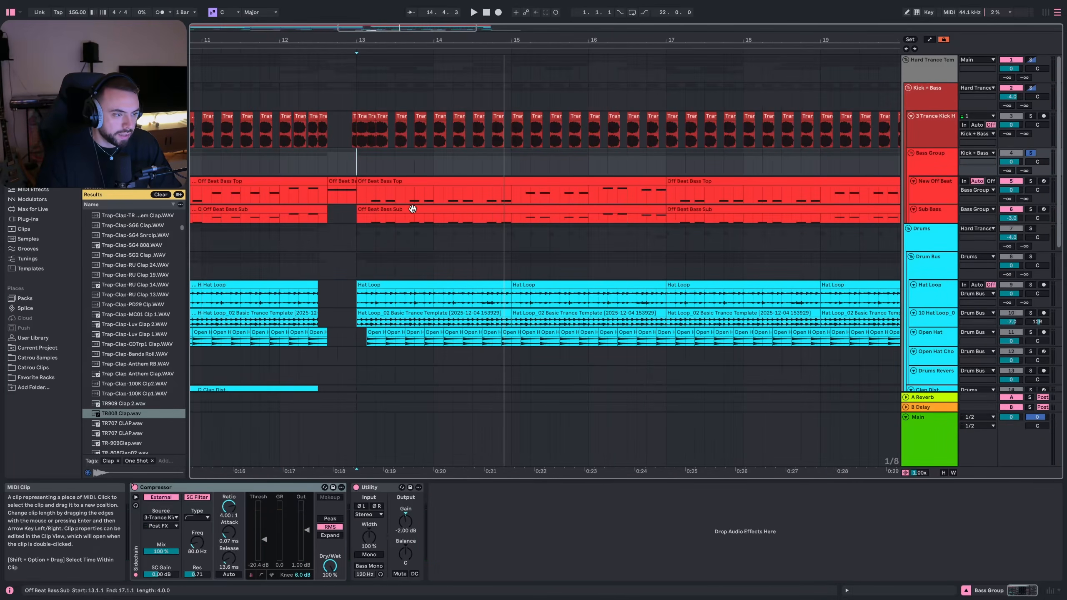
{"action": "scroll", "coordinate": [413, 209], "scroll_direction": "down", "scroll_amount": 5}
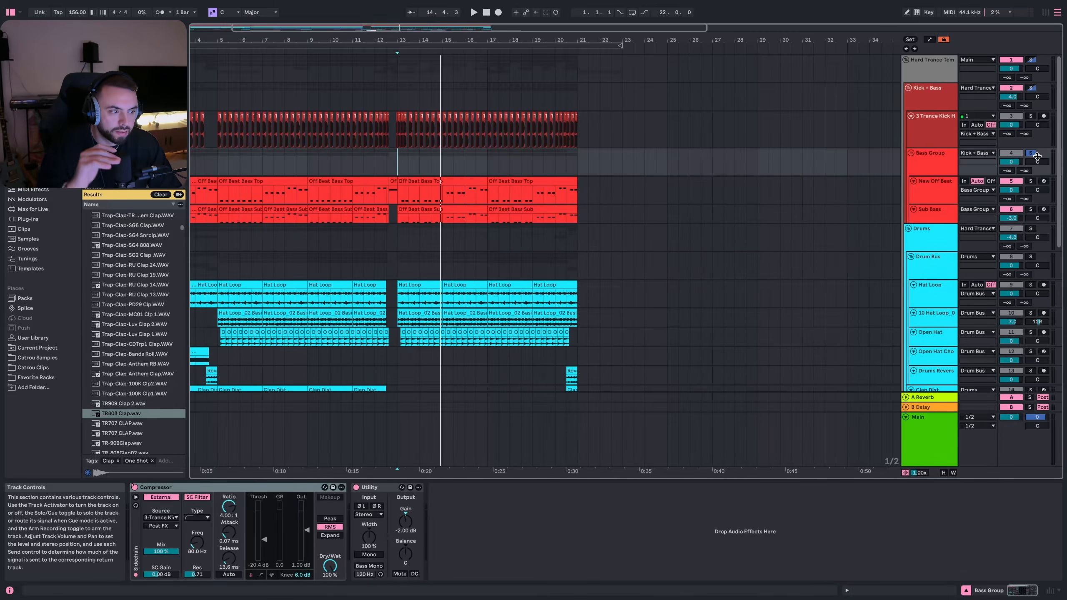
{"action": "left_click", "coordinate": [401, 255]}
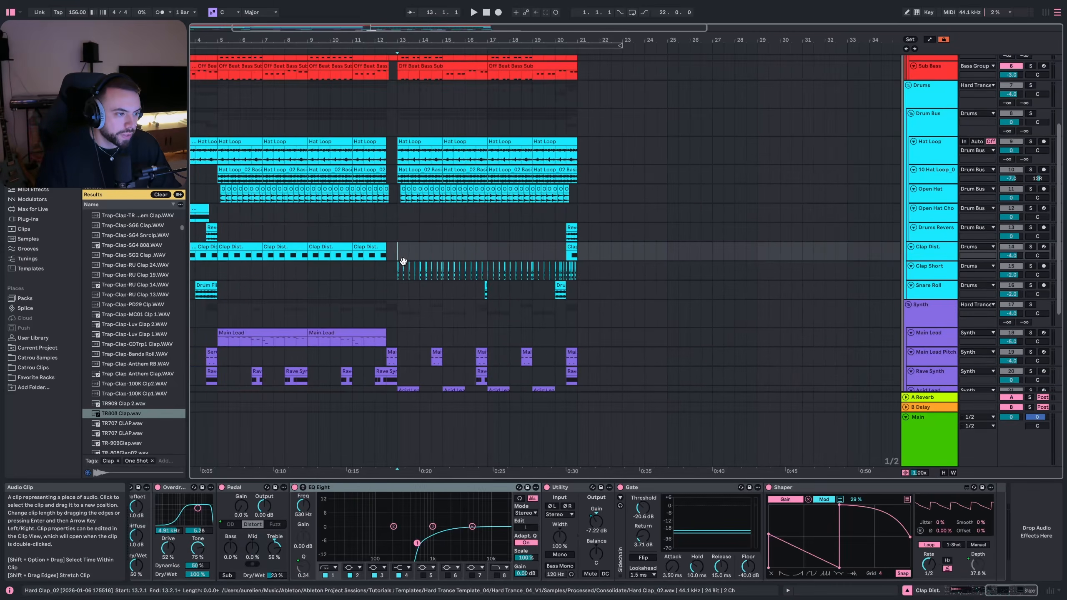
{"action": "scroll", "coordinate": [401, 256], "scroll_direction": "up", "scroll_amount": 2}
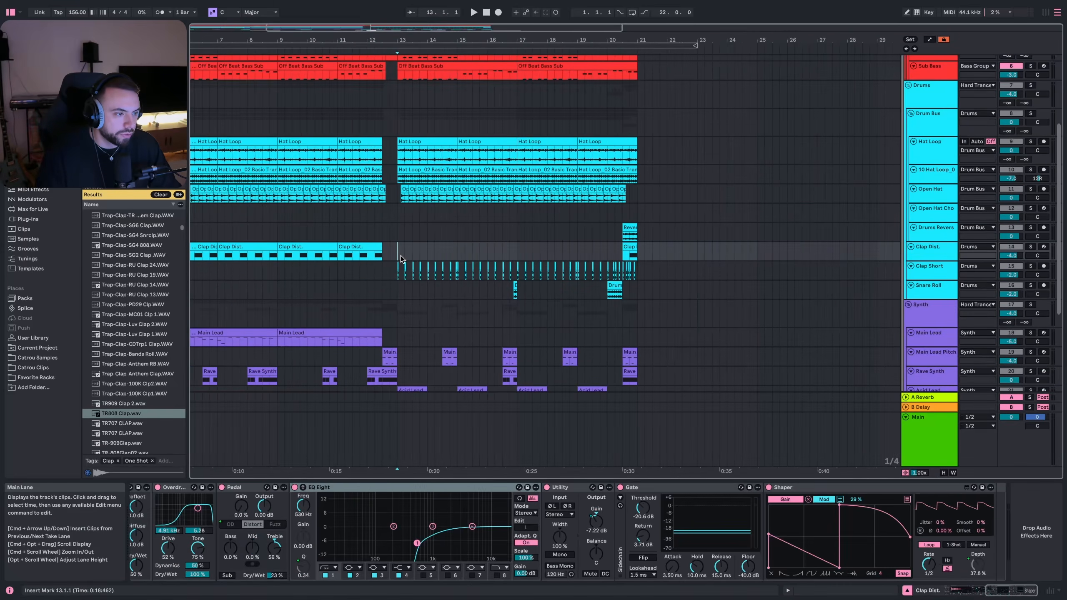
{"action": "scroll", "coordinate": [398, 278], "scroll_direction": "up", "scroll_amount": 3}
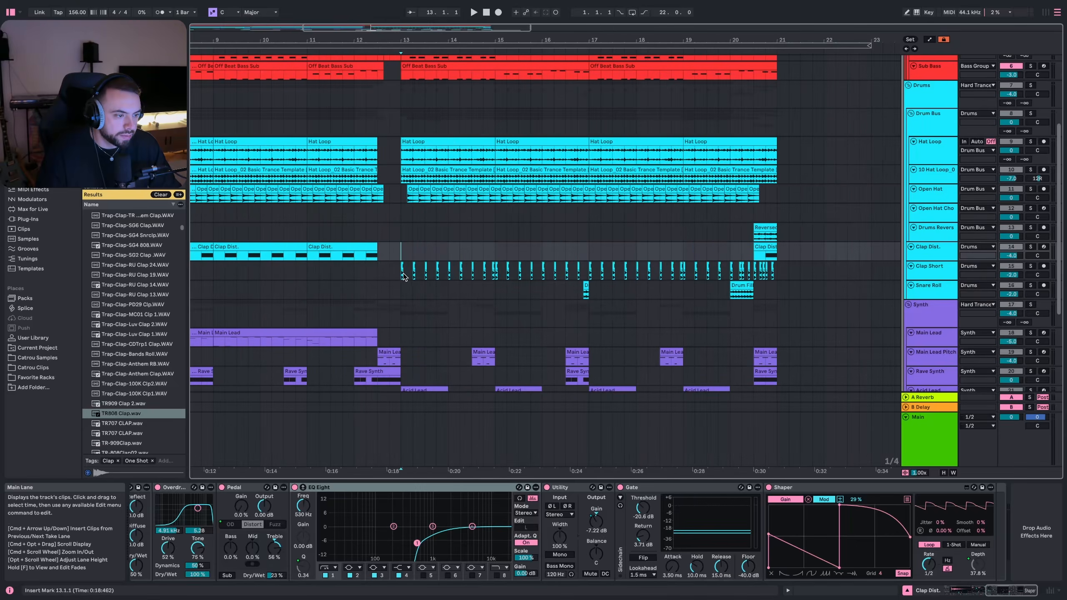
{"action": "left_click", "coordinate": [398, 279]}
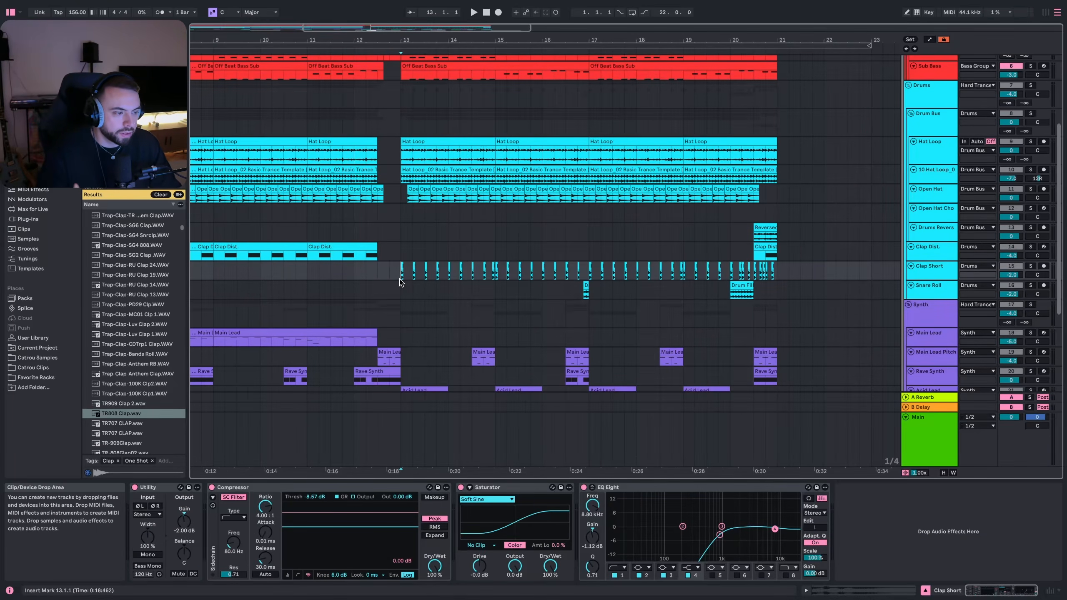
{"action": "scroll", "coordinate": [604, 361], "scroll_direction": "up", "scroll_amount": 3}
{"action": "key", "text": "space"}
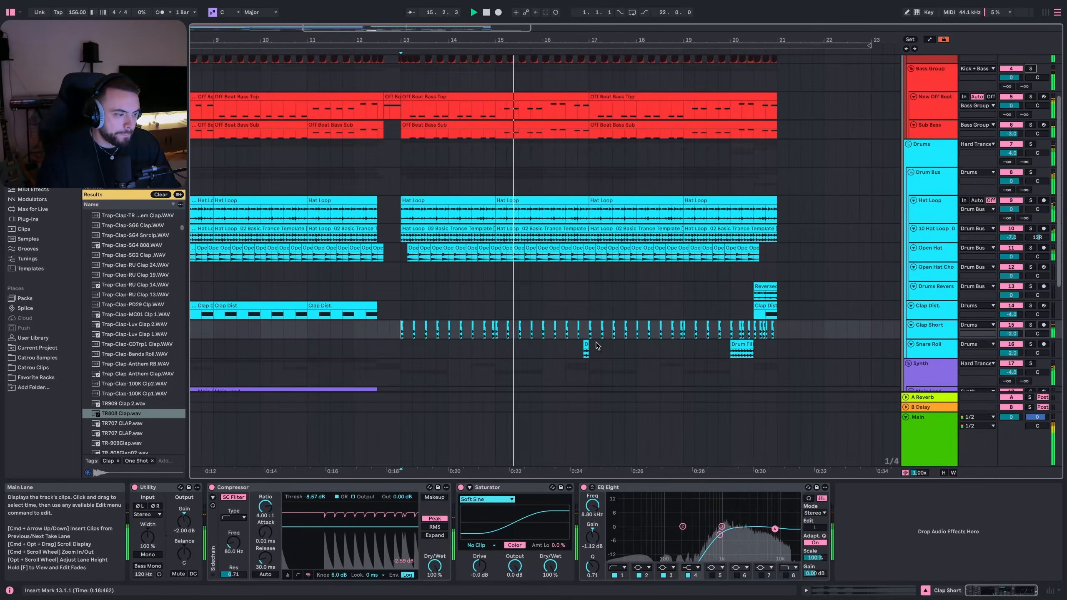
{"action": "scroll", "coordinate": [527, 320], "scroll_direction": "down", "scroll_amount": 3}
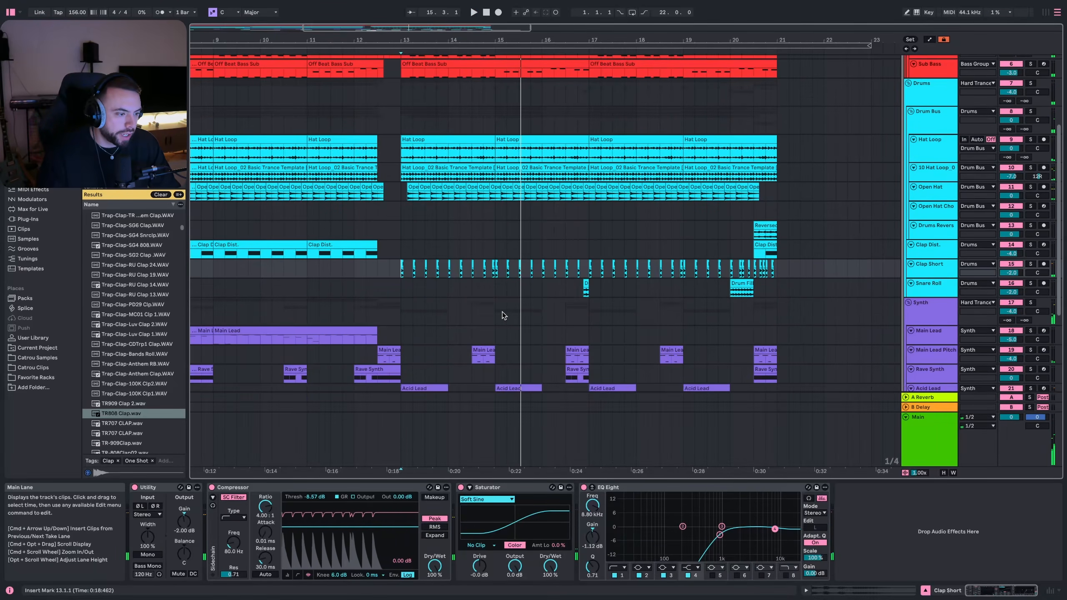
{"action": "scroll", "coordinate": [603, 261], "scroll_direction": "down", "scroll_amount": 1}
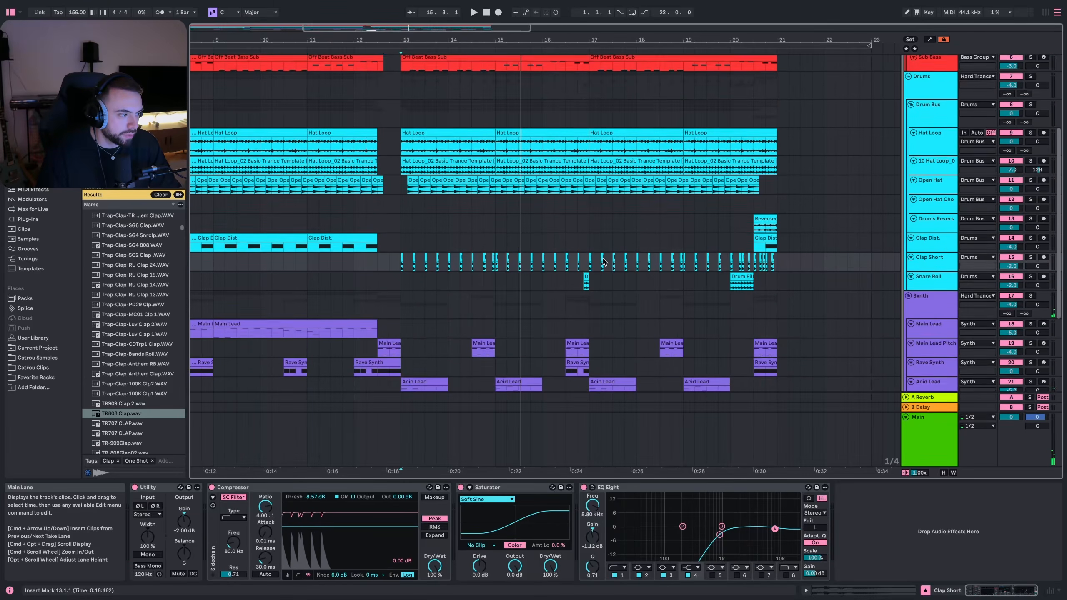
- Solo the Snare Roll track and audition its fills from 16.4.1 and just before bar 20
{"action": "scroll", "coordinate": [603, 261], "scroll_direction": "down", "scroll_amount": 4}
{"action": "scroll", "coordinate": [567, 224], "scroll_direction": "up", "scroll_amount": 3}
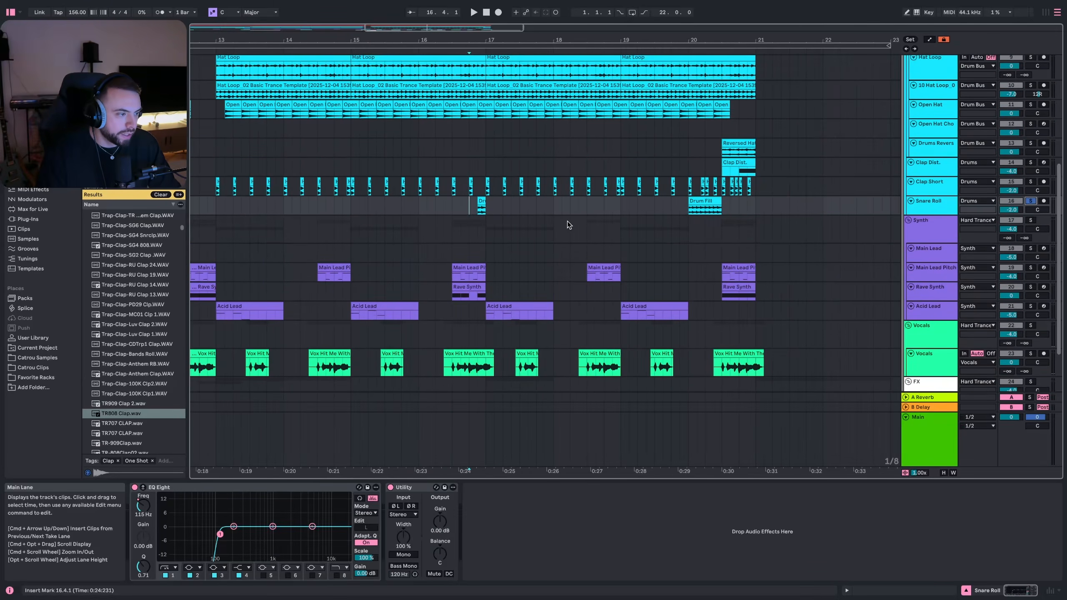
{"action": "scroll", "coordinate": [514, 236], "scroll_direction": "up", "scroll_amount": 1}
{"action": "key", "text": "space"}
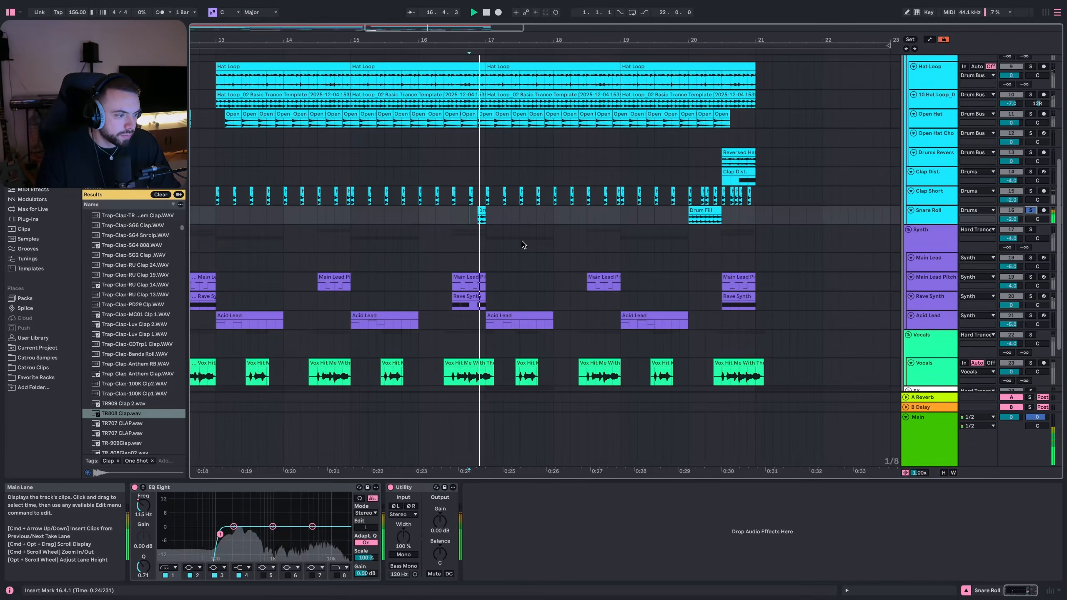
{"action": "left_click", "coordinate": [679, 215]}
{"action": "key", "text": "space"}
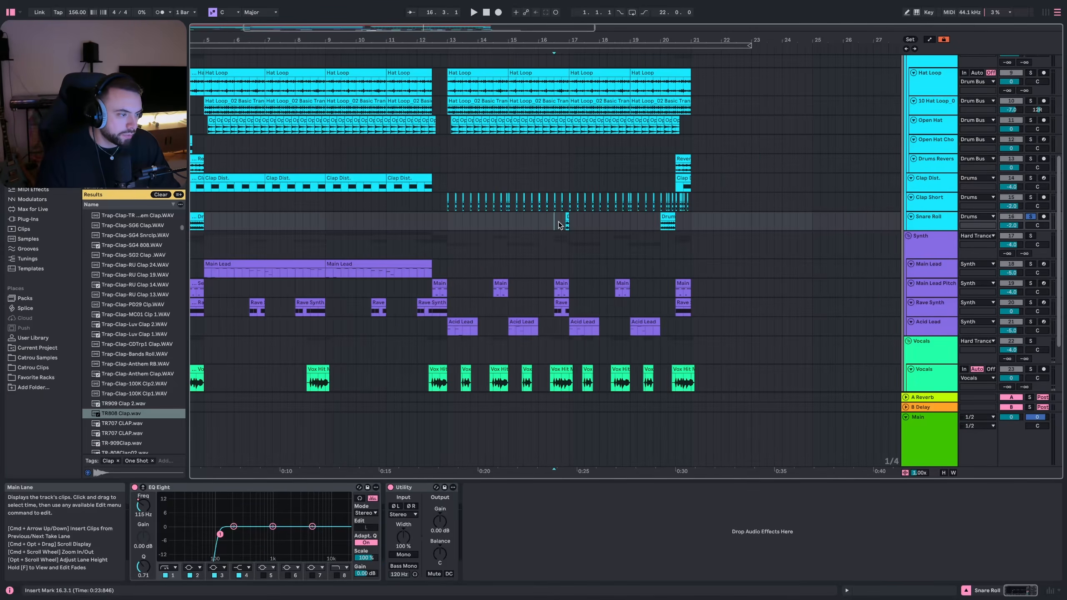
{"action": "left_click", "coordinate": [560, 221]}
- Highlight the Main Lead through Acid Lead lanes from 13.1.1 to 21.2.1 and place the insert mark on Vocals at 13.2.1
{"action": "scroll", "coordinate": [540, 259], "scroll_direction": "left", "scroll_amount": 2}
{"action": "scroll", "coordinate": [535, 258], "scroll_direction": "down", "scroll_amount": 5}
{"action": "scroll", "coordinate": [534, 258], "scroll_direction": "left", "scroll_amount": 3}
{"action": "left_click_drag", "start_coordinate": [805, 174], "coordinate": [555, 239]}
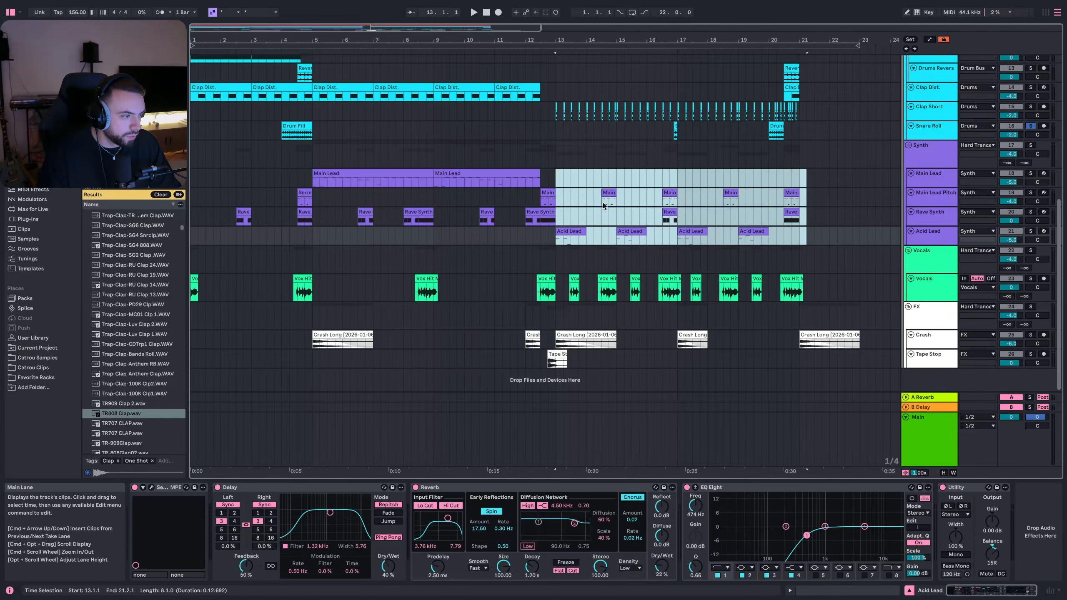
{"action": "left_click", "coordinate": [565, 288]}
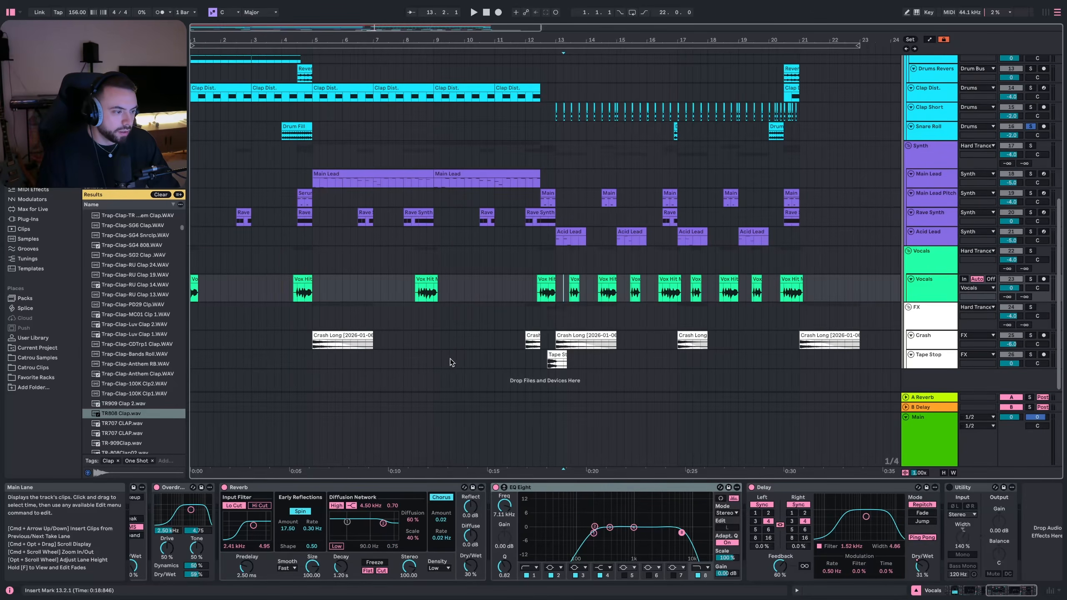
- Unsolo the Snare Roll and return the insert mark to 1.1.1 on the Drums group
{"action": "scroll", "coordinate": [439, 343], "scroll_direction": "up", "scroll_amount": 10}
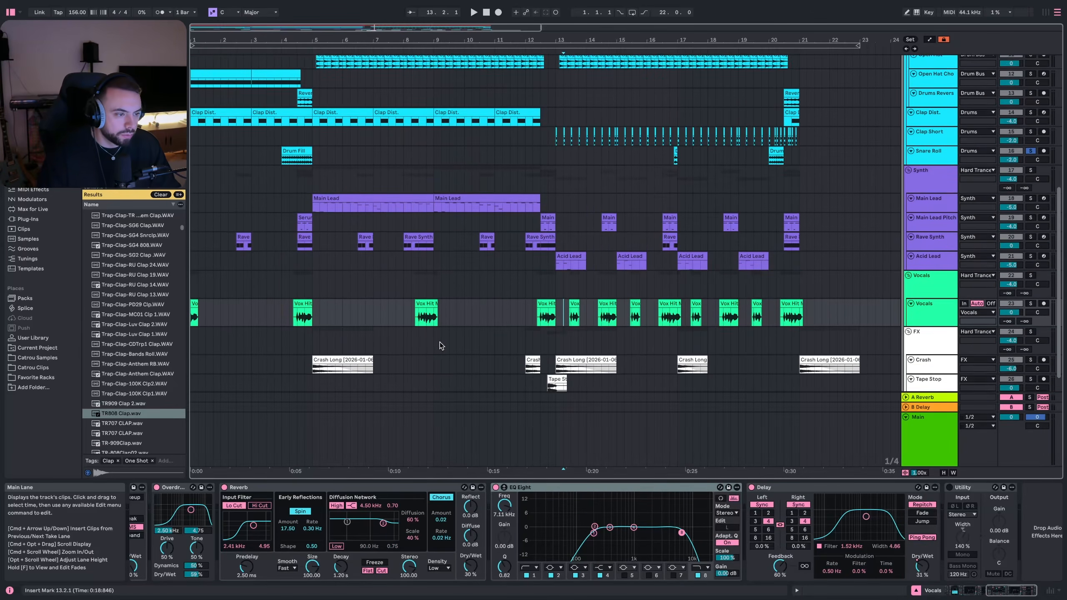
{"action": "left_click", "coordinate": [430, 252]}
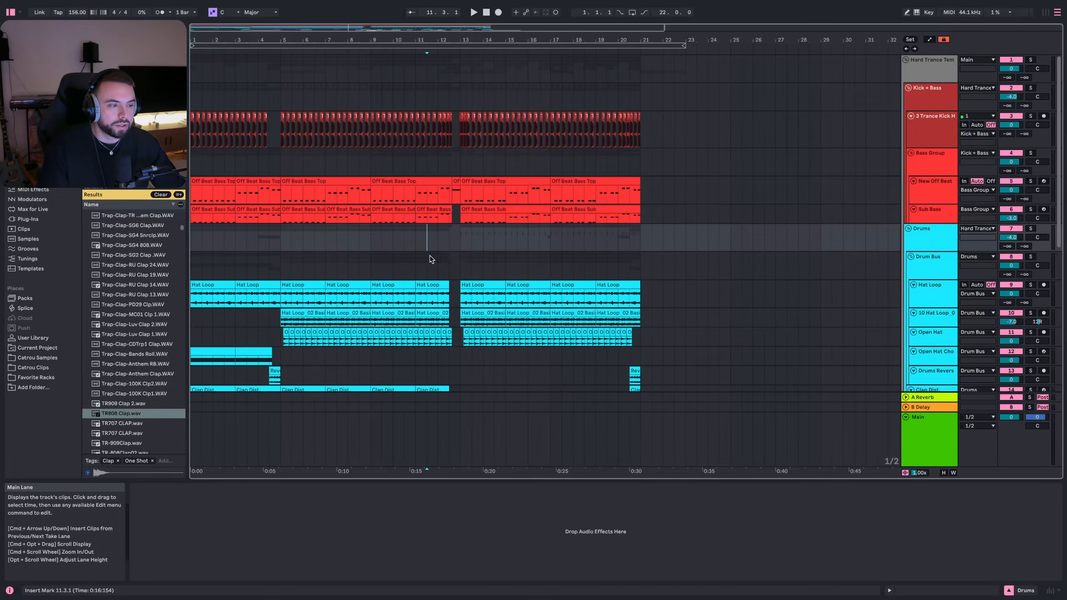
{"action": "key", "text": "Home"}
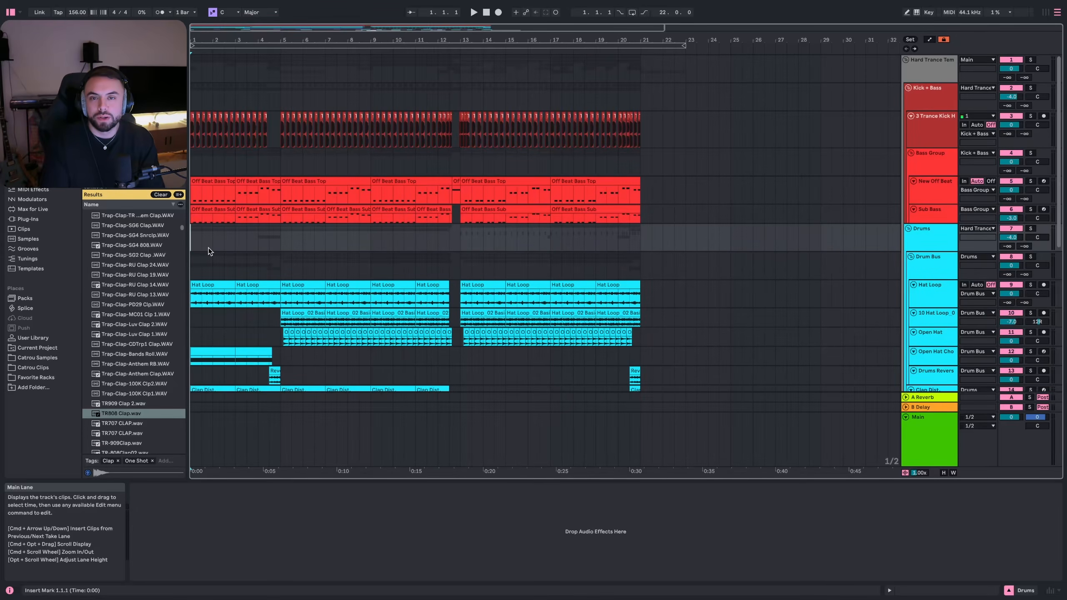